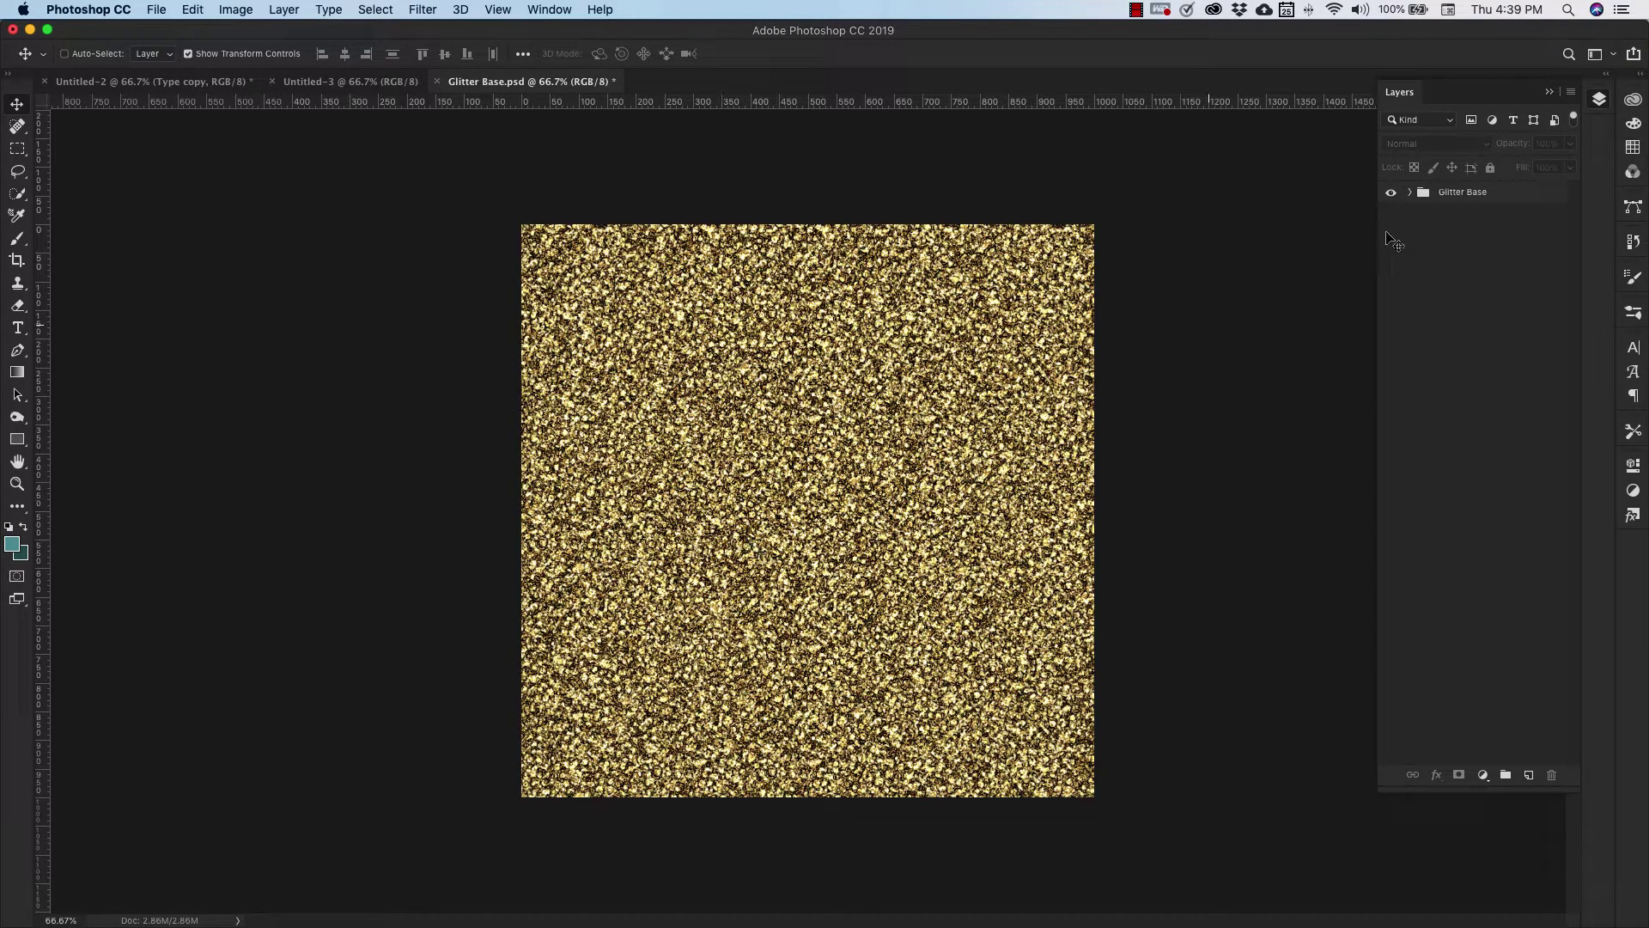
Expand the glitter group and set the Base Color fill to teal 004649
{"action": "left_click", "coordinate": [1411, 195]}
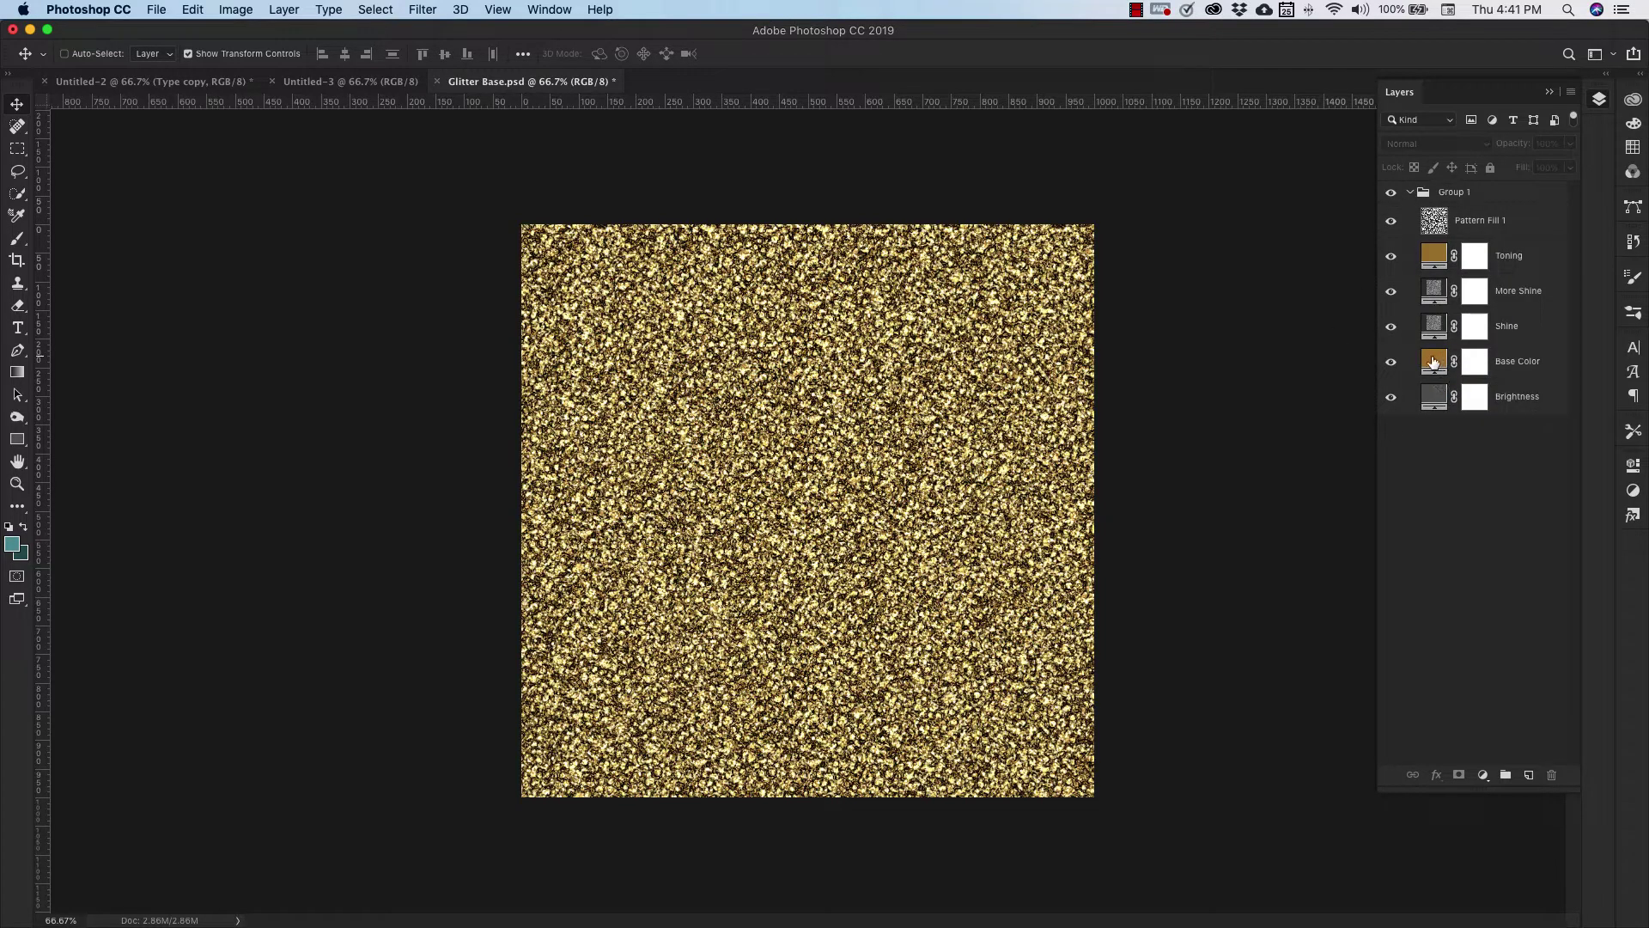
{"action": "double_click", "coordinate": [1433, 363]}
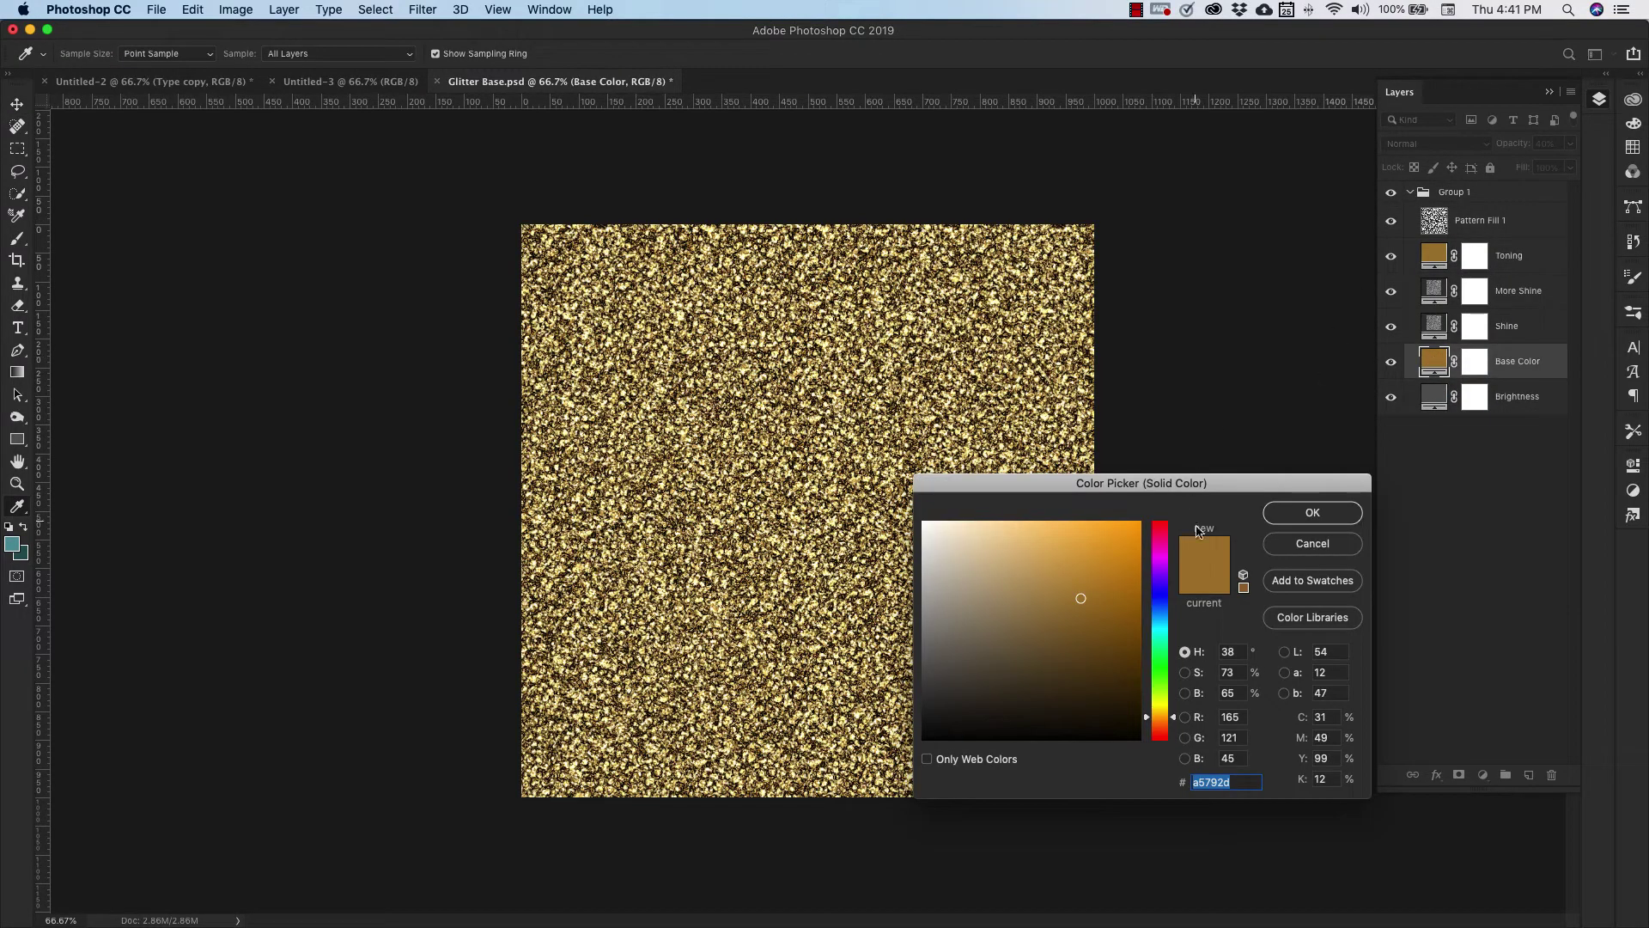
{"action": "type", "text": "004649"}
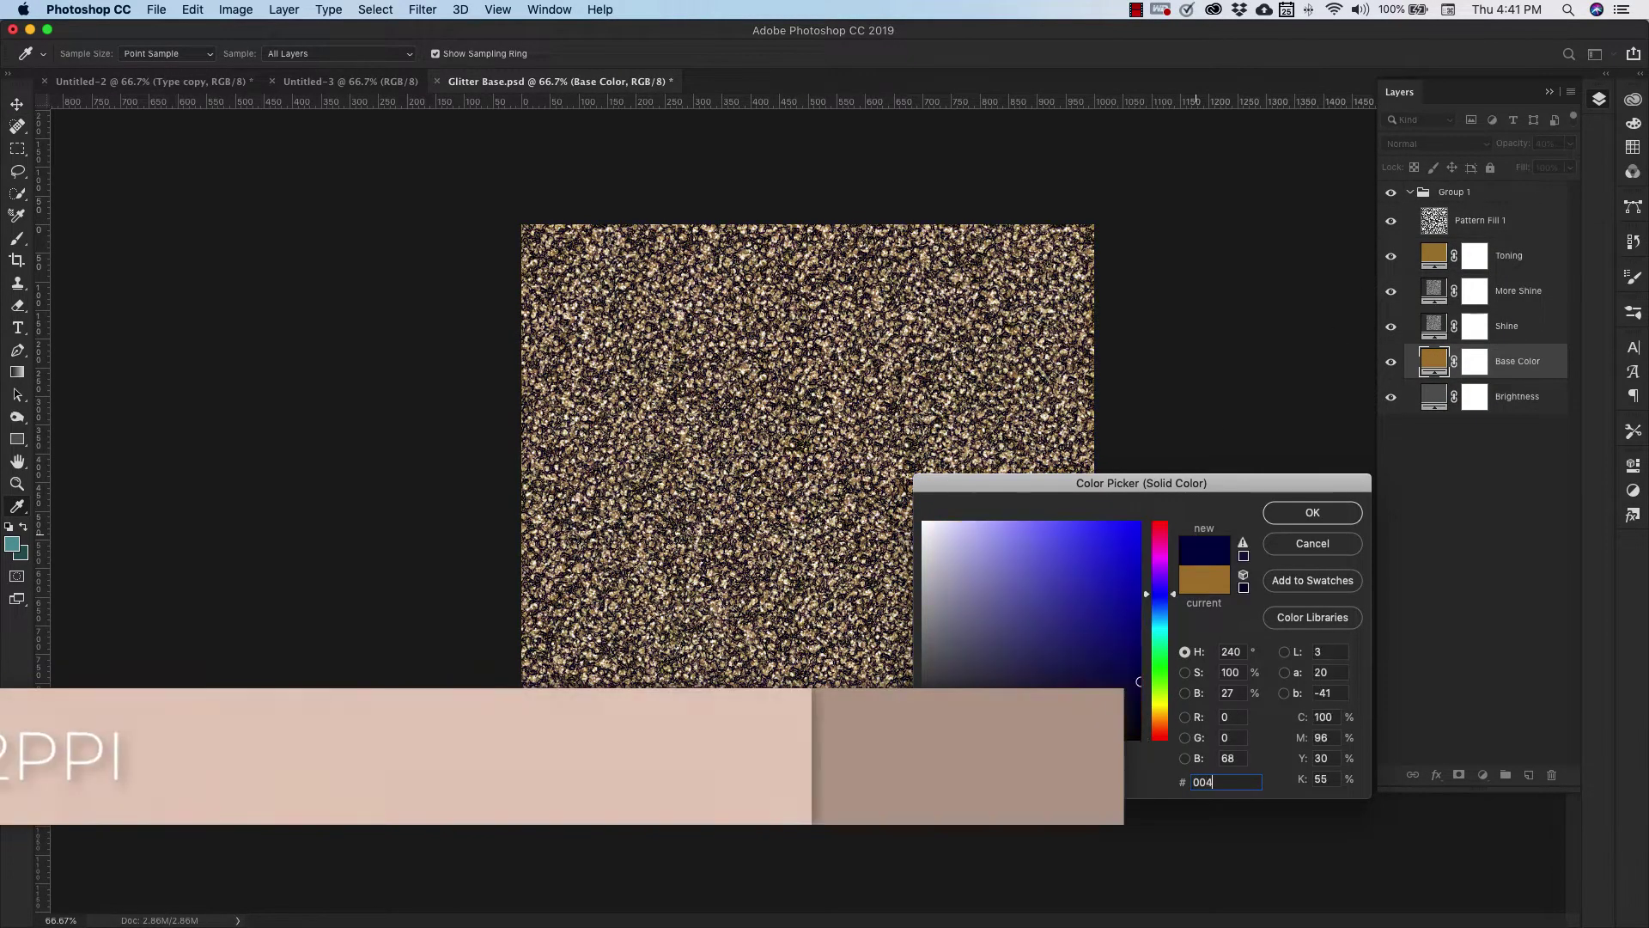
{"action": "left_click", "coordinate": [1299, 514]}
Set the Toning fill to 002d29 and darken the Brightness fill to 1e1e1e
{"action": "double_click", "coordinate": [1433, 255]}
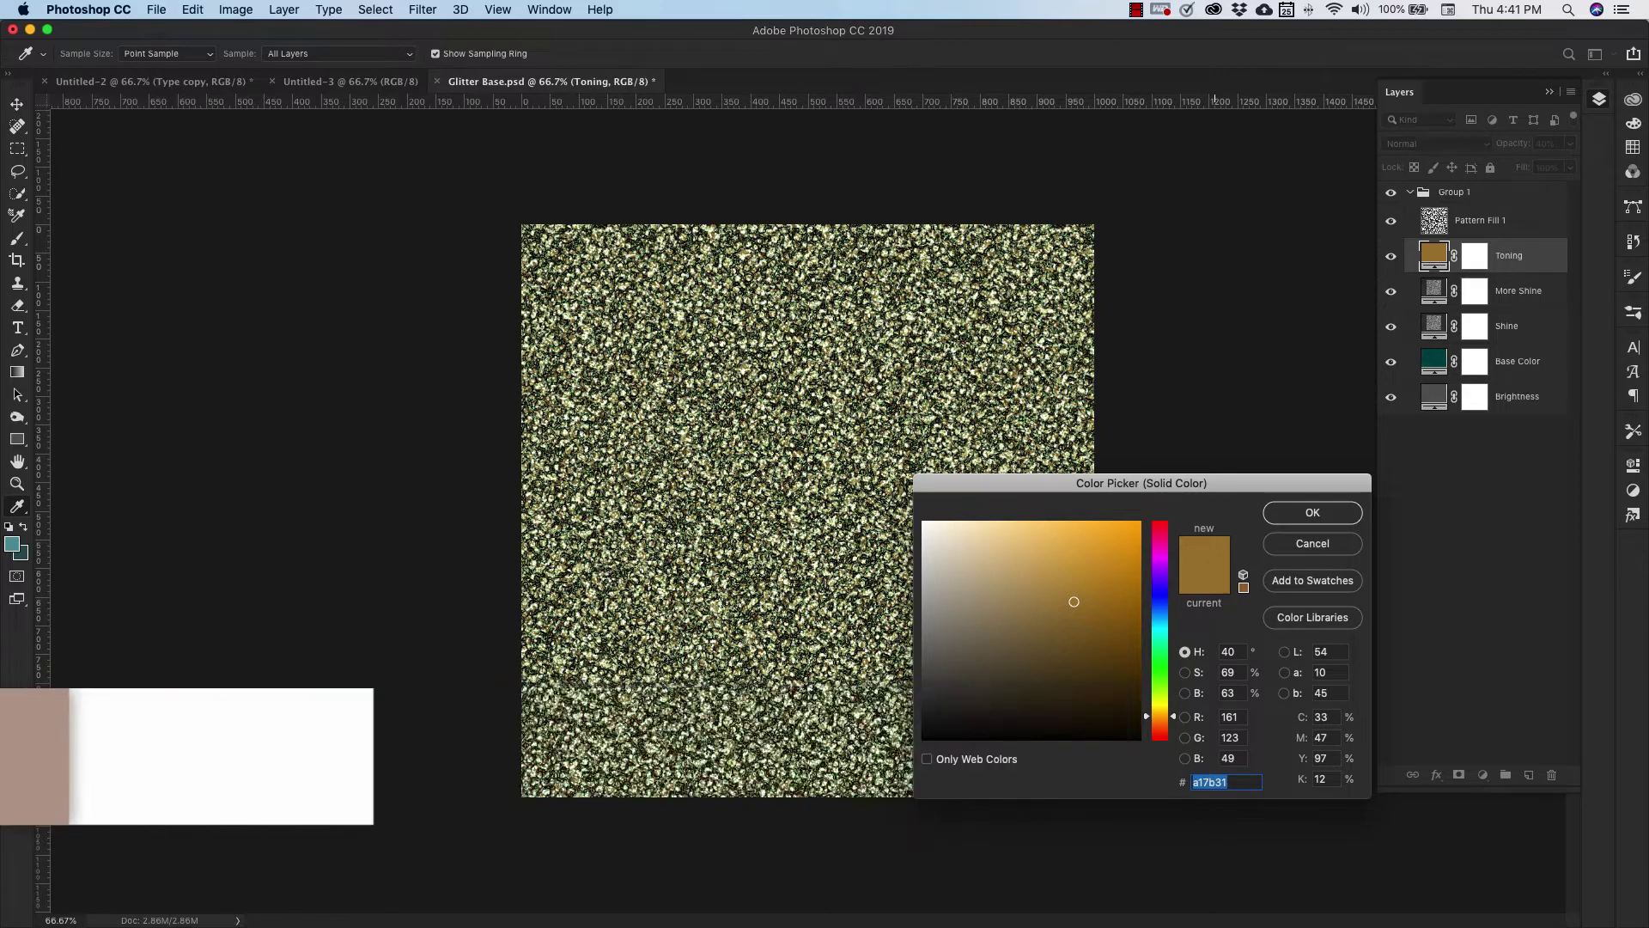
{"action": "type", "text": "002"}
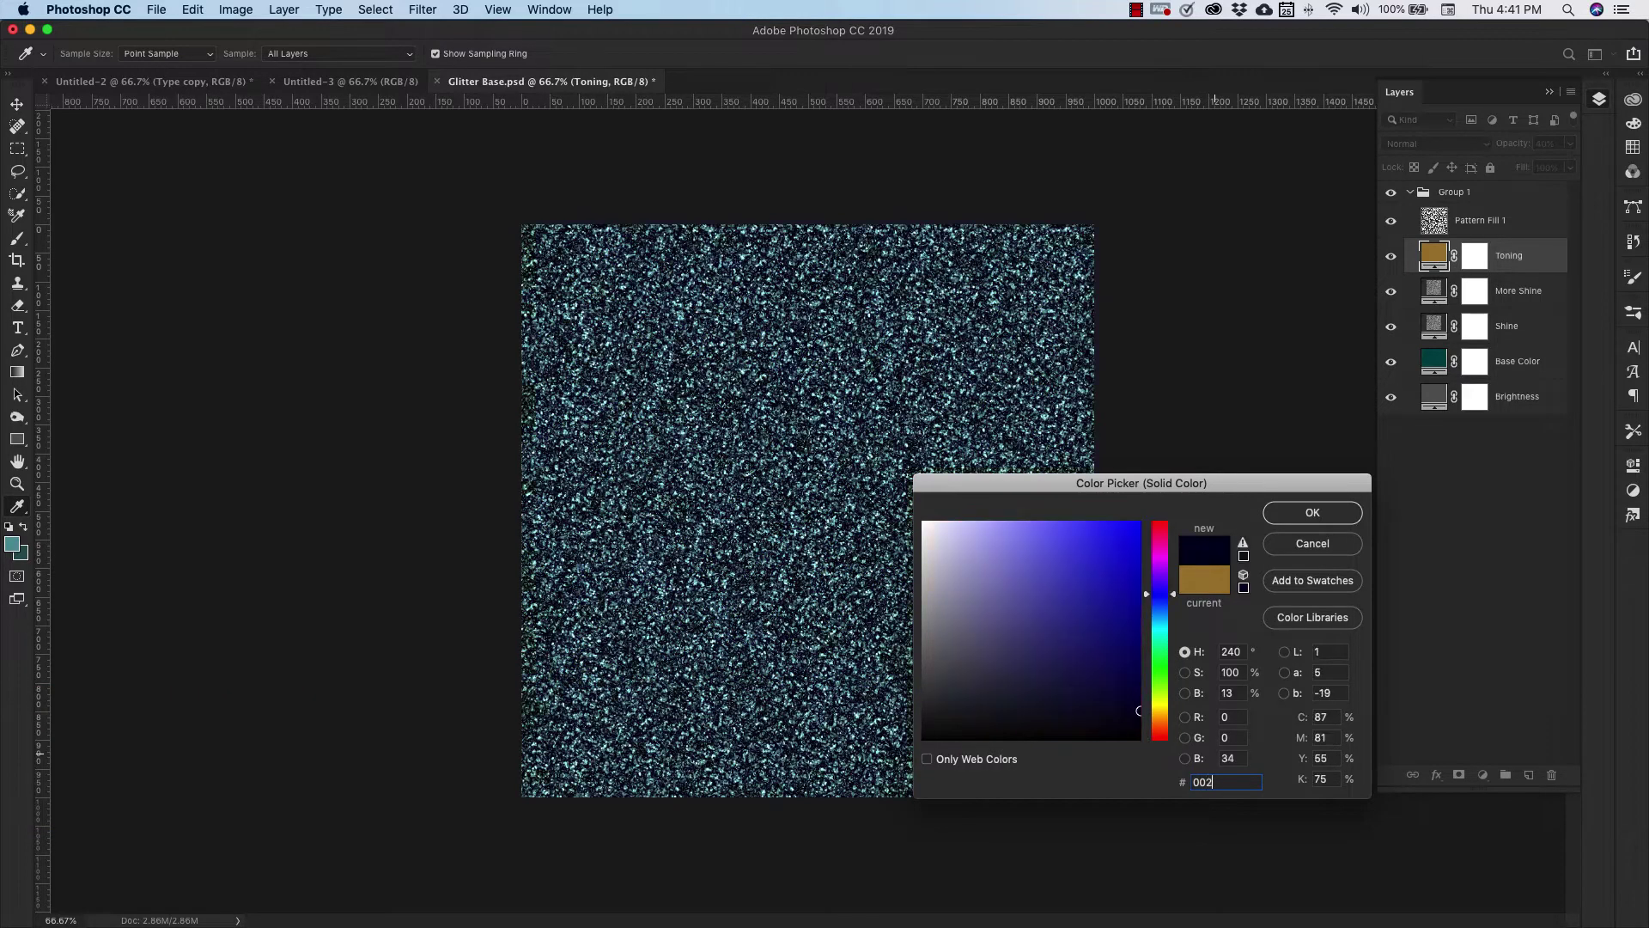
{"action": "type", "text": "d29"}
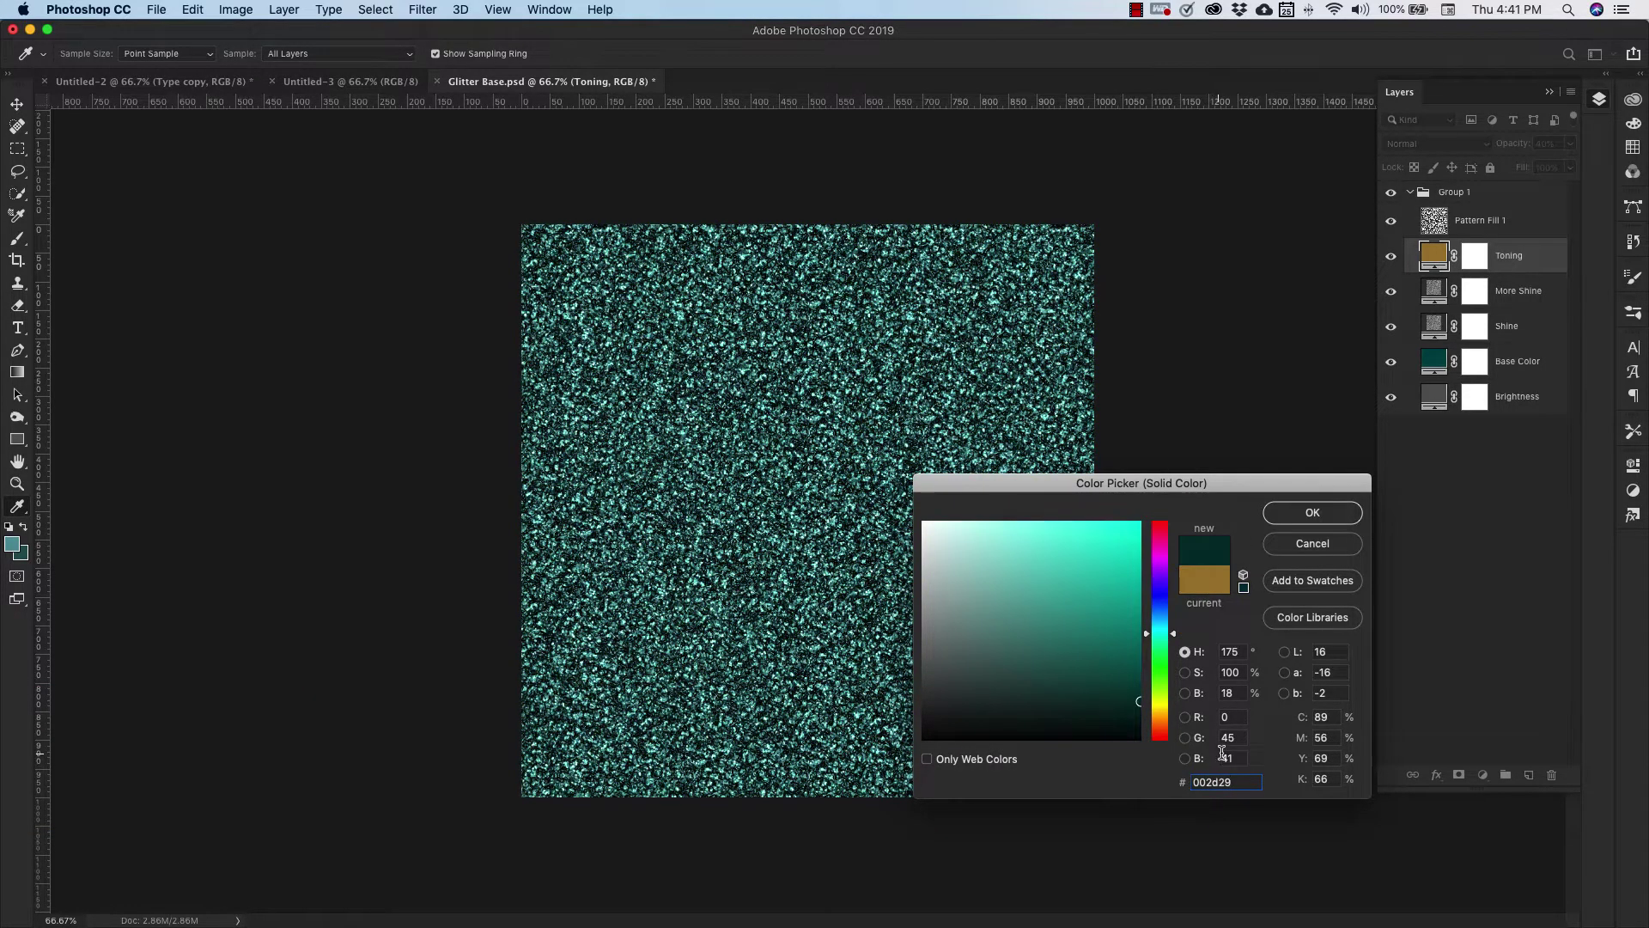
{"action": "key", "text": "Return"}
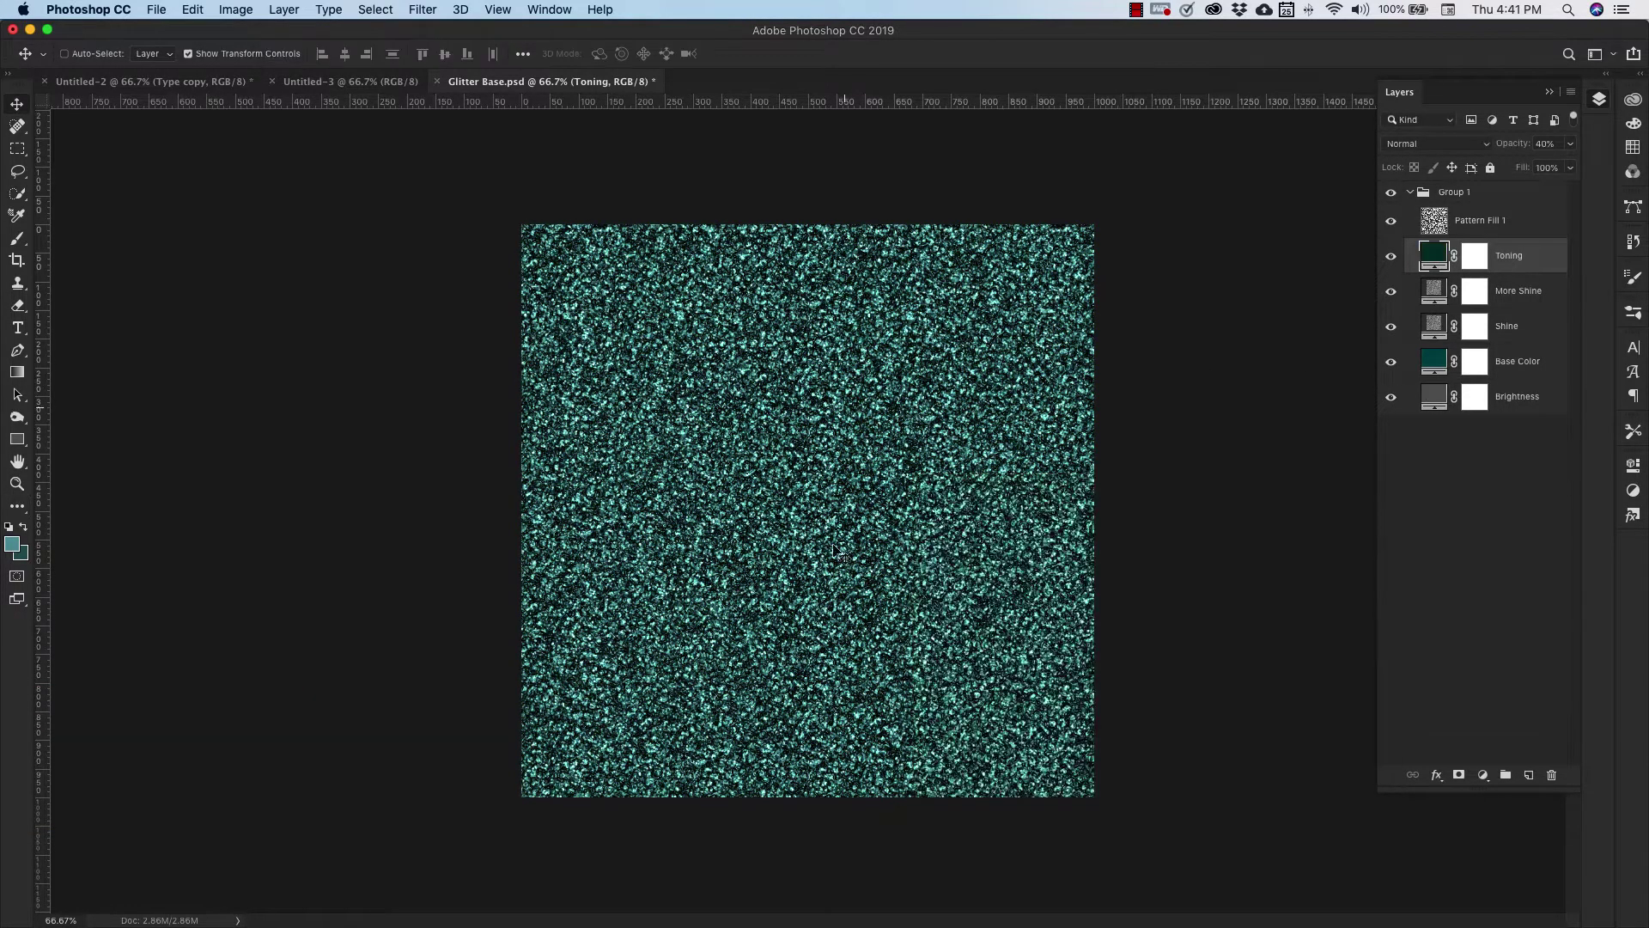
{"action": "double_click", "coordinate": [1432, 398]}
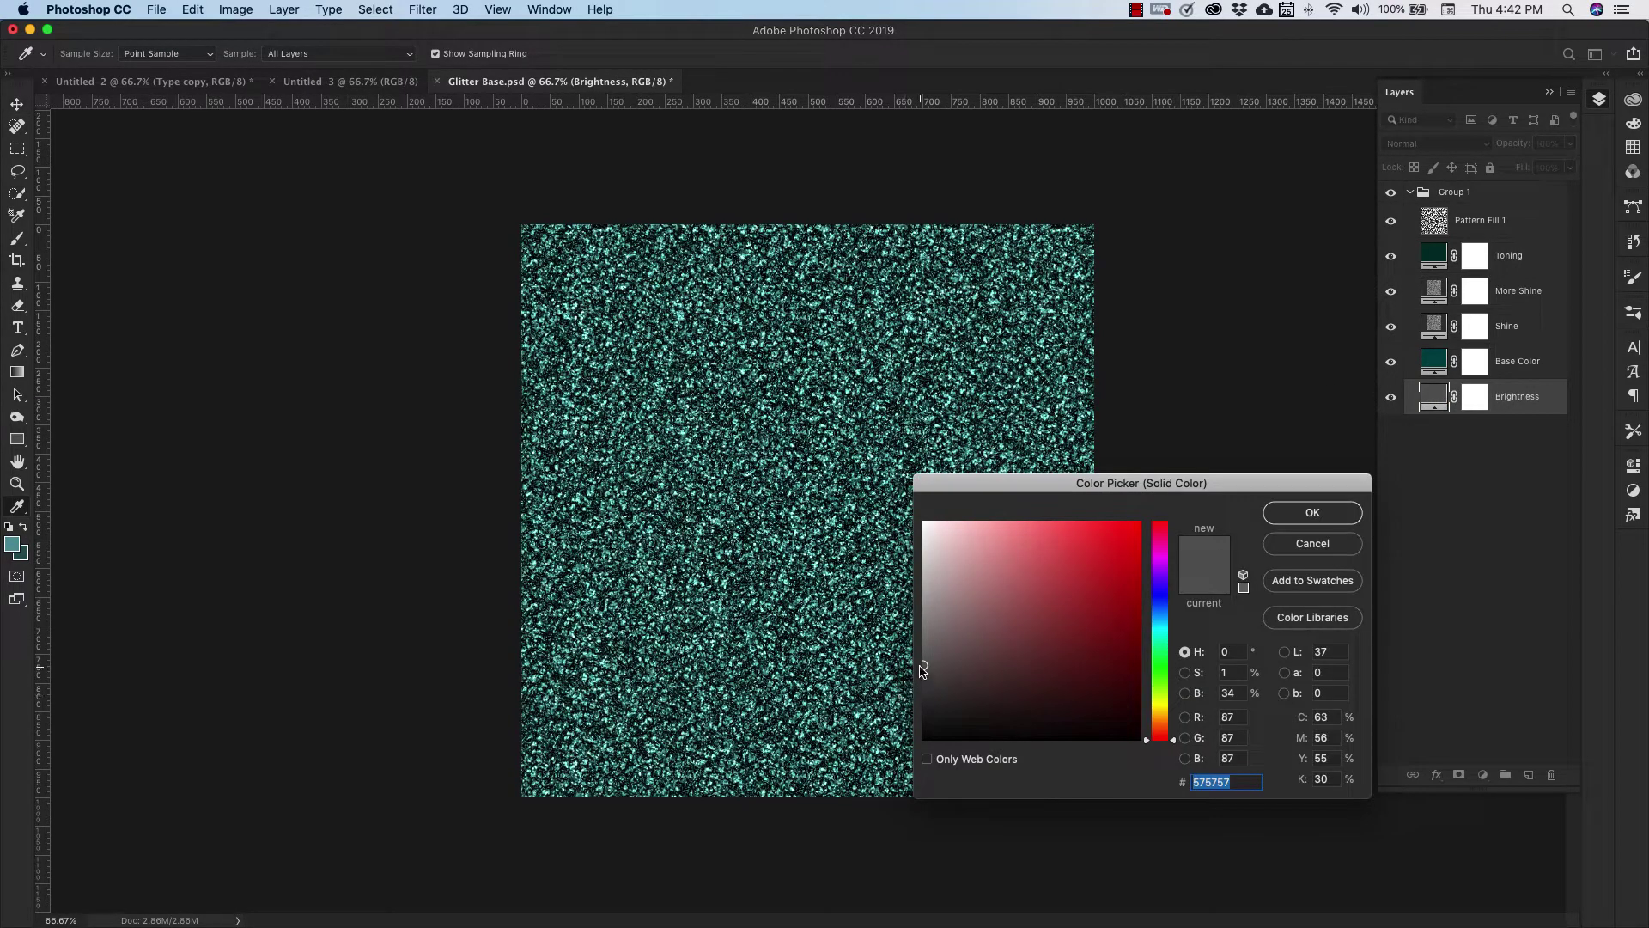
{"action": "type", "text": "1f1f1f"}
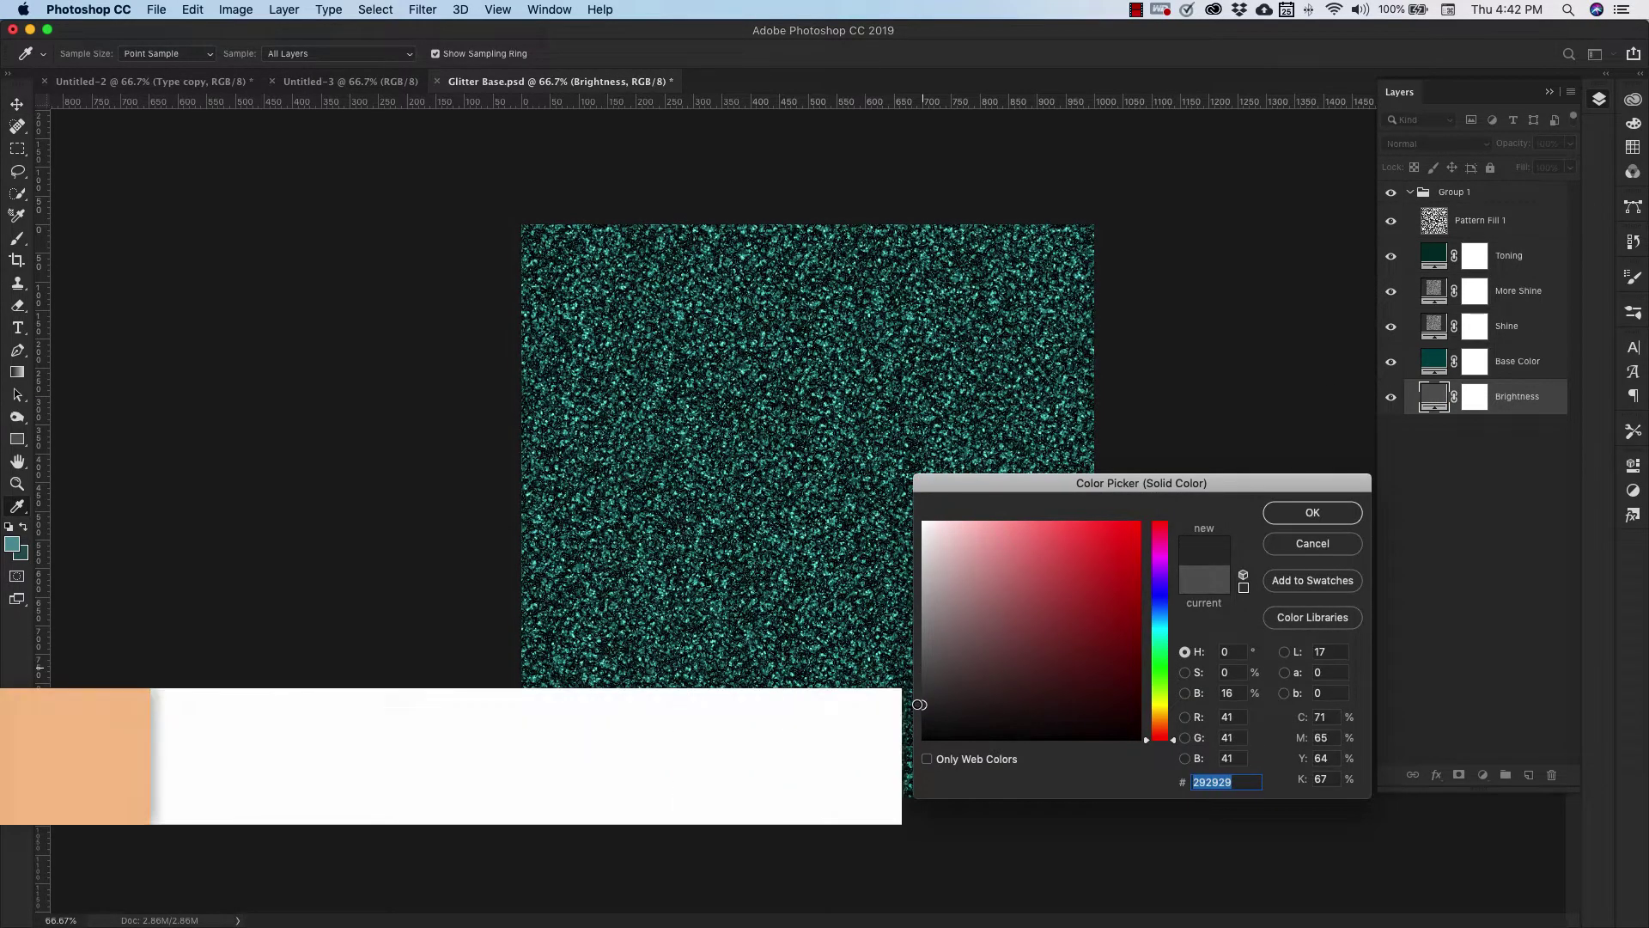
{"action": "type", "text": "1e1e1e"}
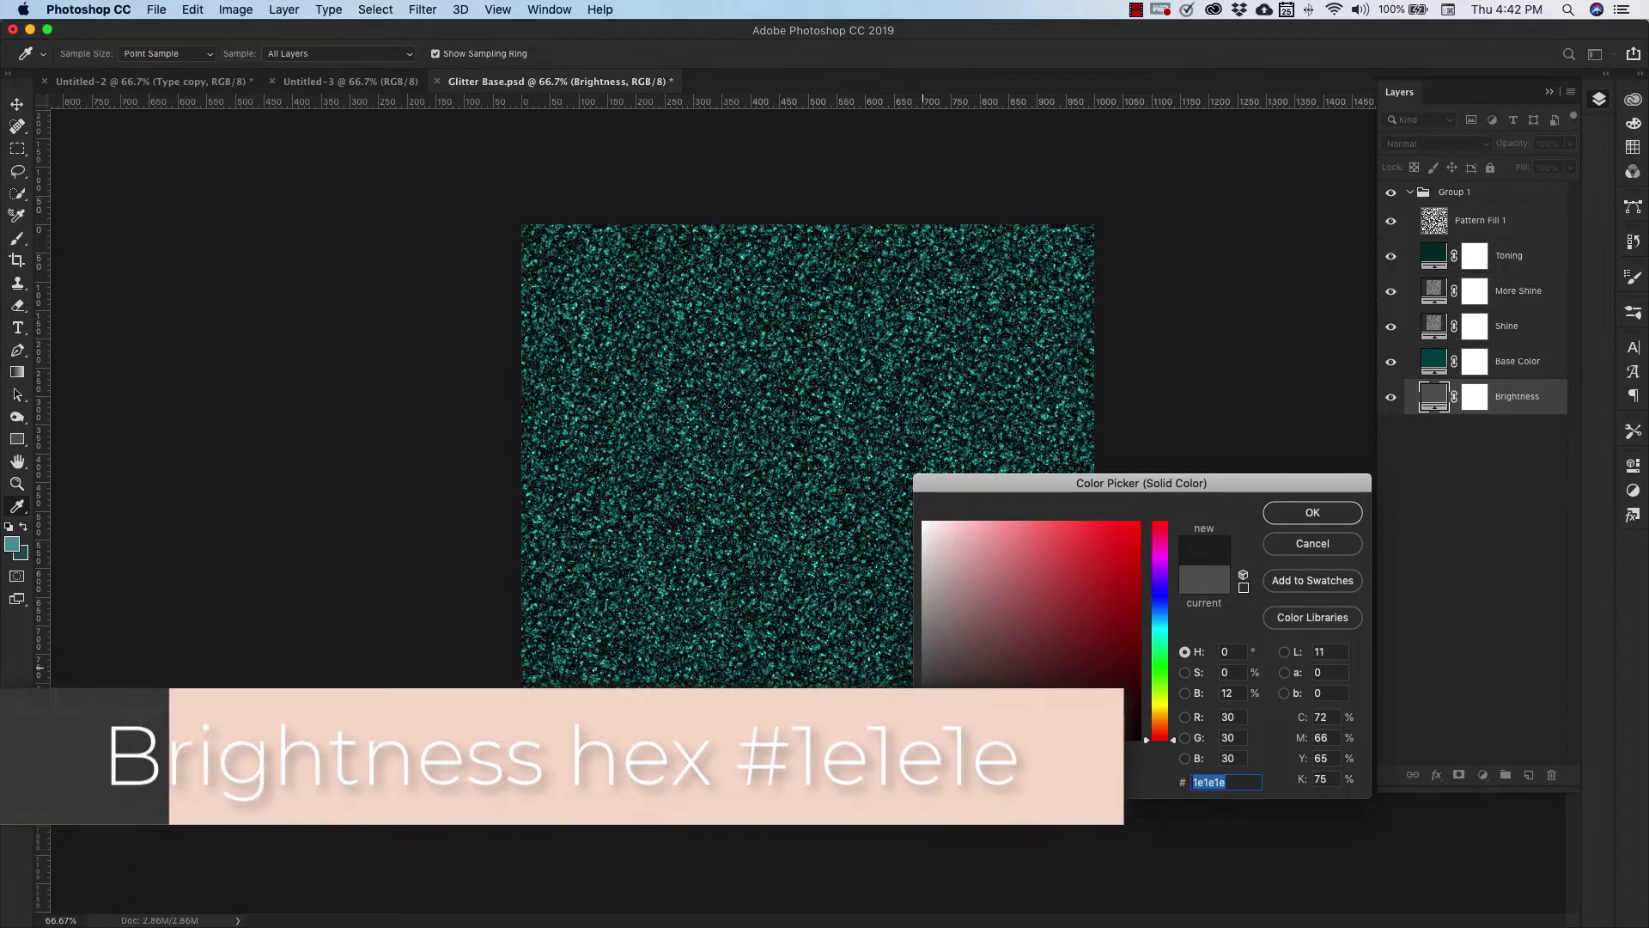
{"action": "key", "text": "Return"}
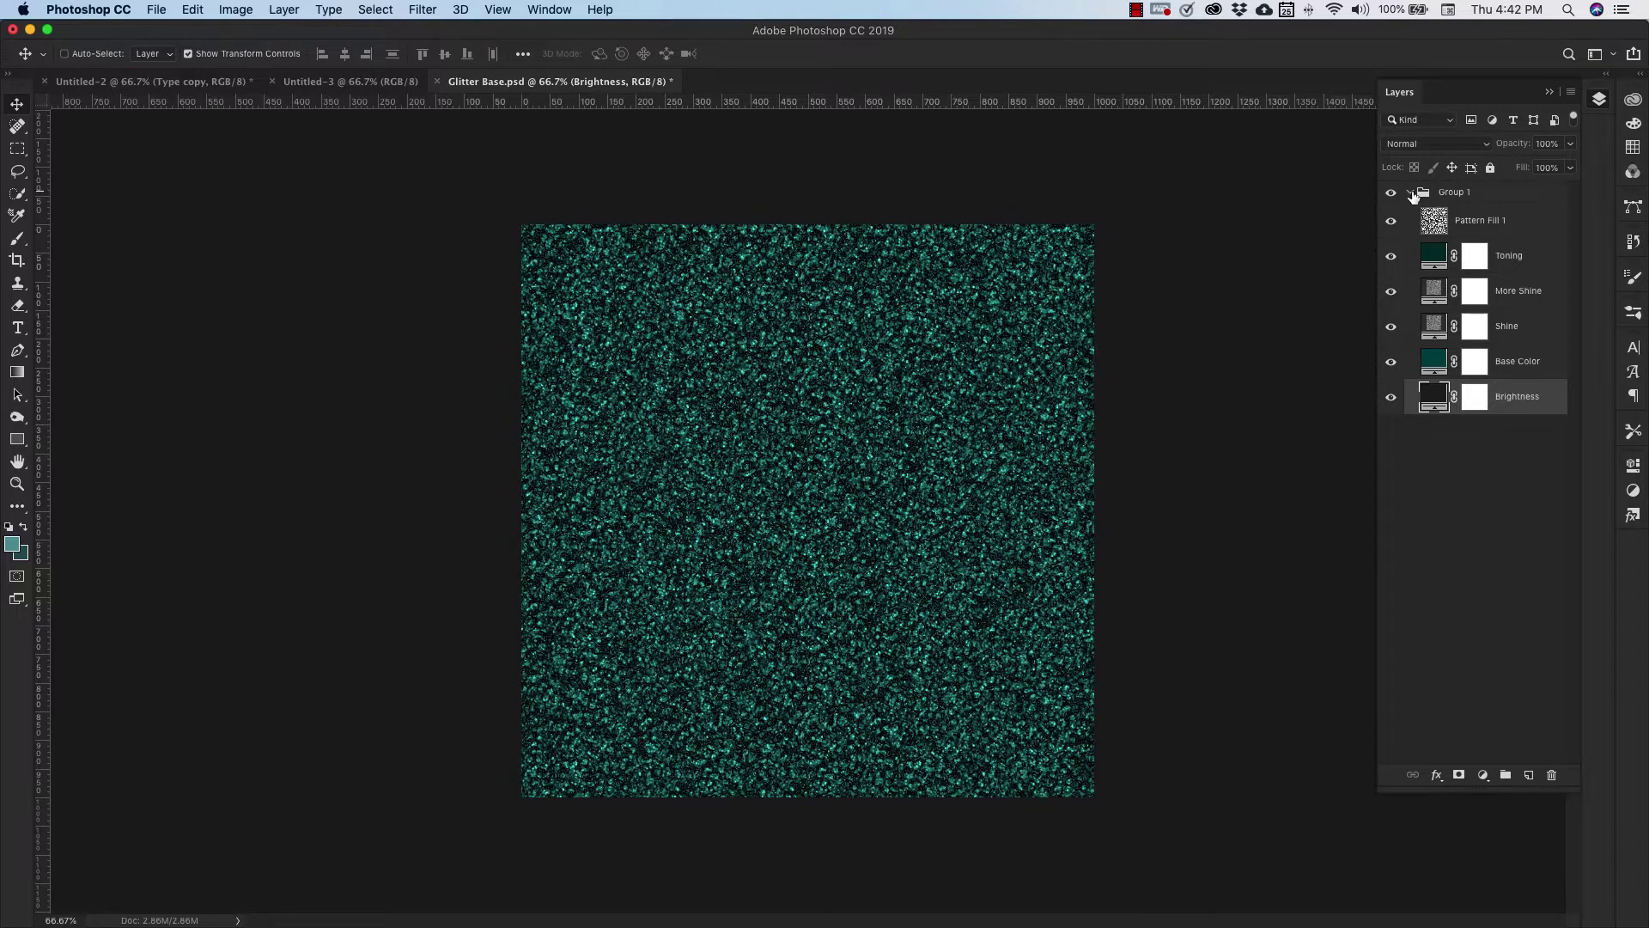
Duplicate Group 1 as Group 1 copy and merge that copy into one layer
{"action": "left_click", "coordinate": [1411, 193]}
{"action": "right_click", "coordinate": [1480, 197]}
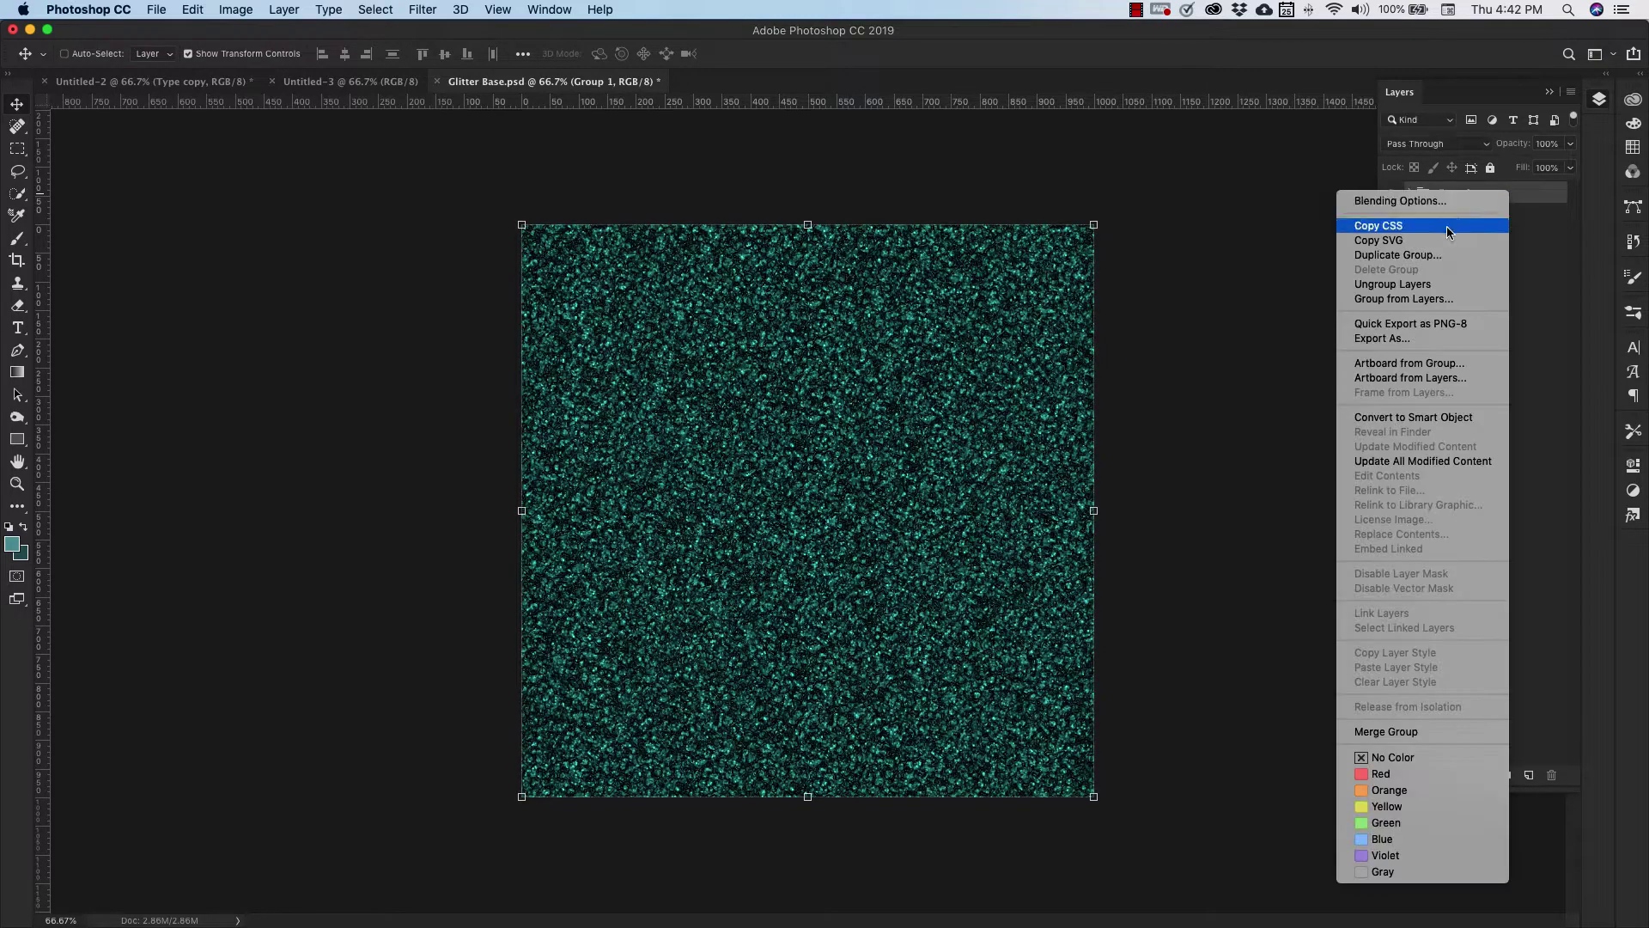
{"action": "left_click", "coordinate": [1445, 255]}
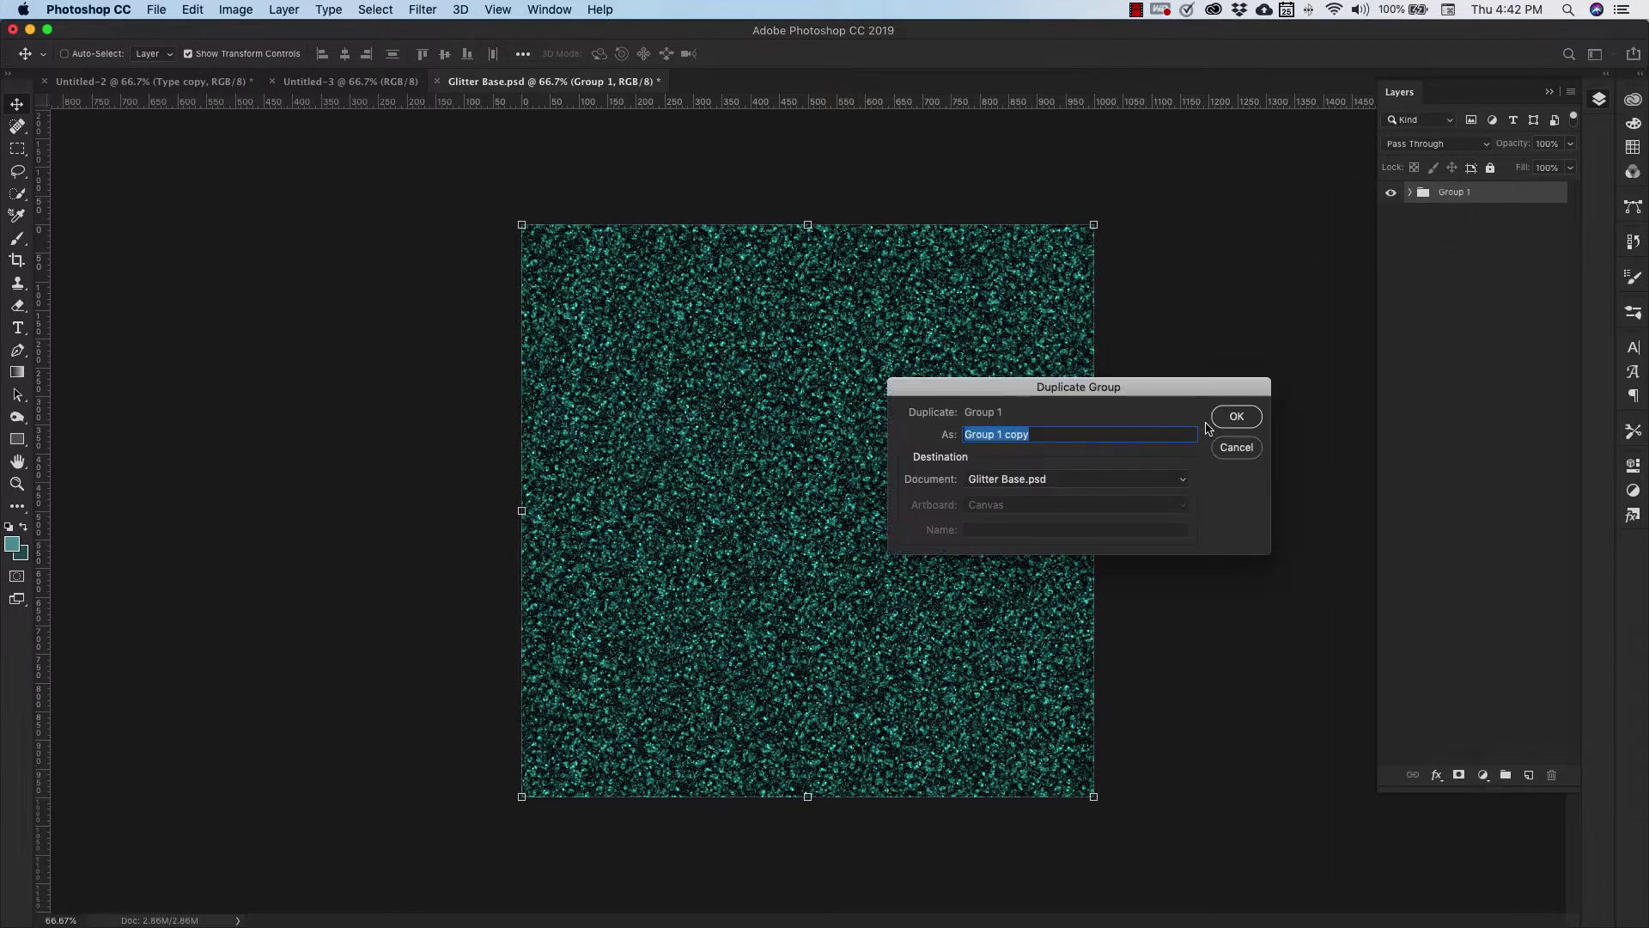
{"action": "left_click", "coordinate": [1233, 418]}
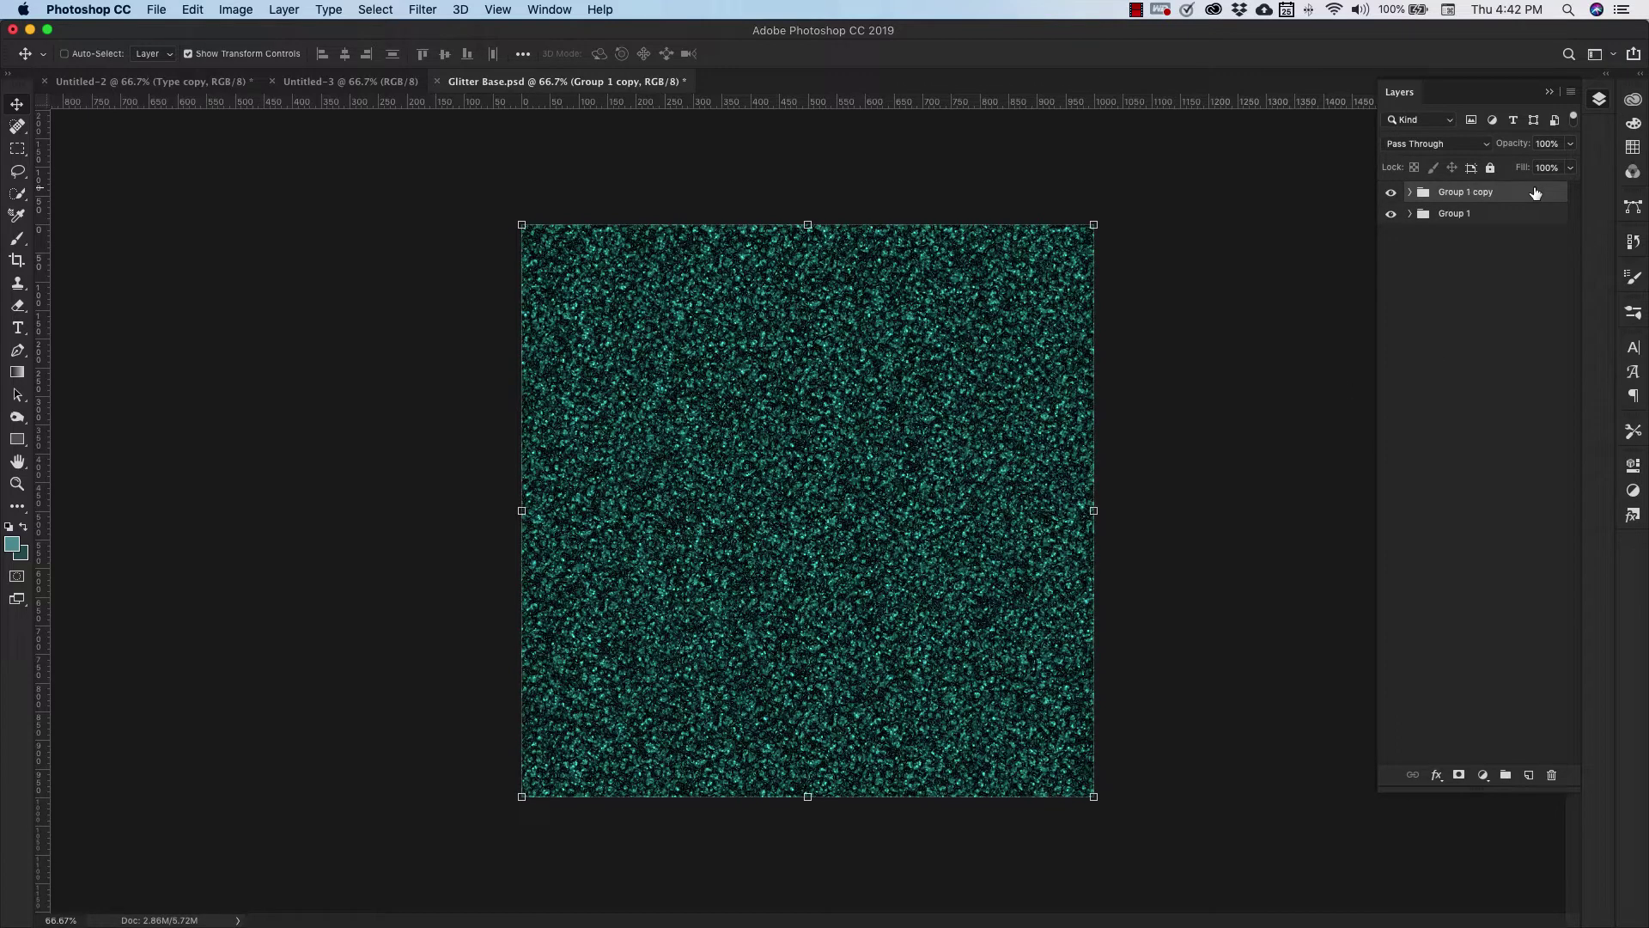
{"action": "key", "text": "super+e"}
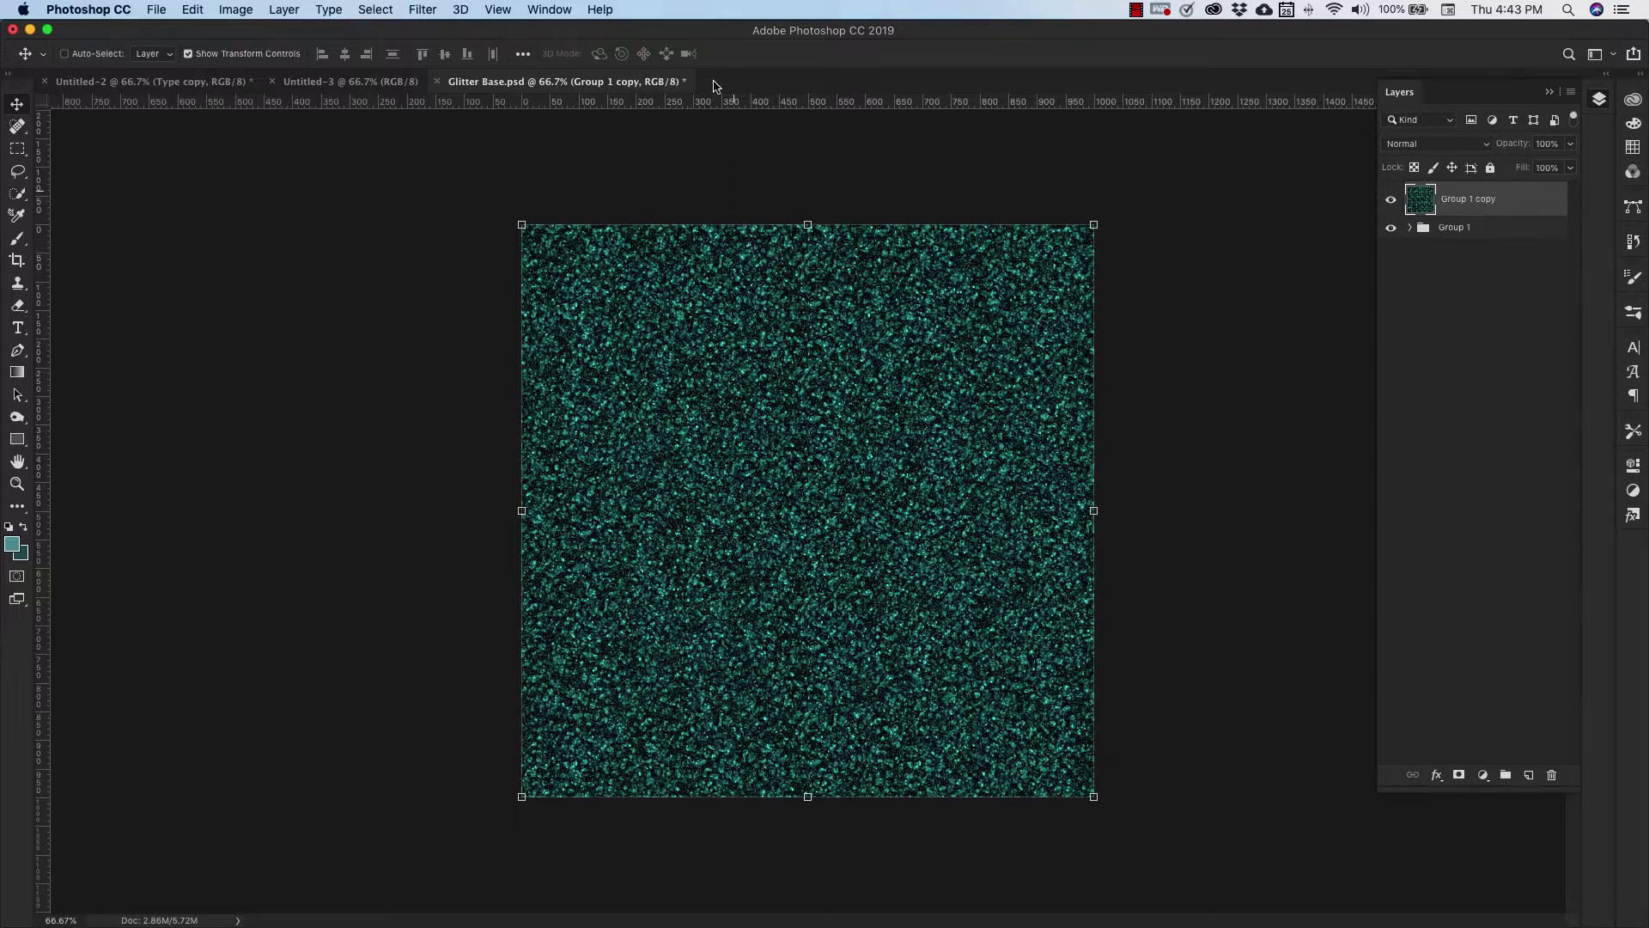
Open the Filter Gallery and choose the Distort > Glass filter
{"action": "left_click", "coordinate": [416, 10]}
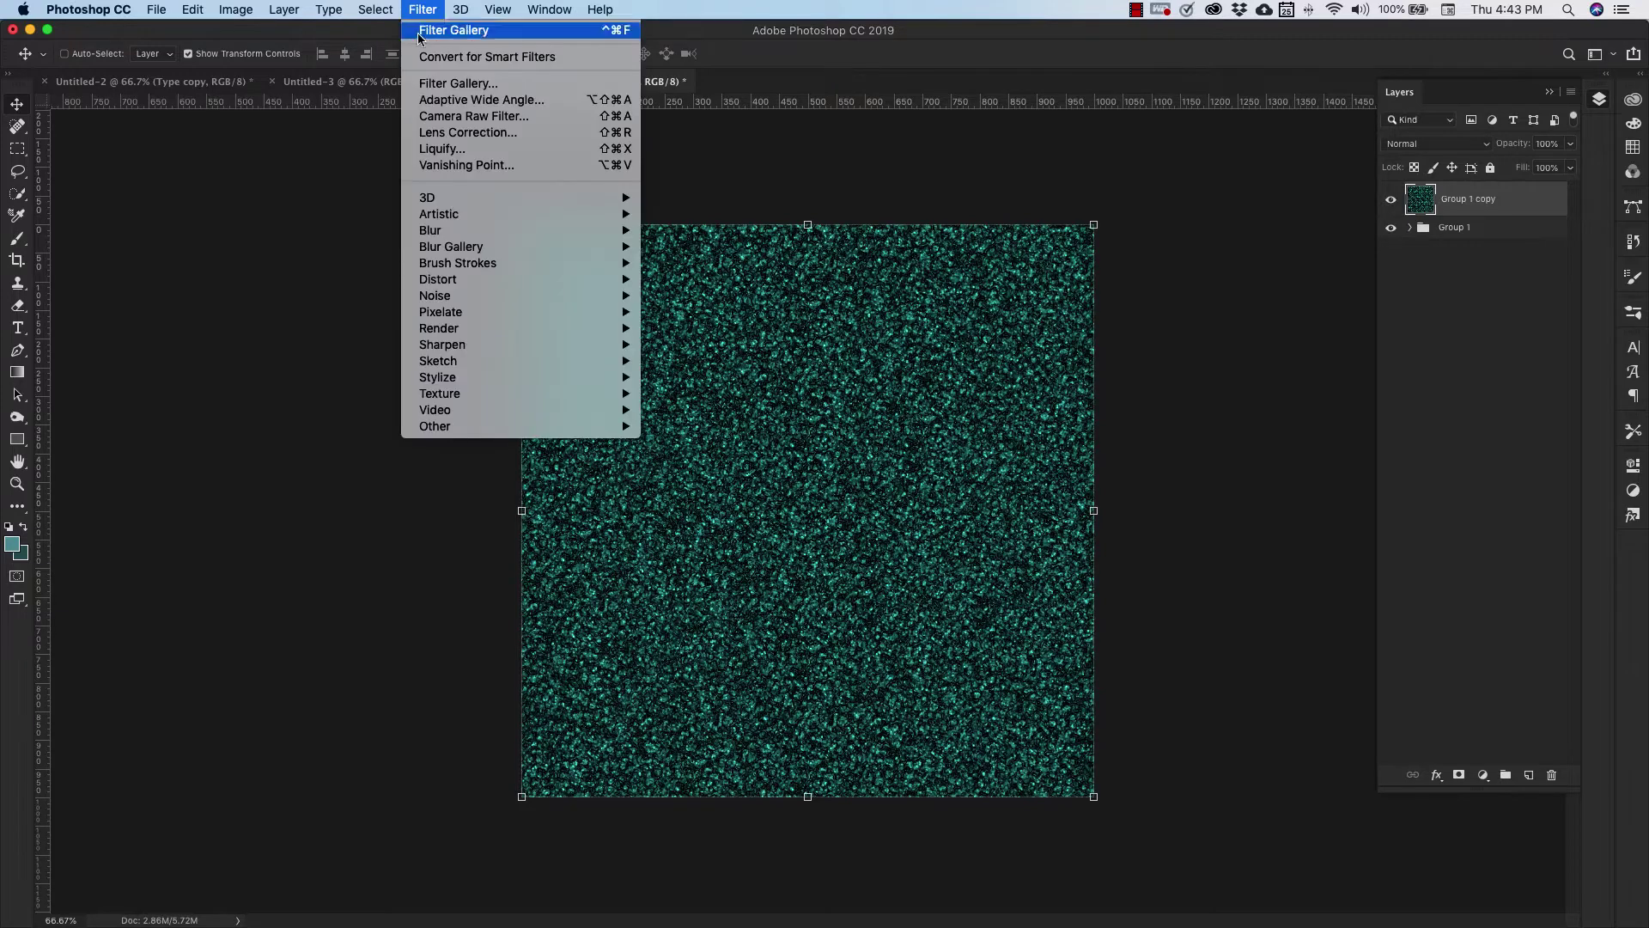
{"action": "left_click", "coordinate": [432, 83]}
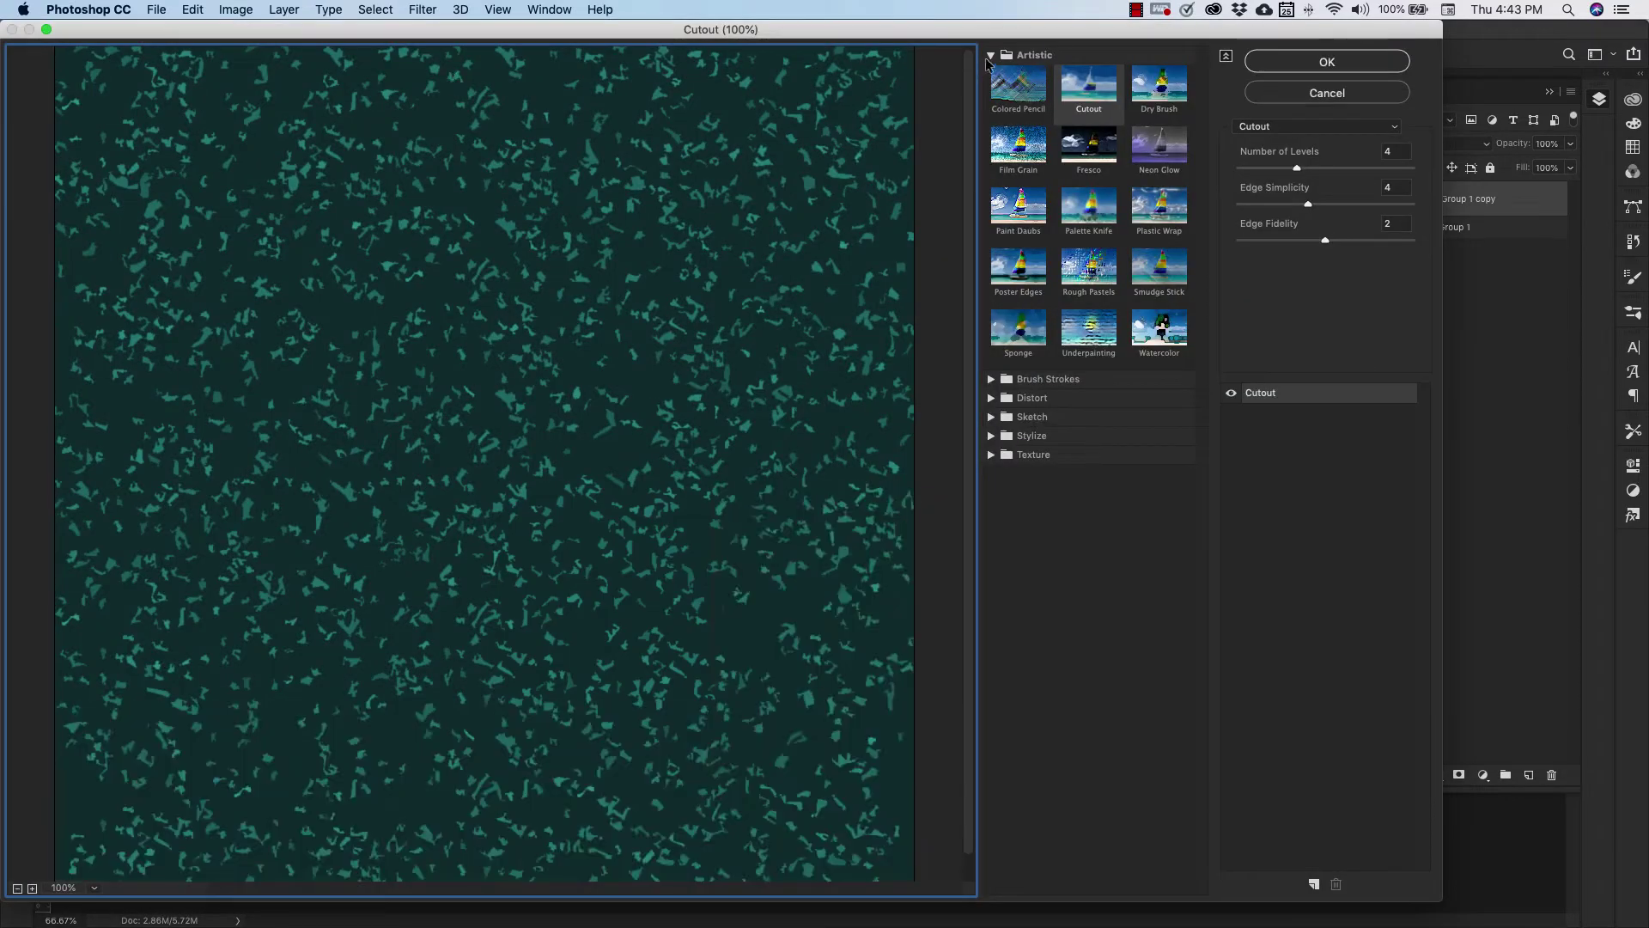
{"action": "left_click", "coordinate": [992, 56]}
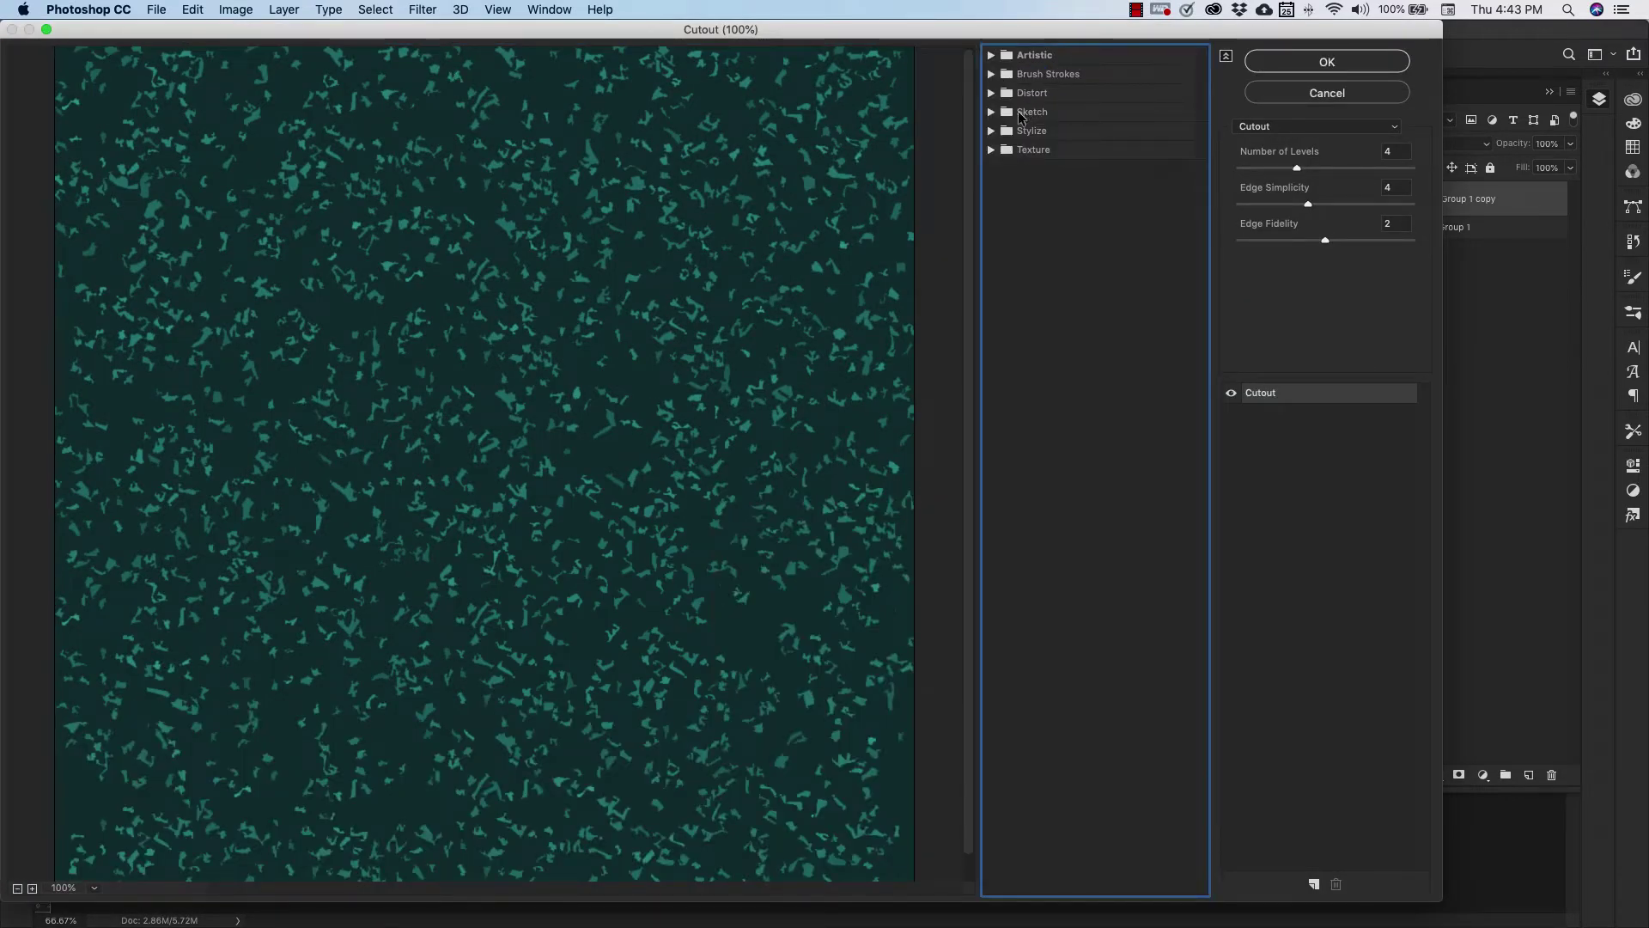
{"action": "left_click", "coordinate": [992, 93]}
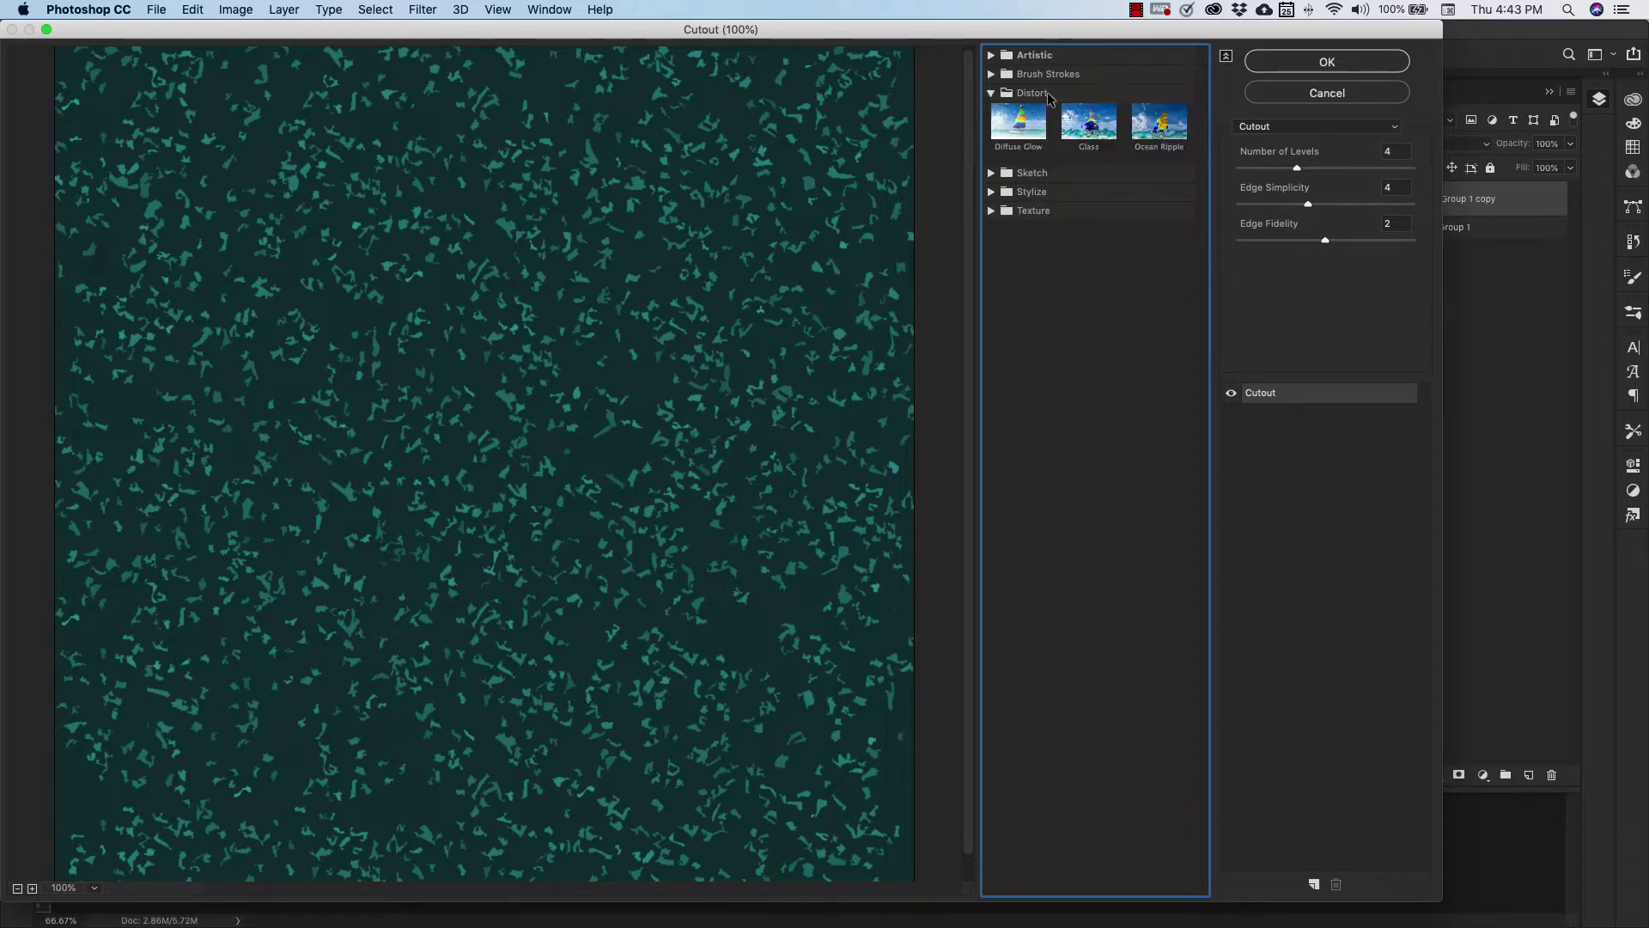
{"action": "left_click", "coordinate": [1099, 125]}
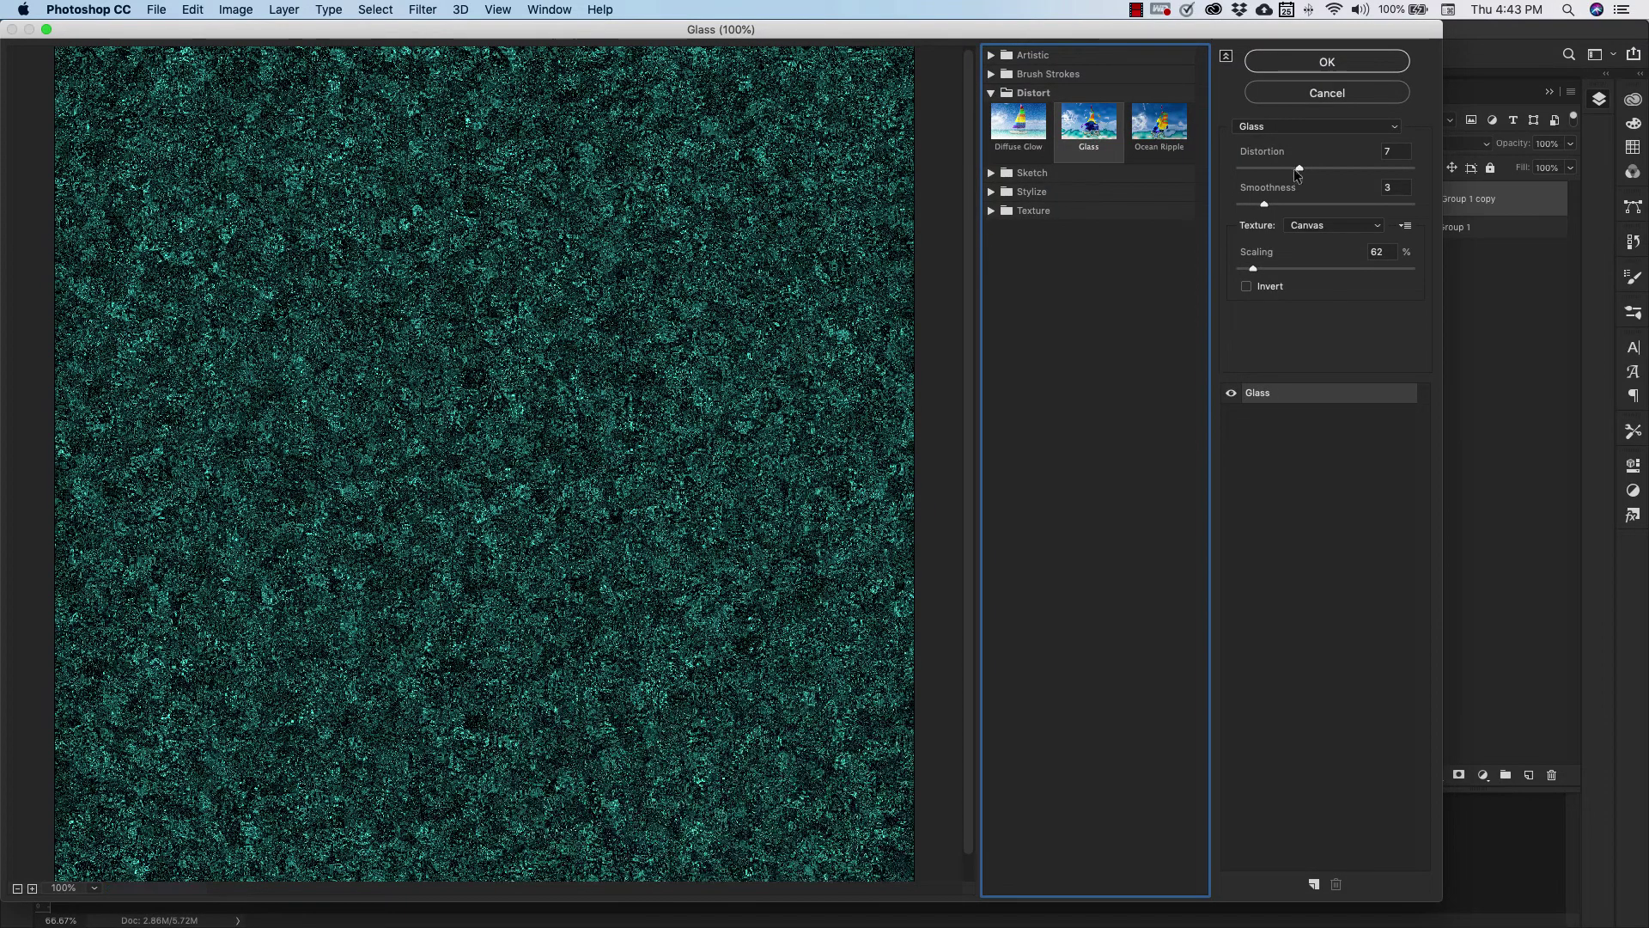
Set Glass to Distortion 20, Smoothness 15, Tiny Lens texture at 118% scaling, and apply it
{"action": "left_click_drag", "start_coordinate": [1299, 169], "coordinate": [1417, 171]}
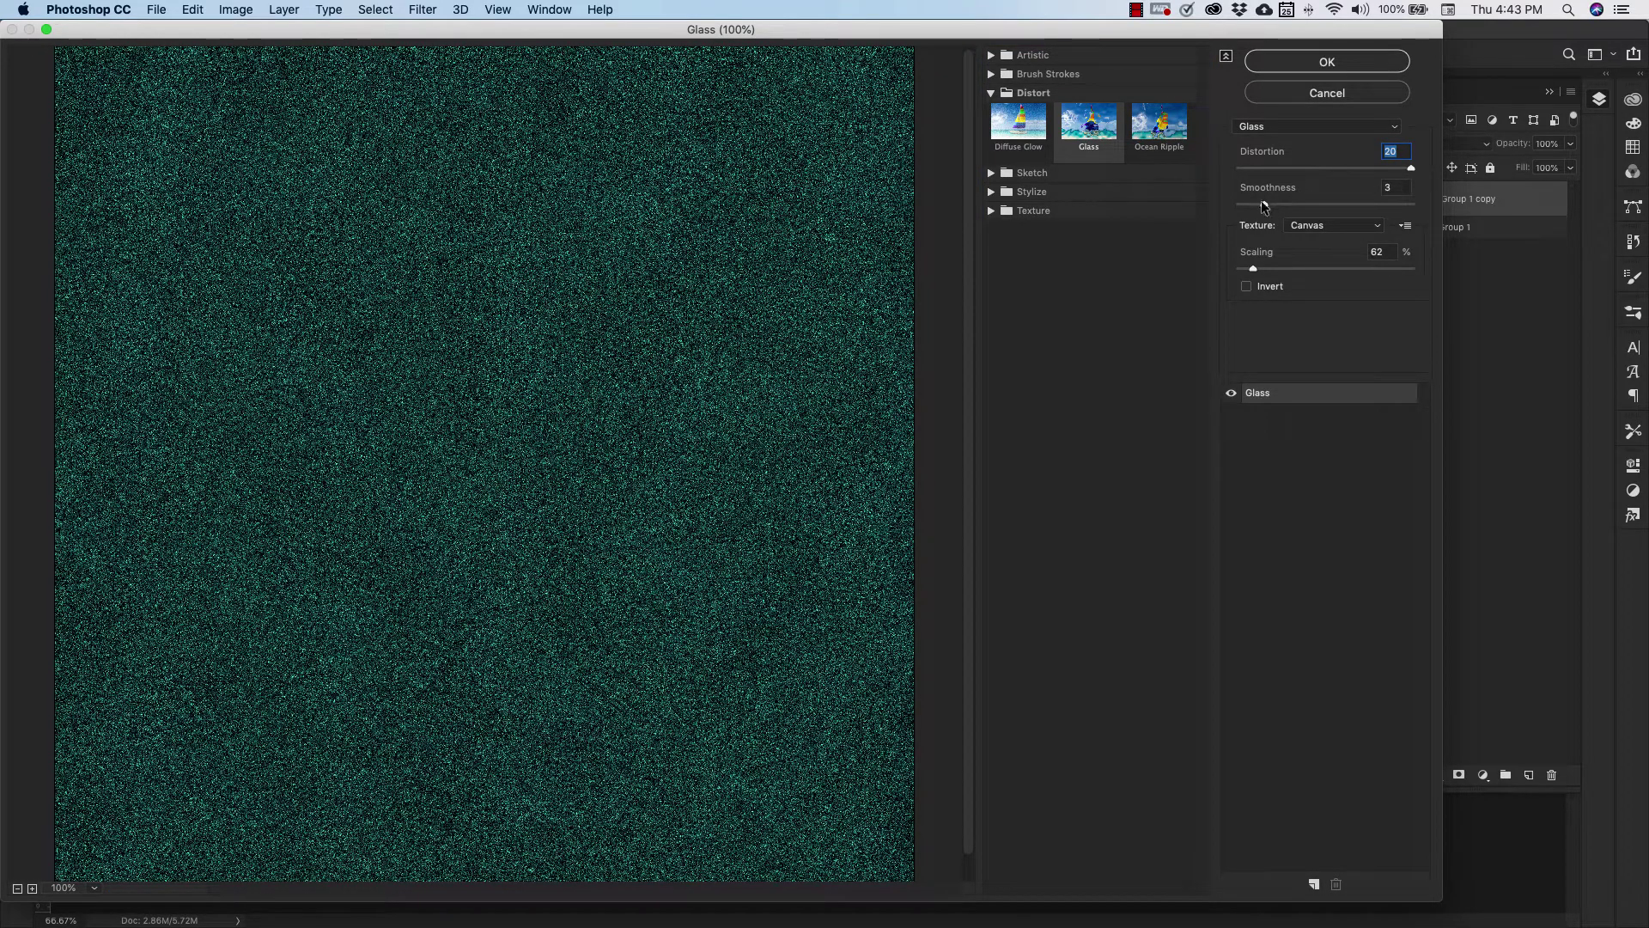
{"action": "left_click_drag", "start_coordinate": [1264, 206], "coordinate": [1431, 201]}
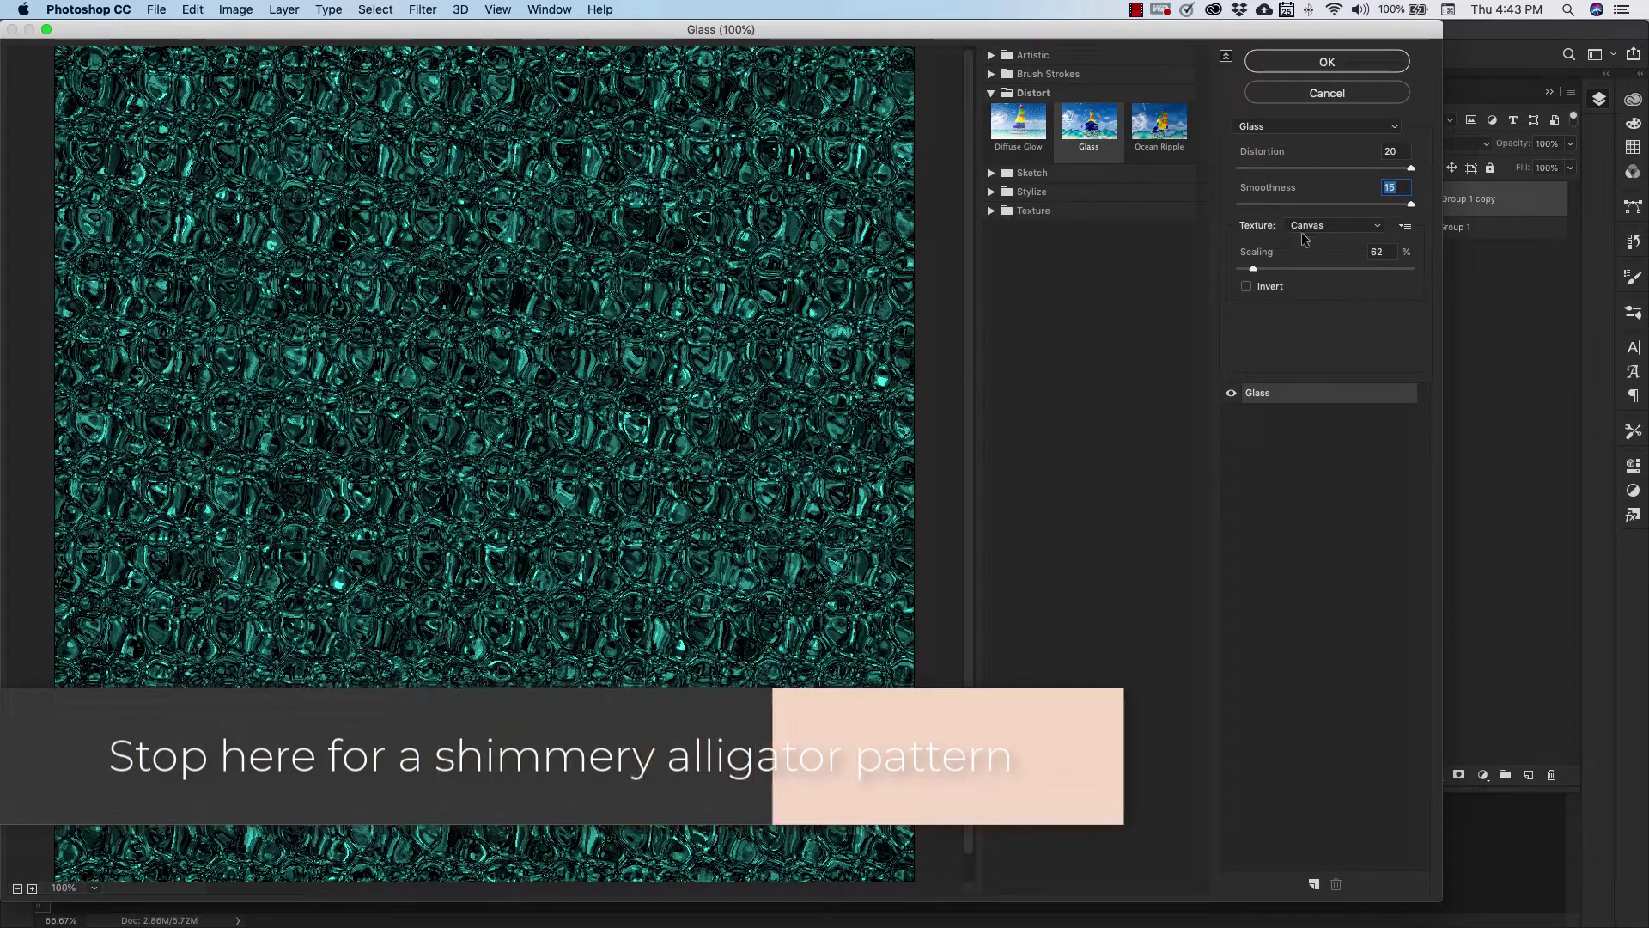
{"action": "left_click", "coordinate": [1370, 229]}
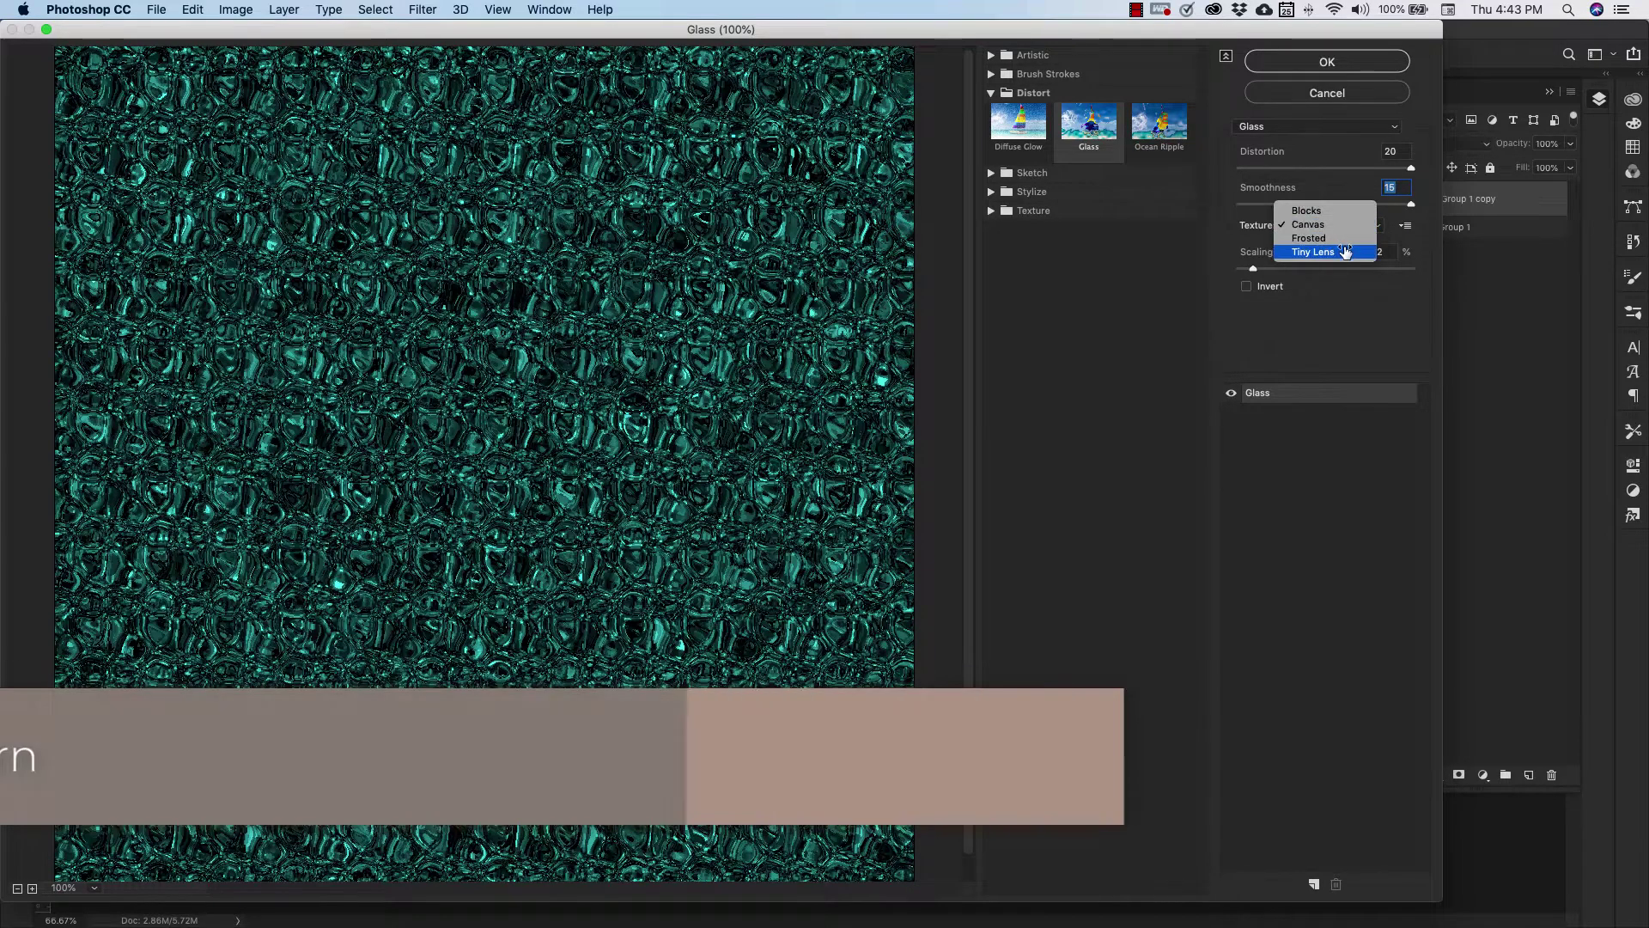
{"action": "left_click", "coordinate": [1345, 252]}
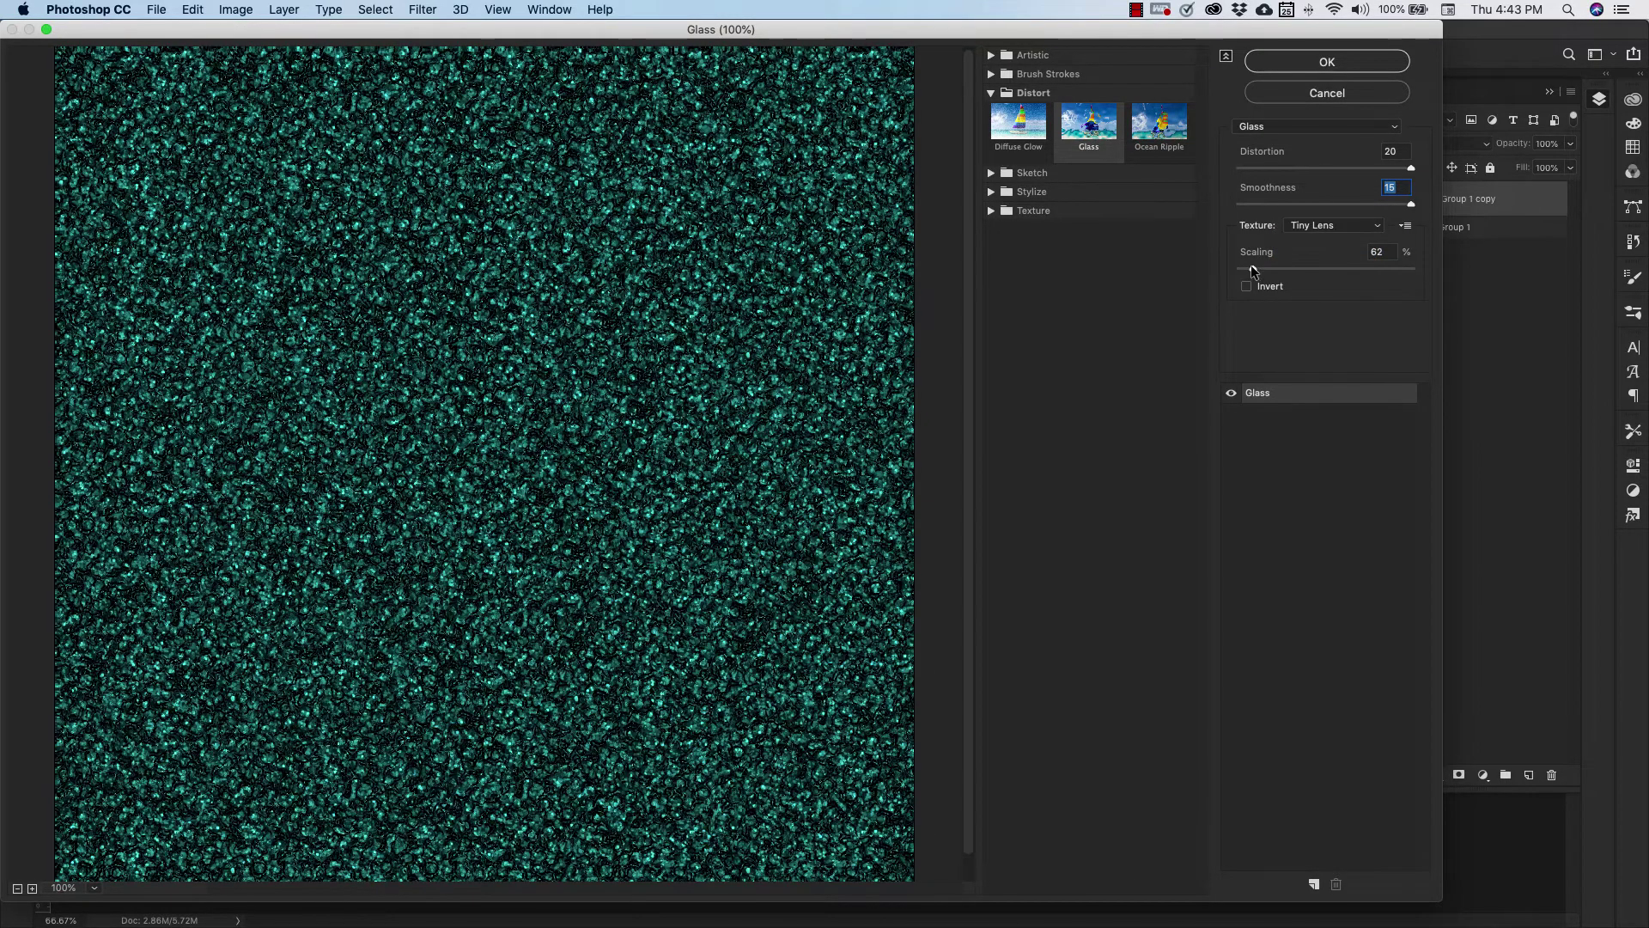
{"action": "key", "text": "Tab"}
{"action": "left_click_drag", "start_coordinate": [1269, 265], "coordinate": [1315, 255]}
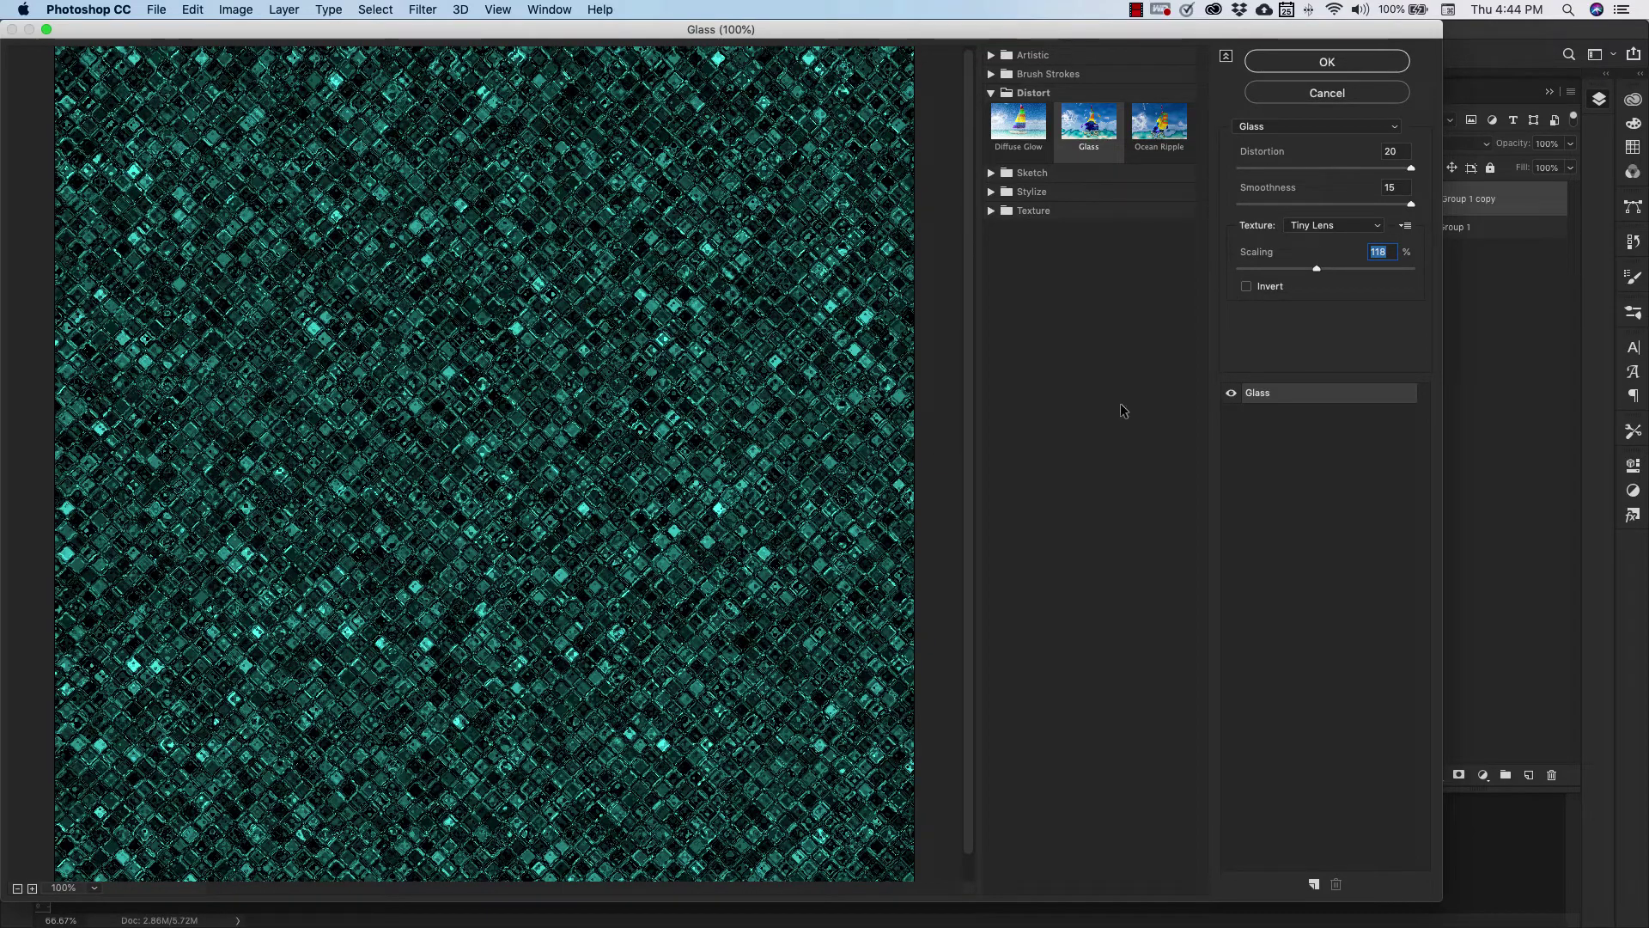
{"action": "left_click", "coordinate": [1327, 64]}
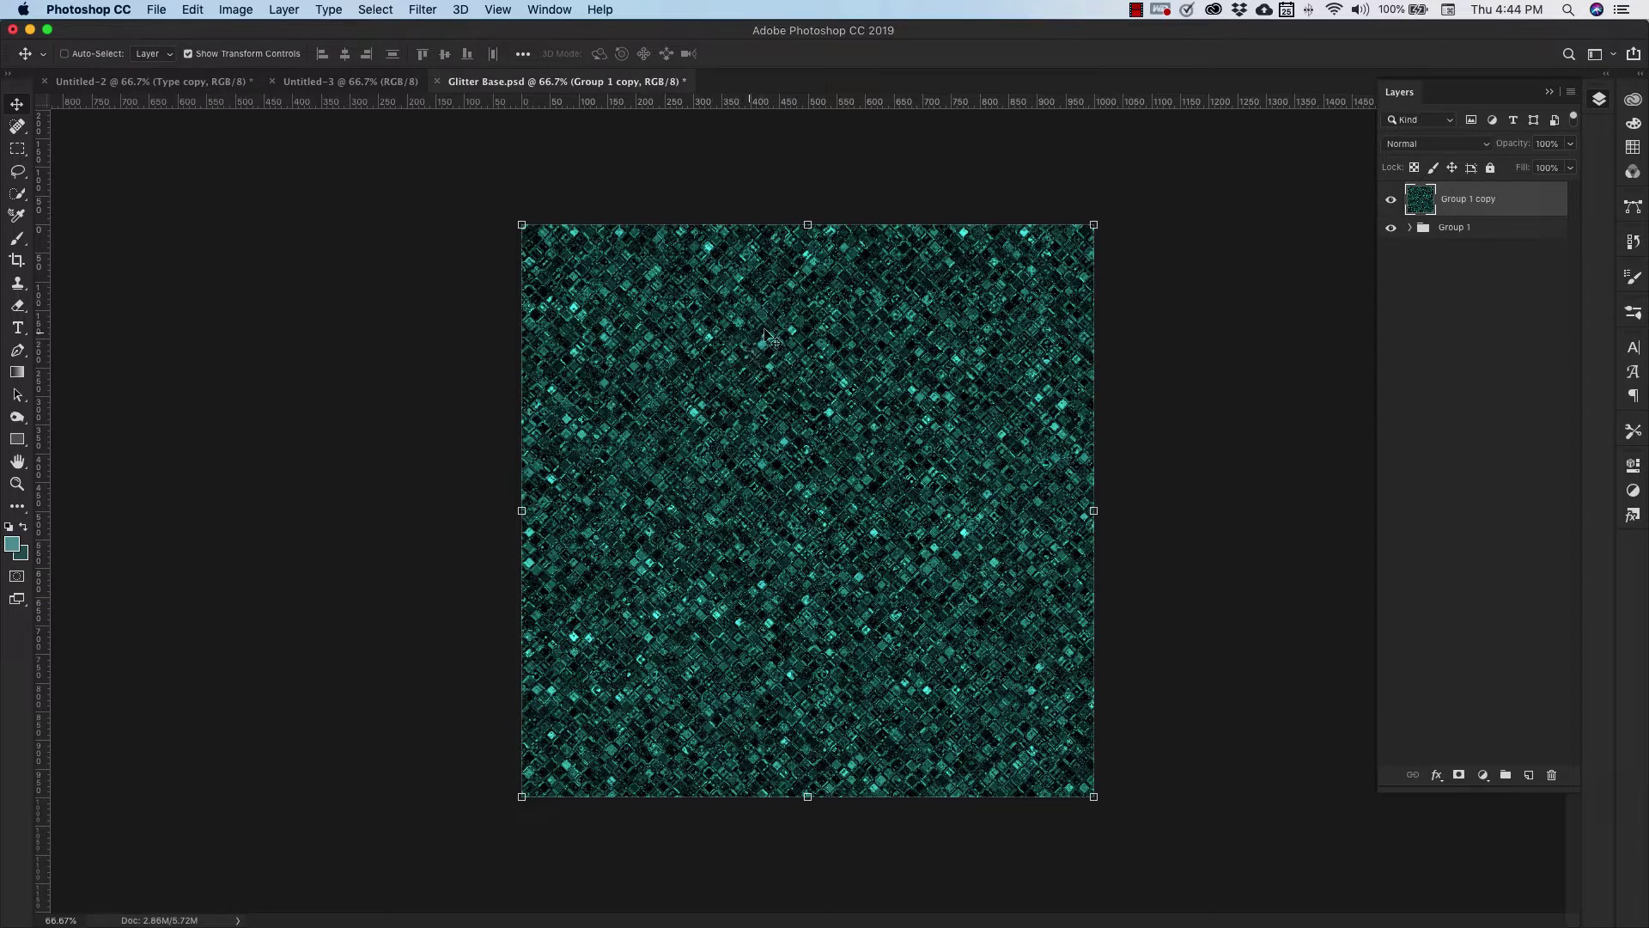
Apply an Offset filter of +500 px horizontal and vertical with Wrap Around
{"action": "left_click", "coordinate": [418, 10]}
{"action": "mouse_move", "coordinate": [433, 427]}
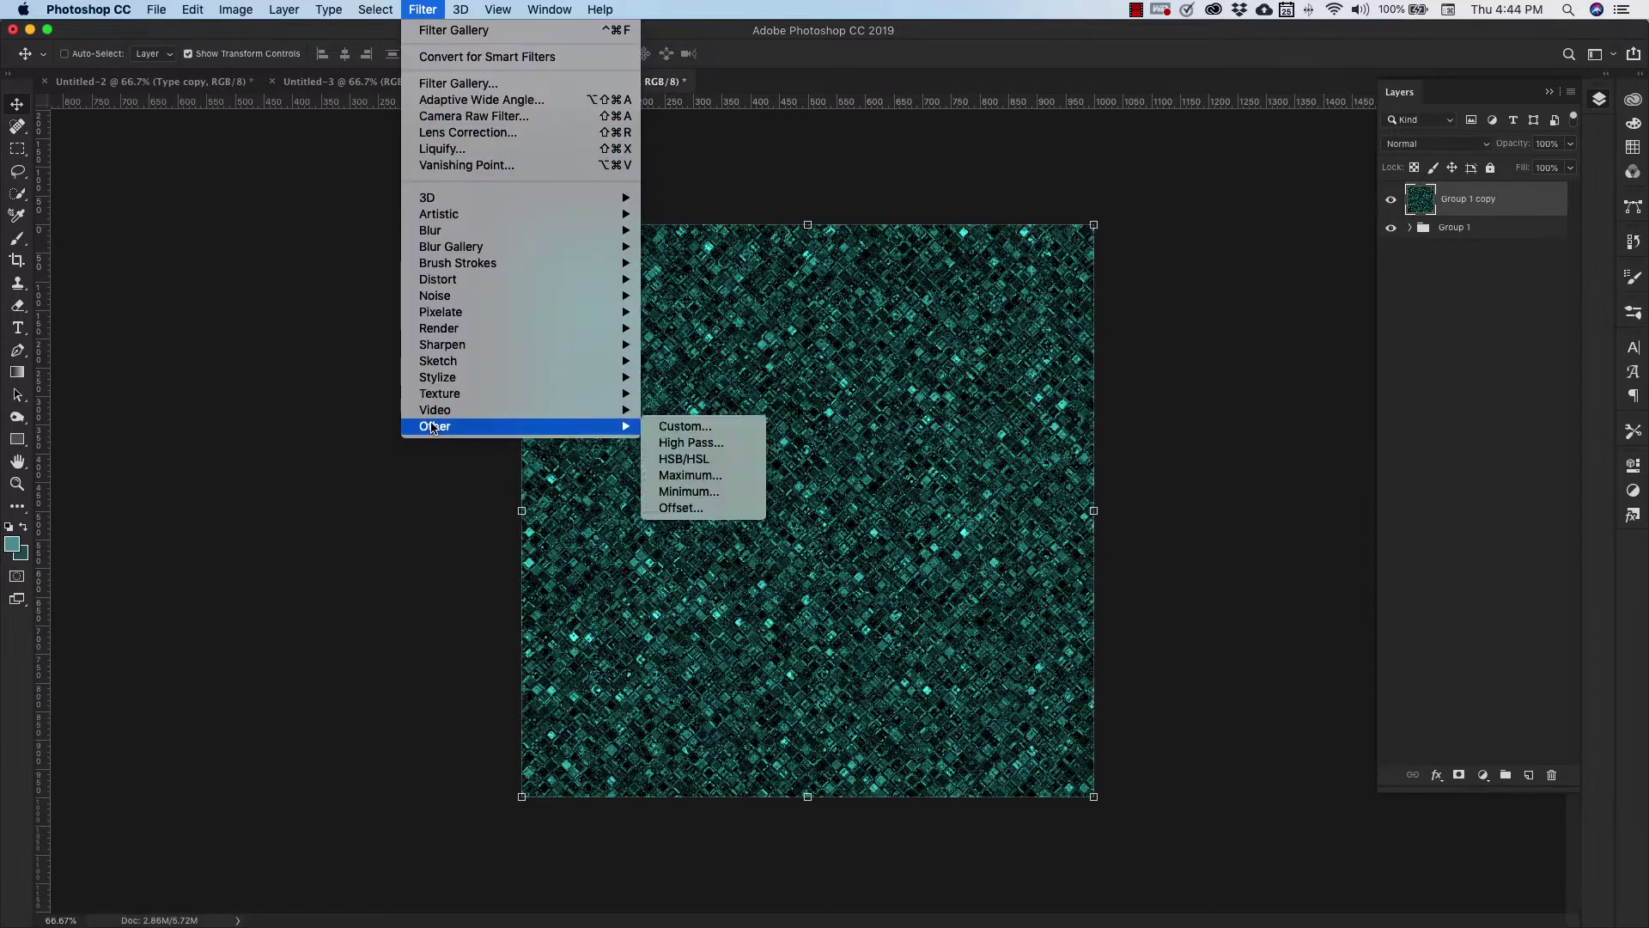
{"action": "left_click", "coordinate": [681, 508]}
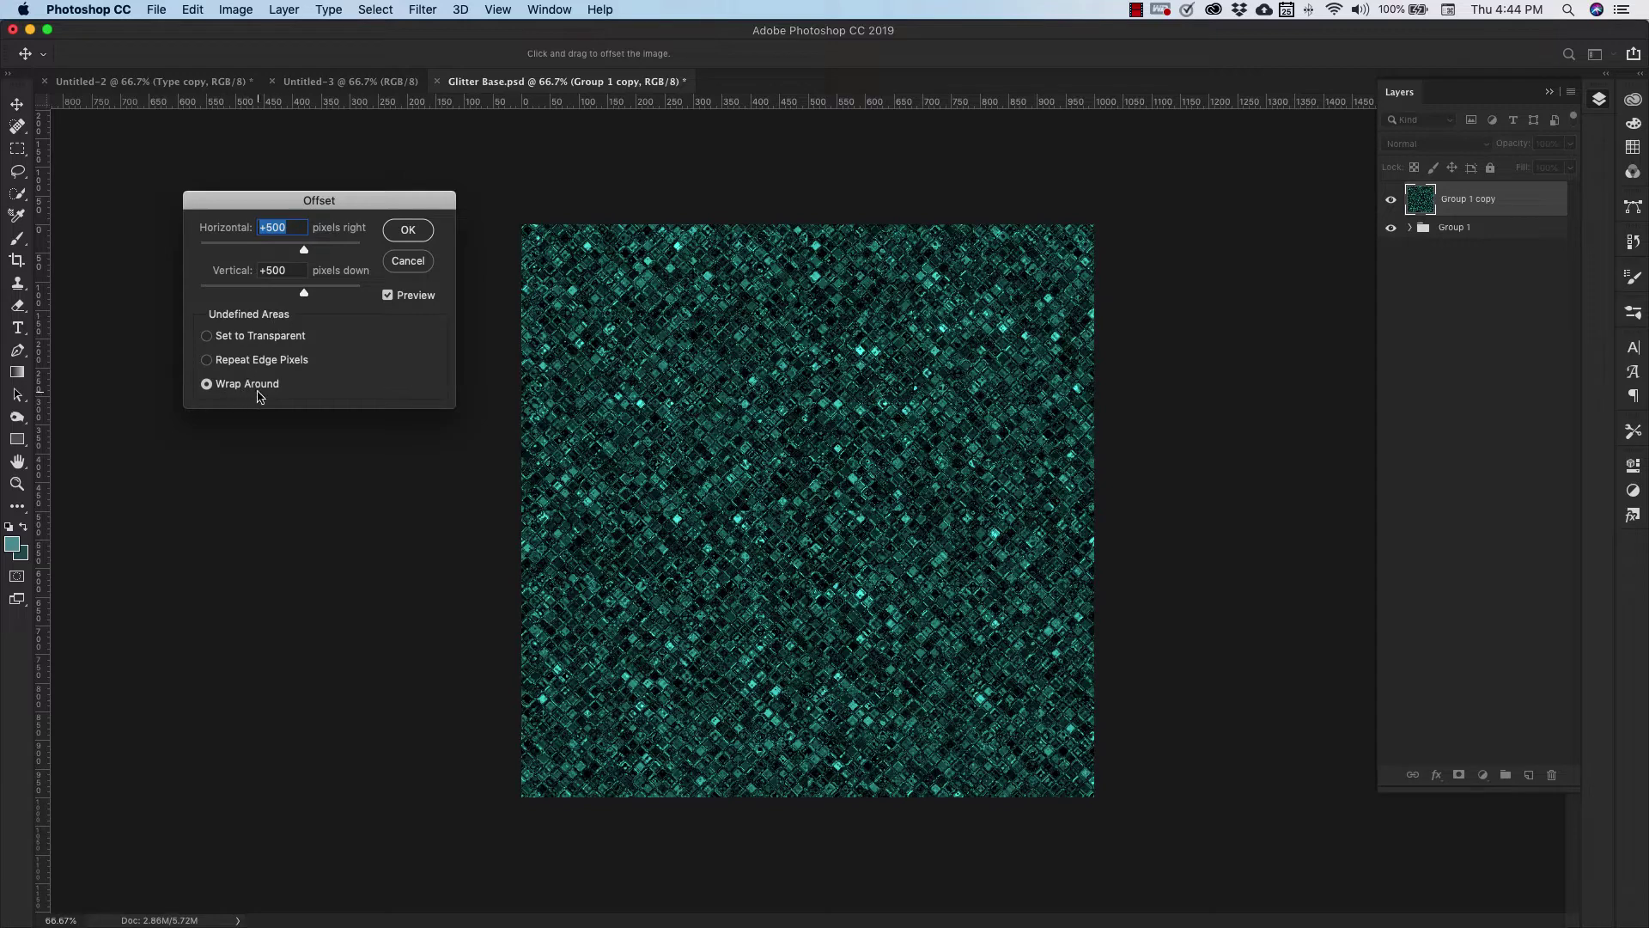
{"action": "left_click", "coordinate": [407, 230]}
Zoom in to 200% to inspect the tile seams, then back out to 100%
{"action": "key", "text": "z"}
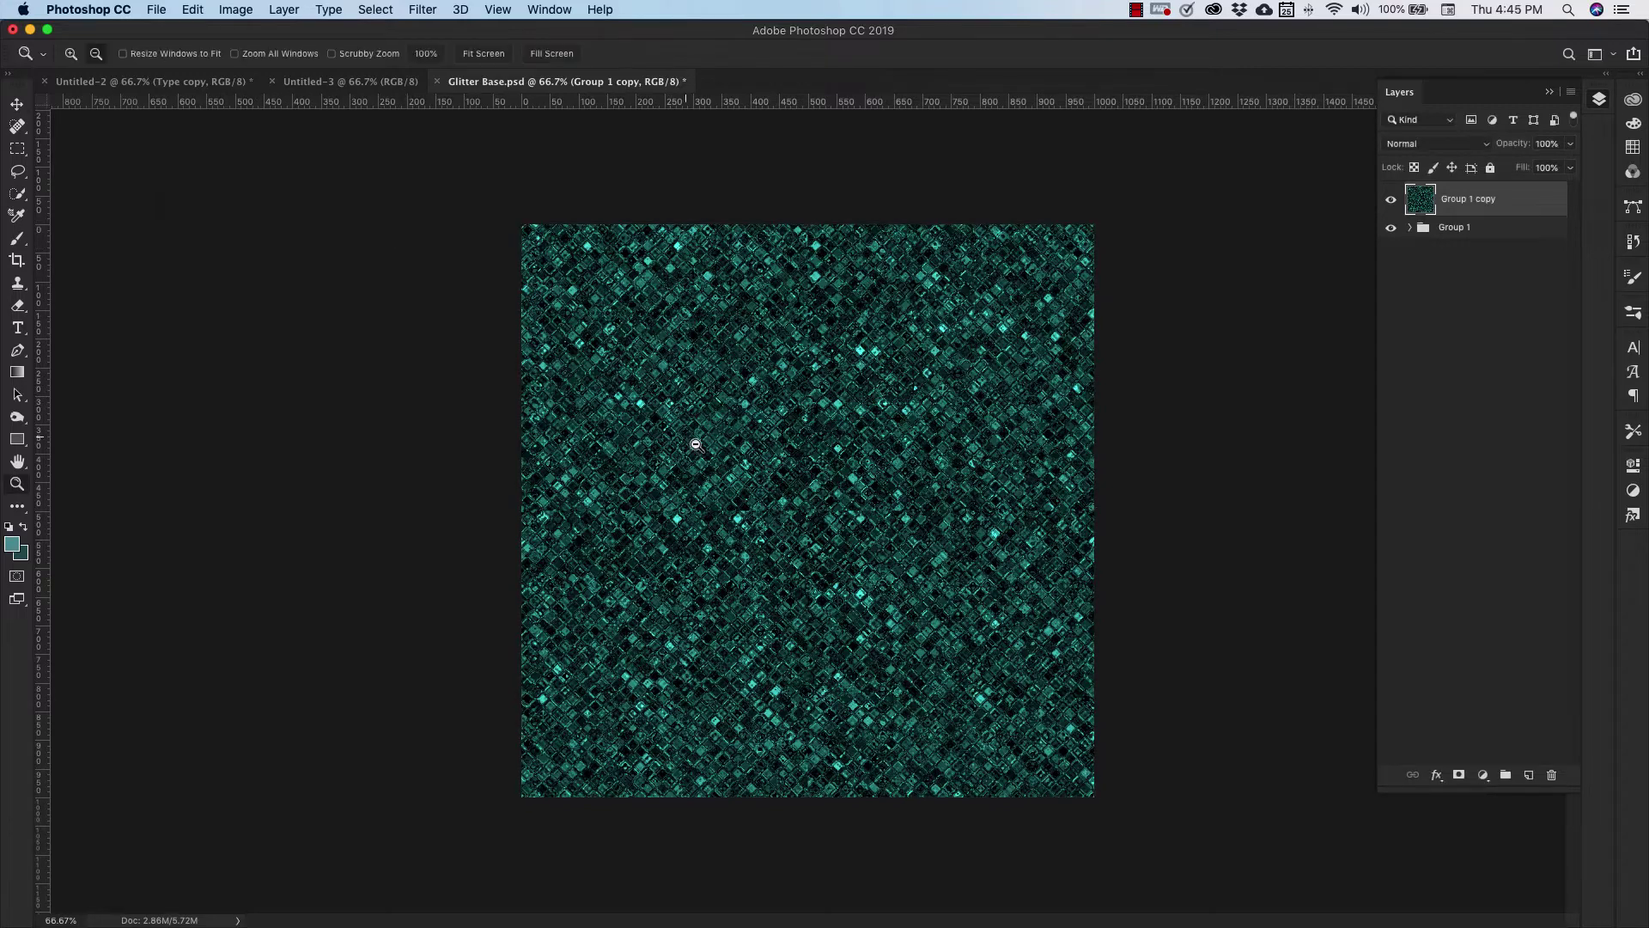
{"action": "left_click", "coordinate": [707, 460]}
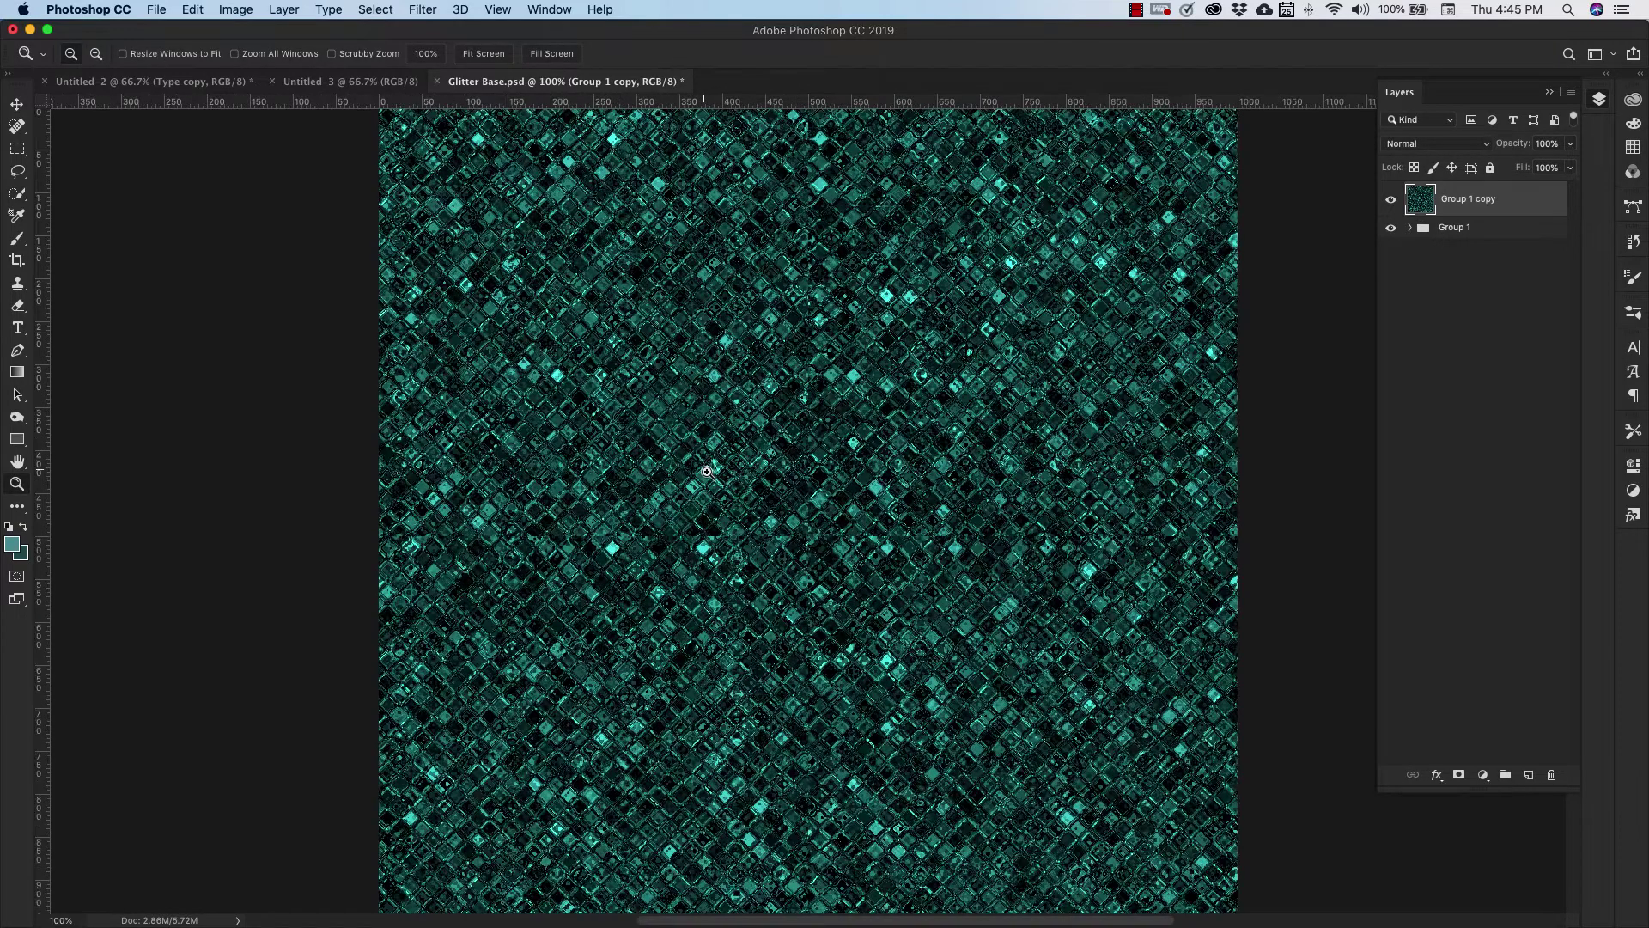
{"action": "left_click", "coordinate": [702, 460]}
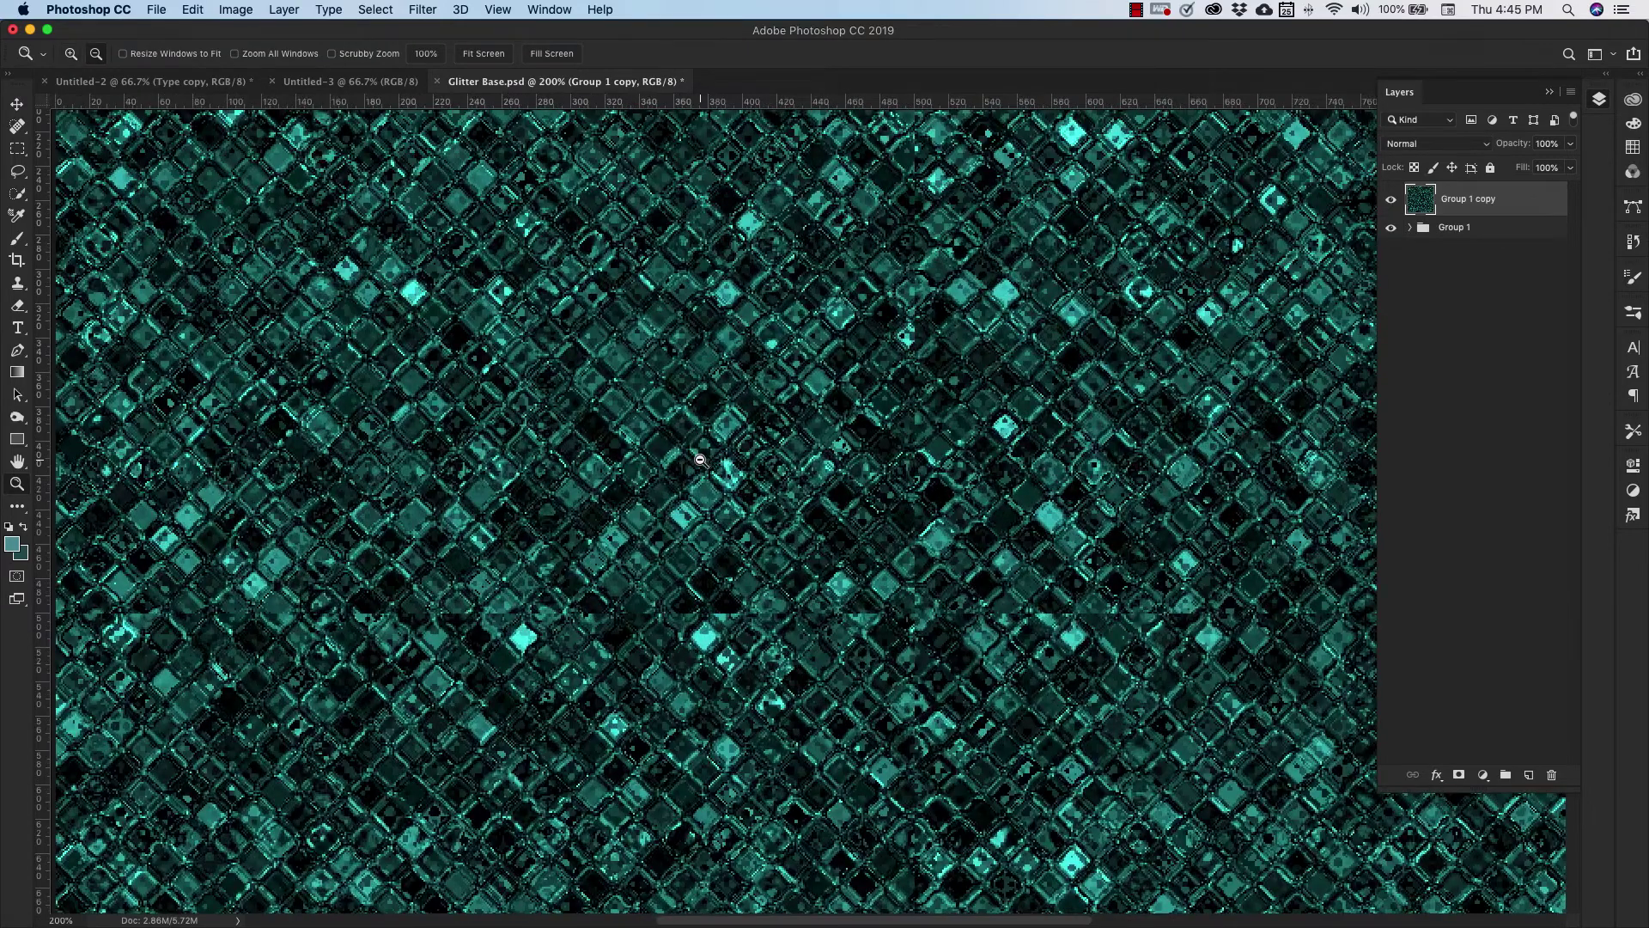
{"action": "left_click", "coordinate": [700, 460], "text": "alt"}
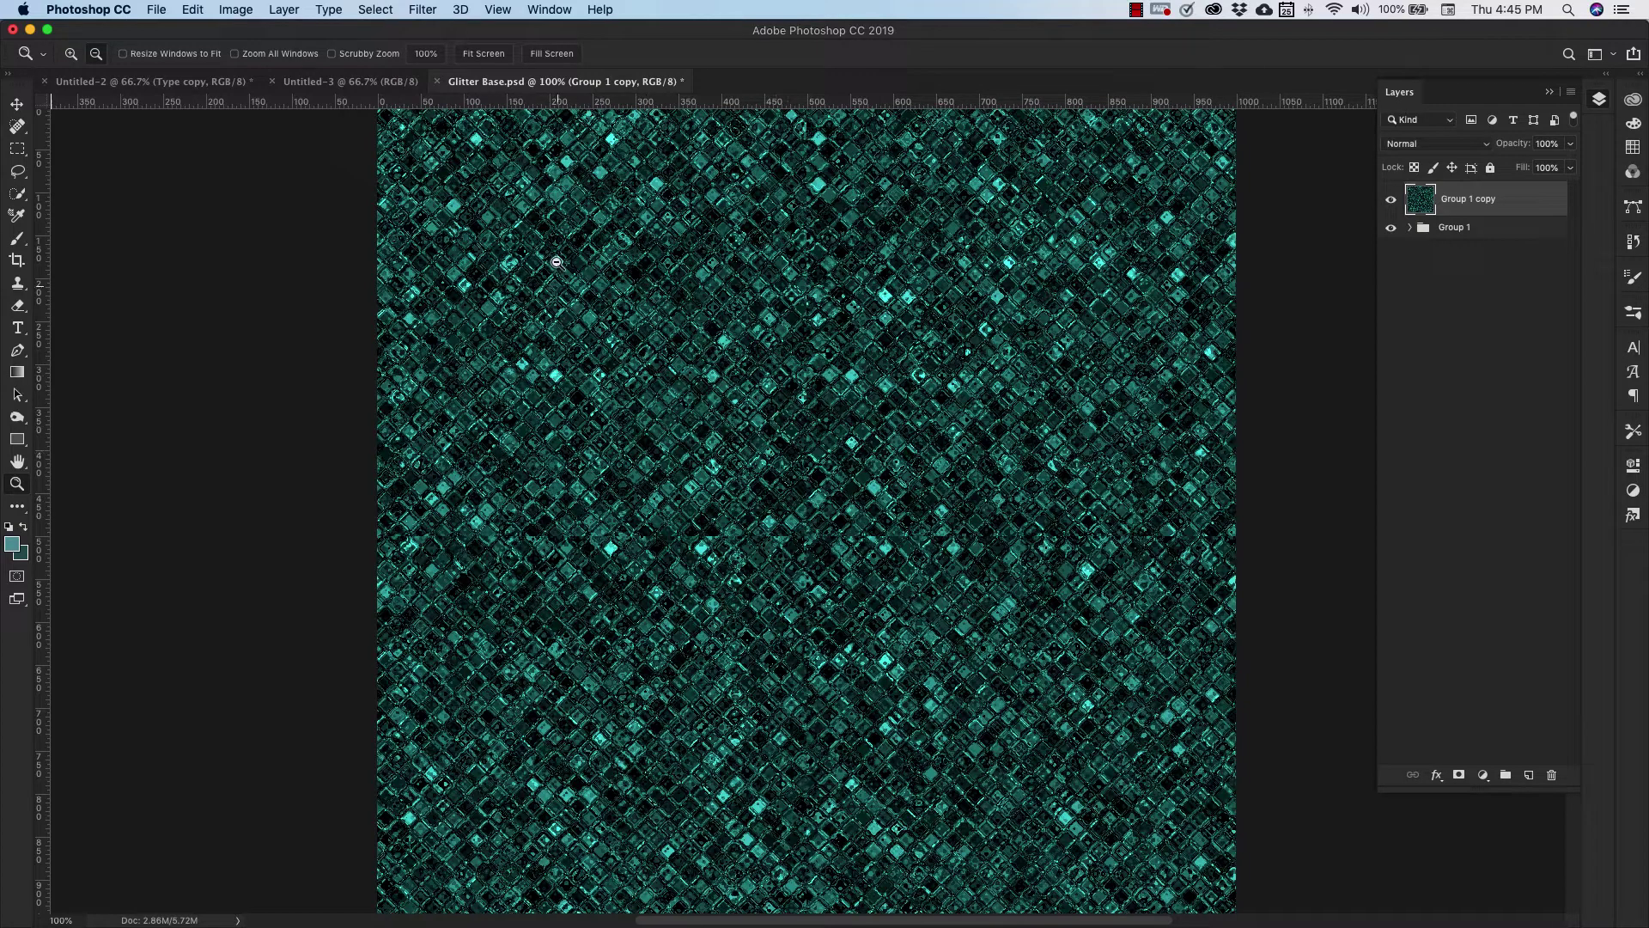
{"action": "scroll", "coordinate": [80, 357], "scroll_direction": "up", "scroll_amount": 1}
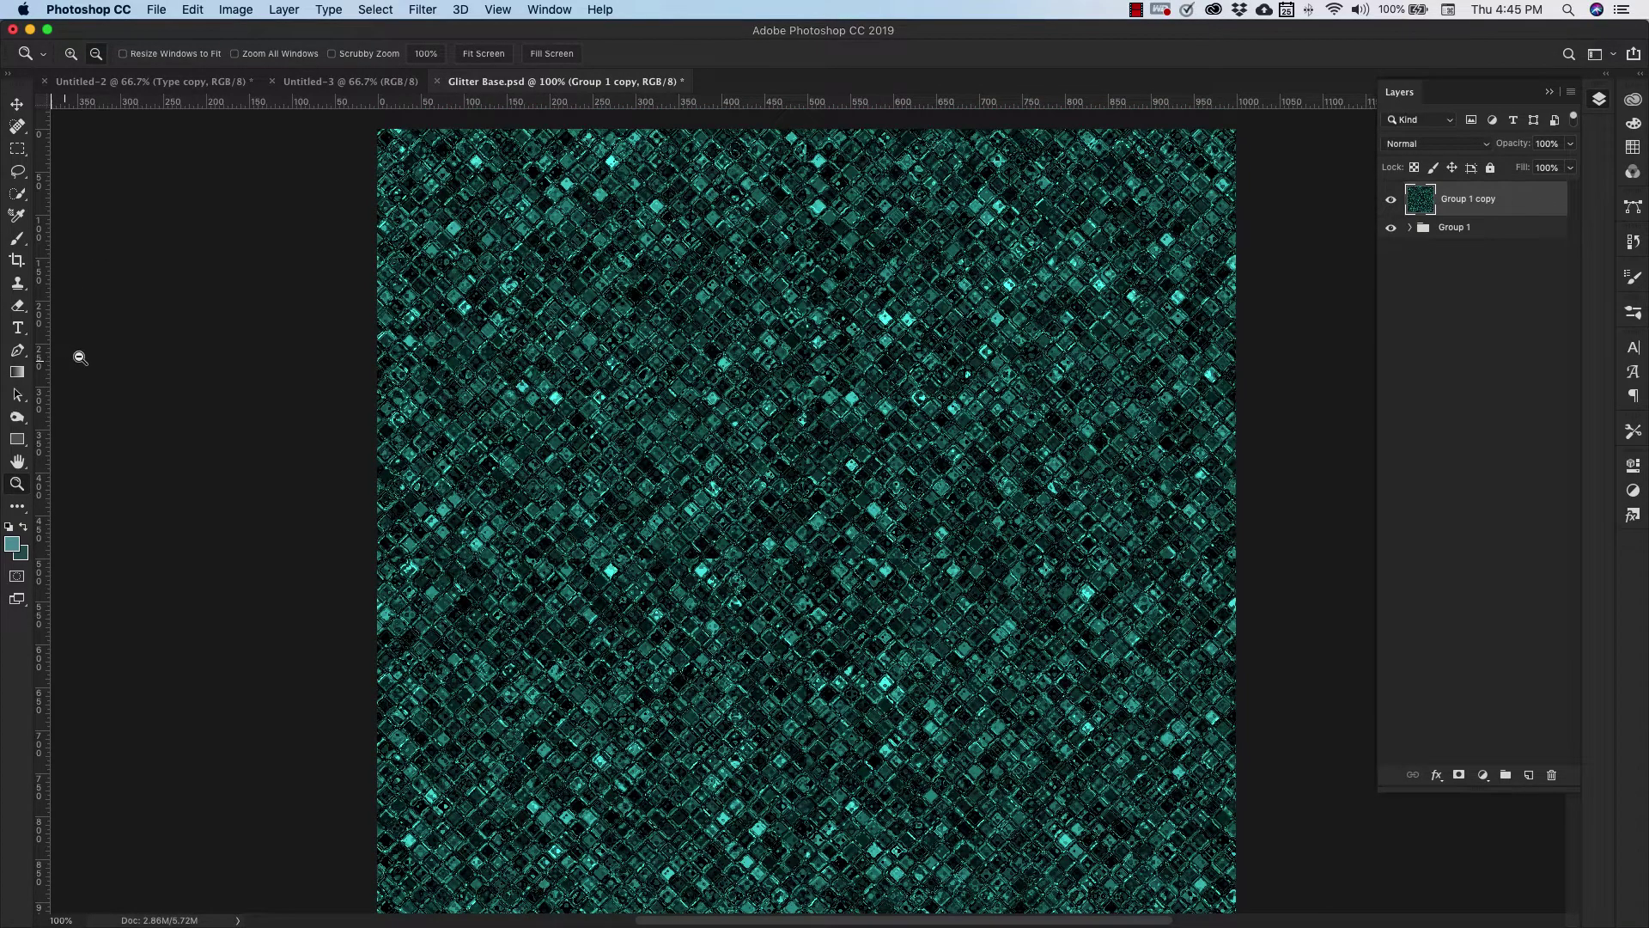
With the Clone Stamp Tool, stamp over the visible seams at 200% zoom
{"action": "left_click", "coordinate": [16, 282]}
{"action": "right_click", "coordinate": [17, 285]}
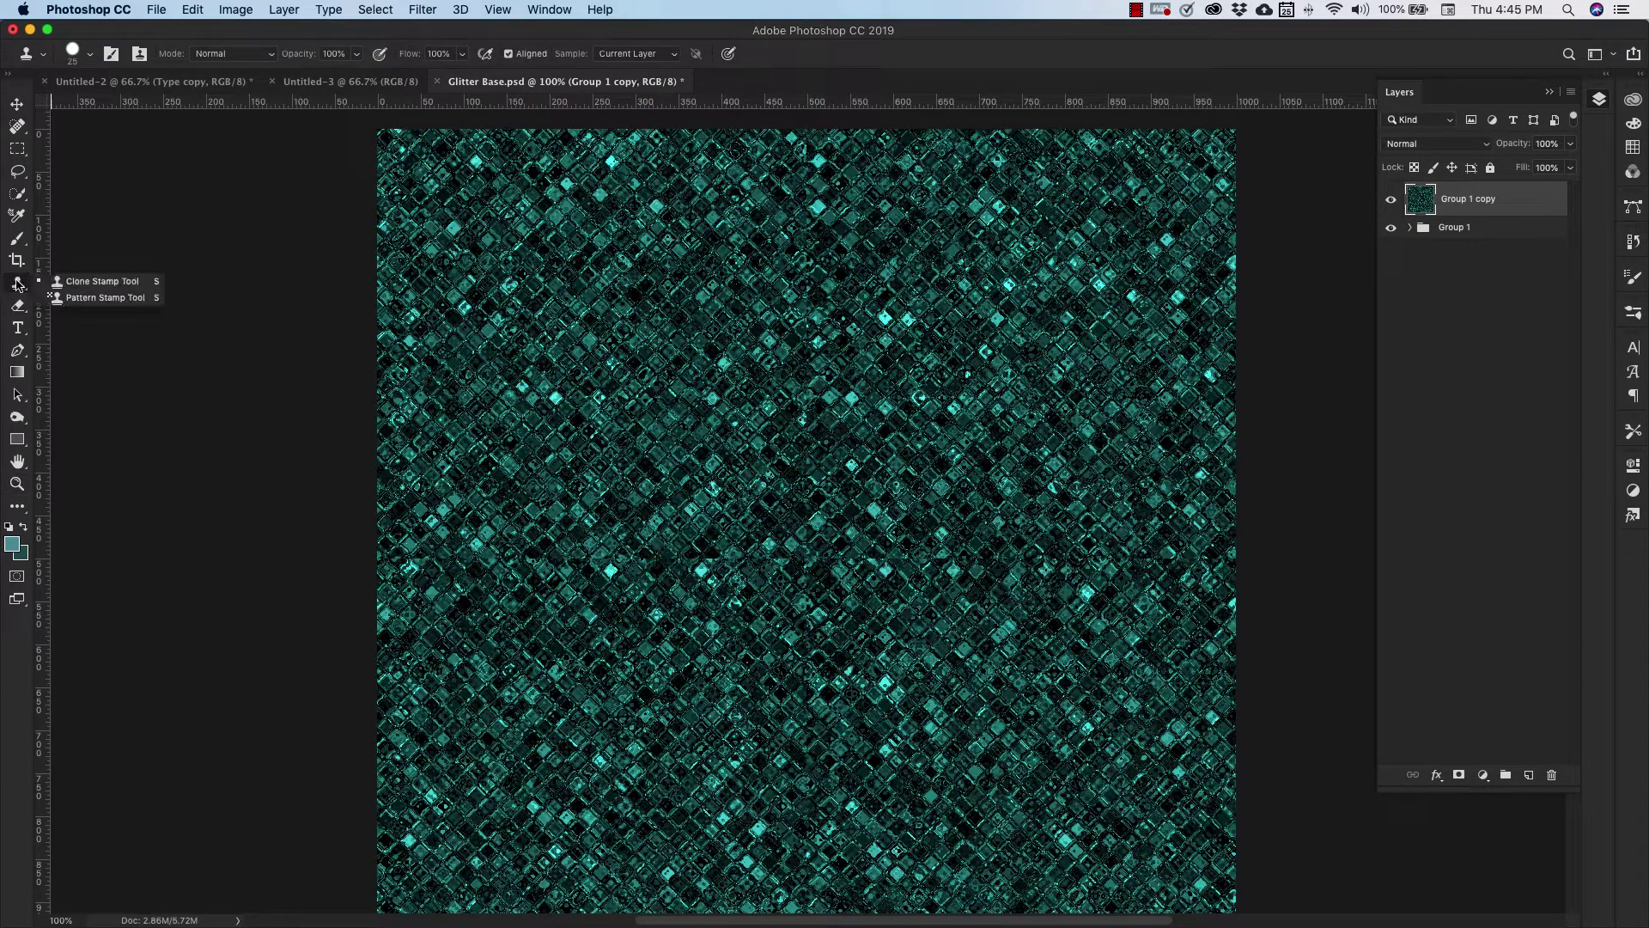
{"action": "left_click", "coordinate": [90, 280]}
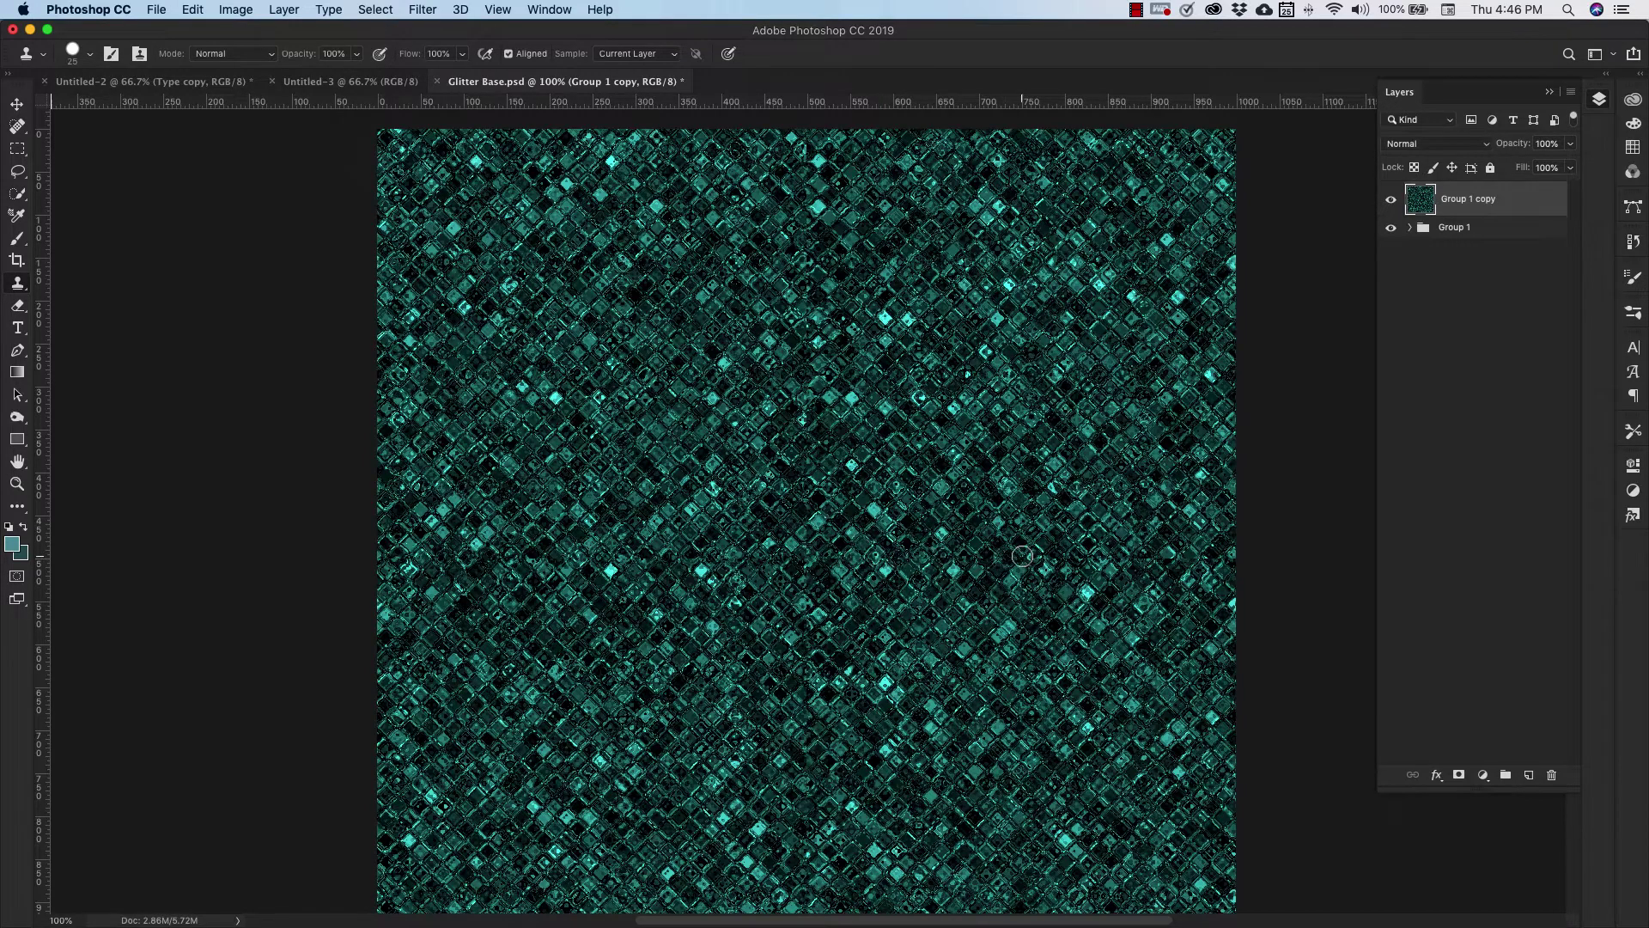
{"action": "key", "text": "z"}
{"action": "left_click", "coordinate": [829, 657]}
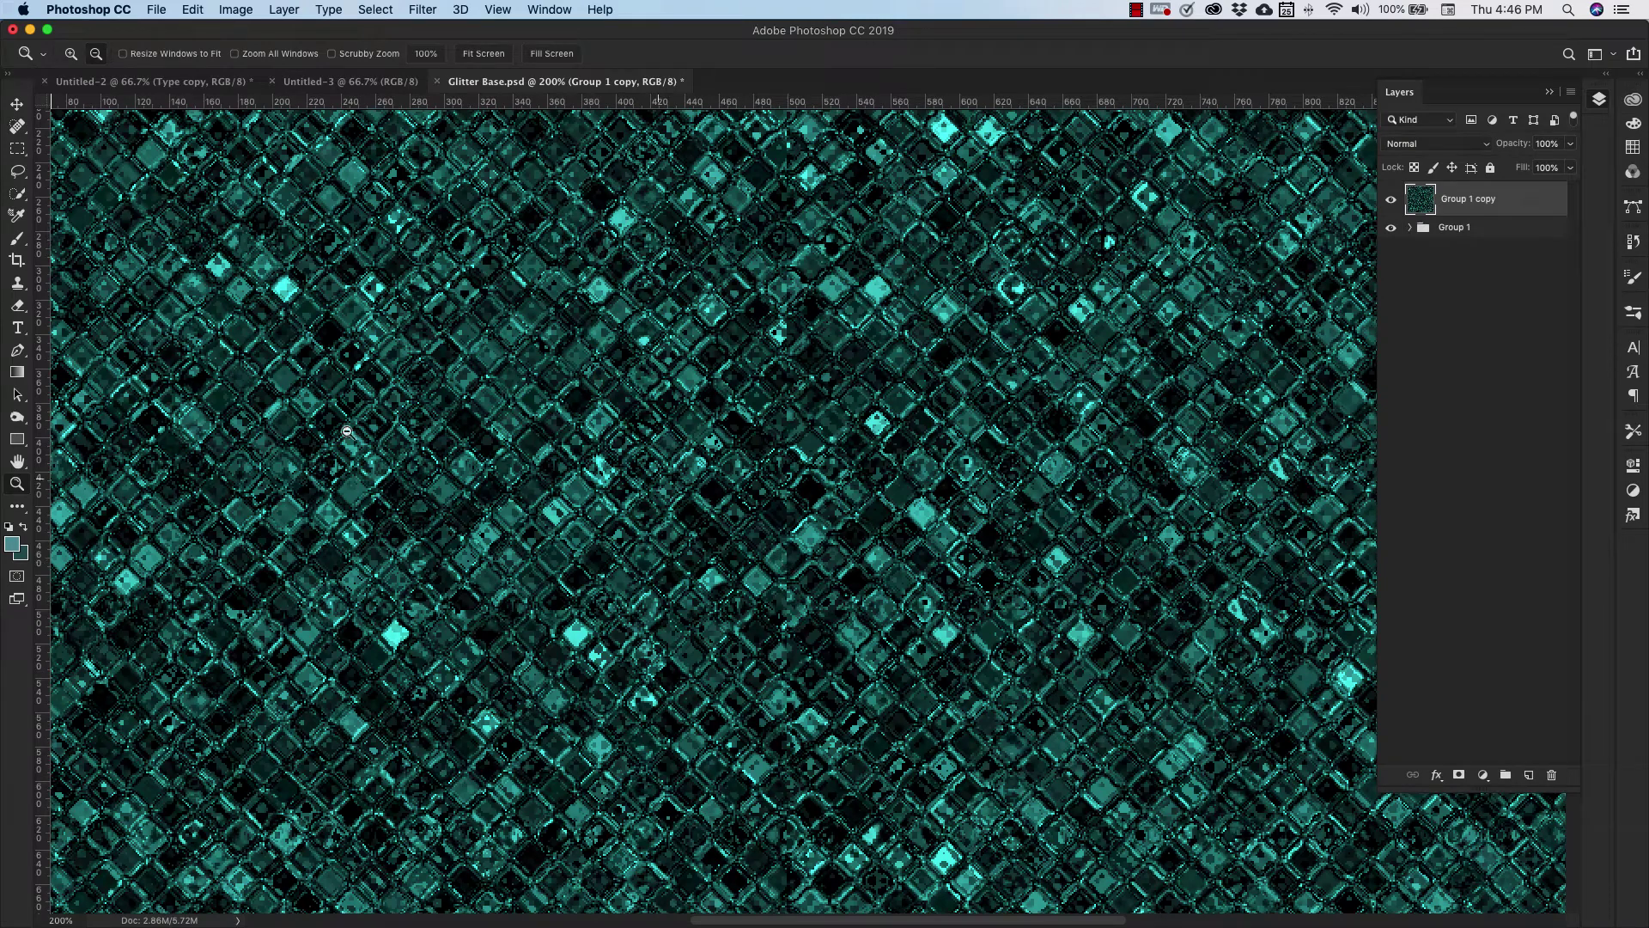
{"action": "key", "text": "s"}
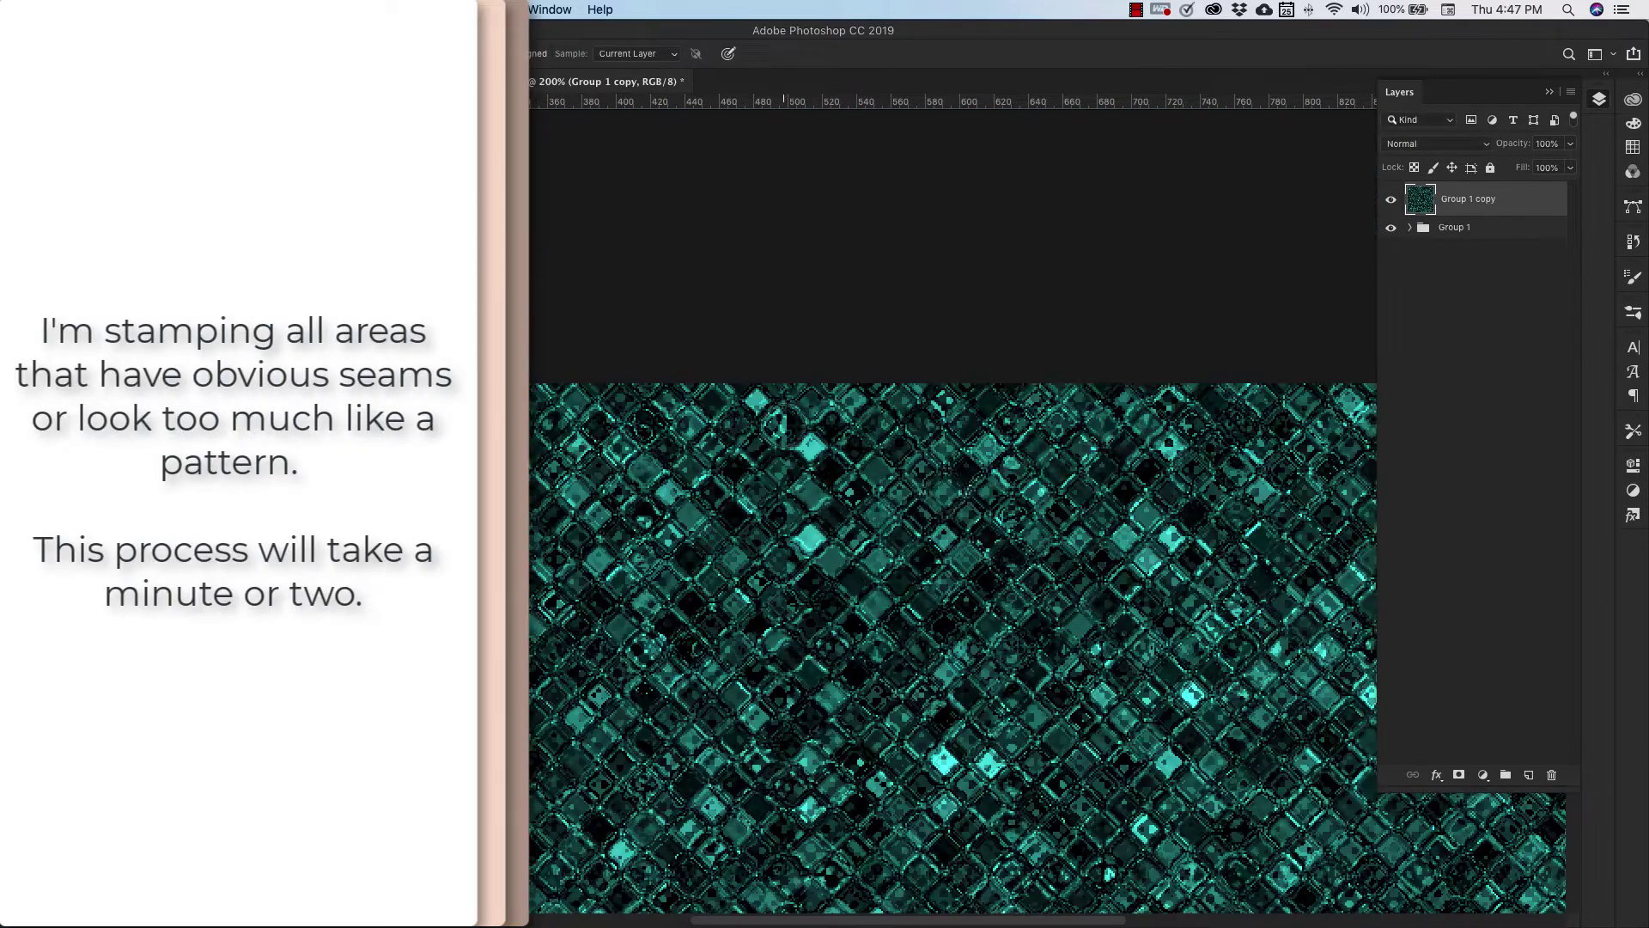
Clone over the remaining repetitive patches at 300% zoom, then view the whole tile
{"action": "scroll", "coordinate": [988, 449], "scroll_direction": "up", "scroll_amount": 5}
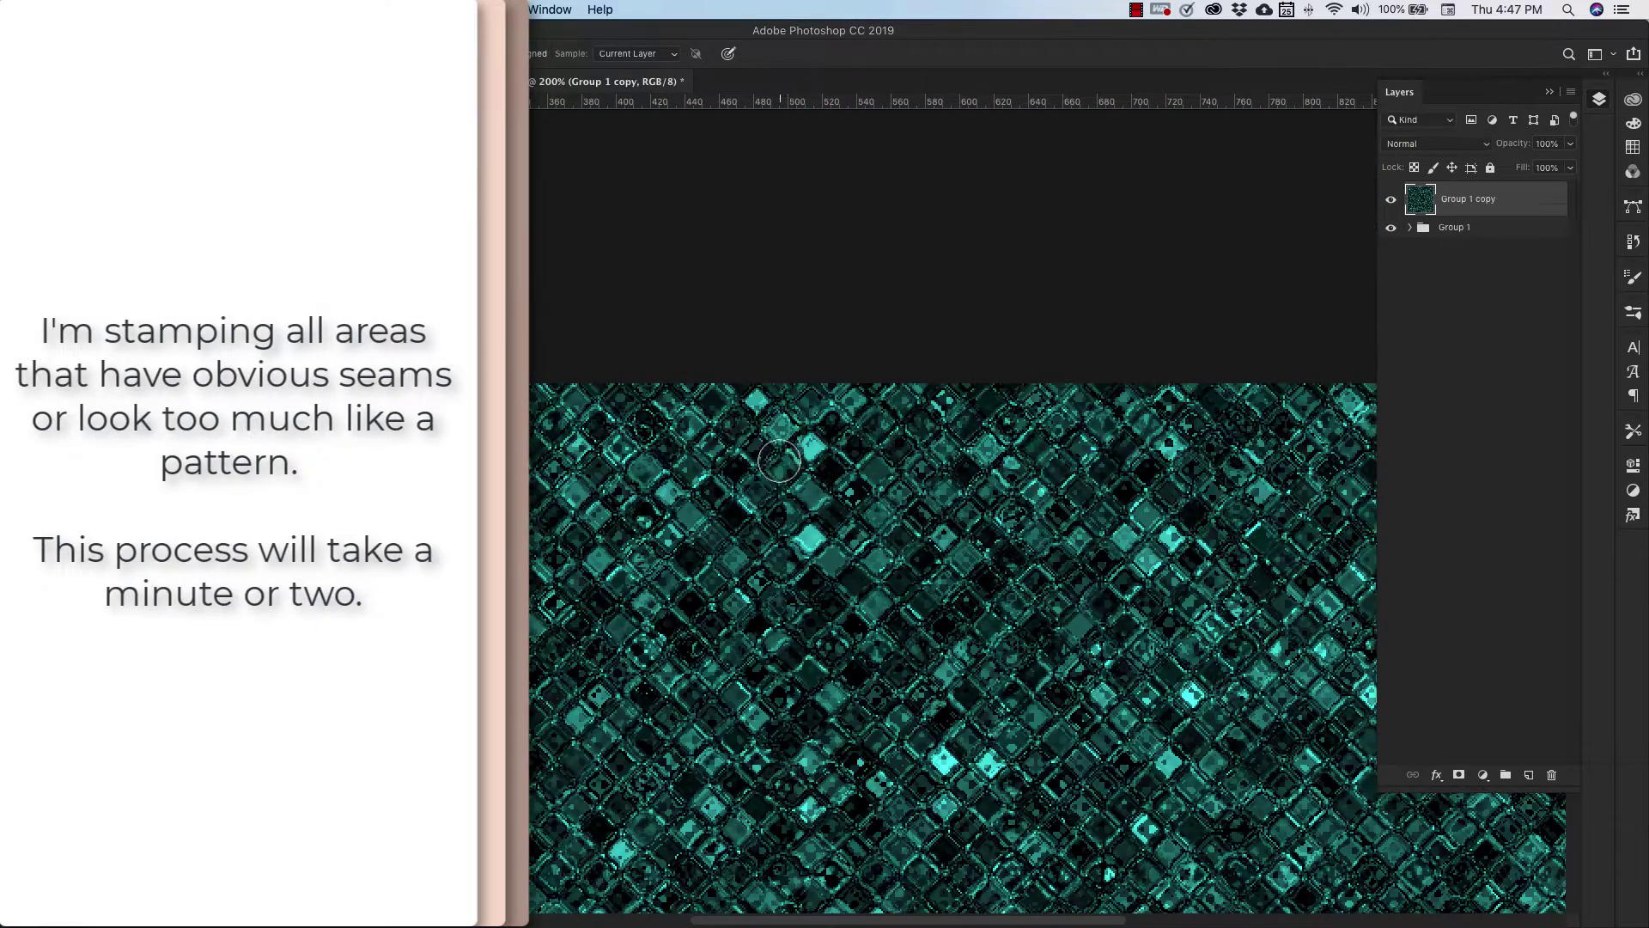
{"action": "scroll", "coordinate": [929, 470], "scroll_direction": "down", "scroll_amount": 5}
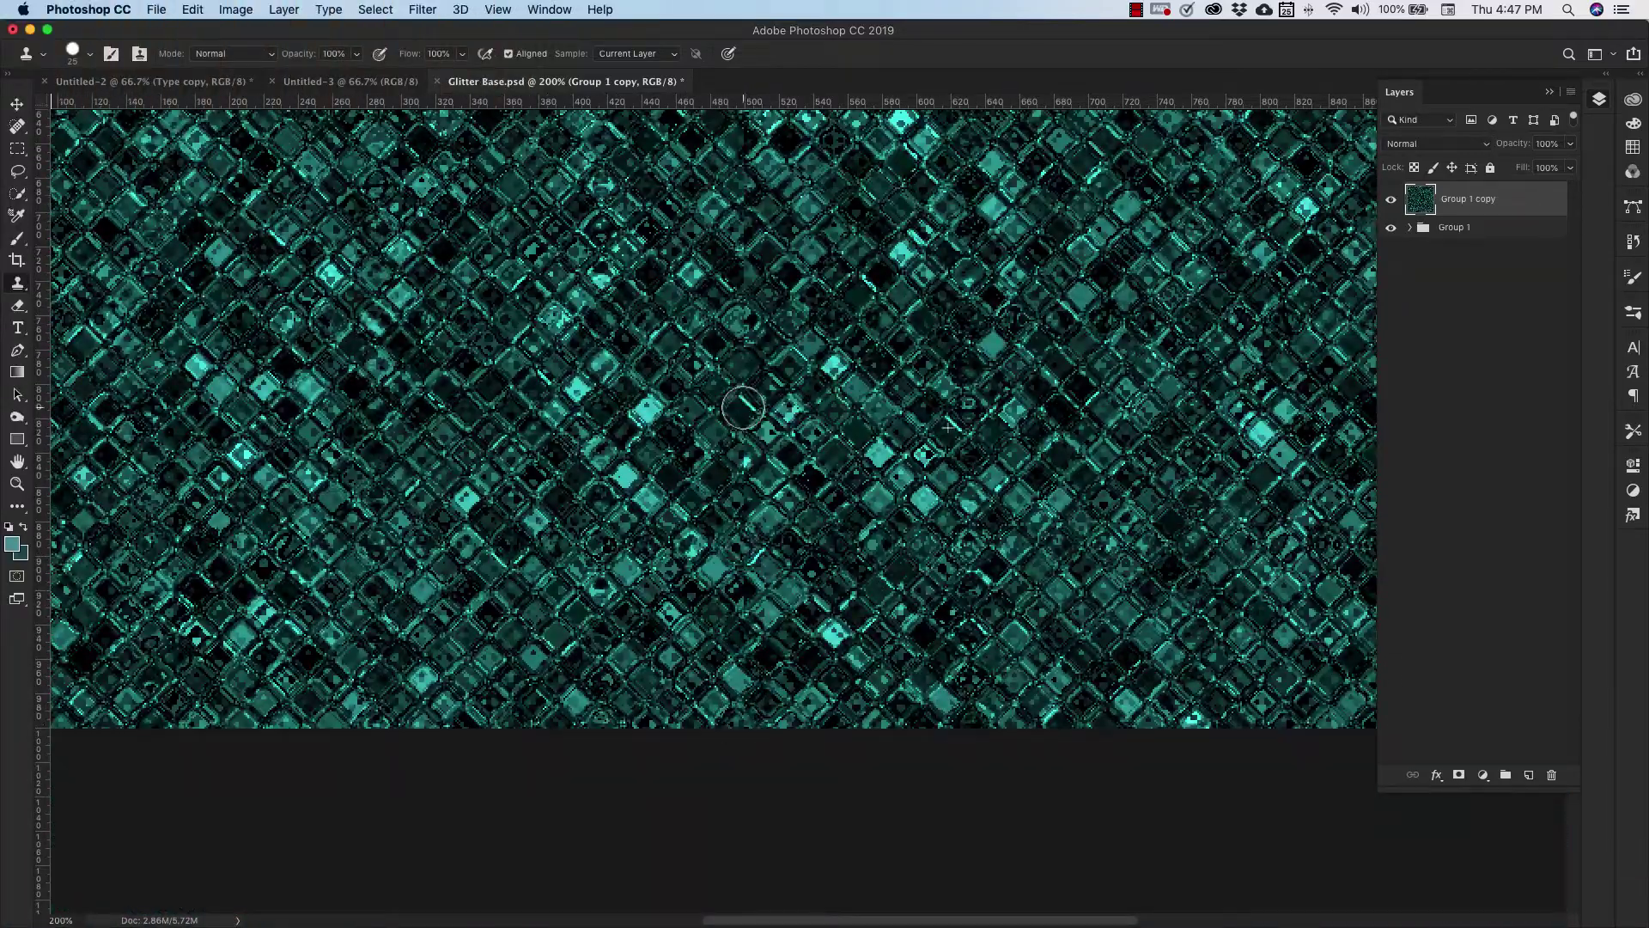
{"action": "scroll", "coordinate": [730, 532], "scroll_direction": "up", "scroll_amount": 5}
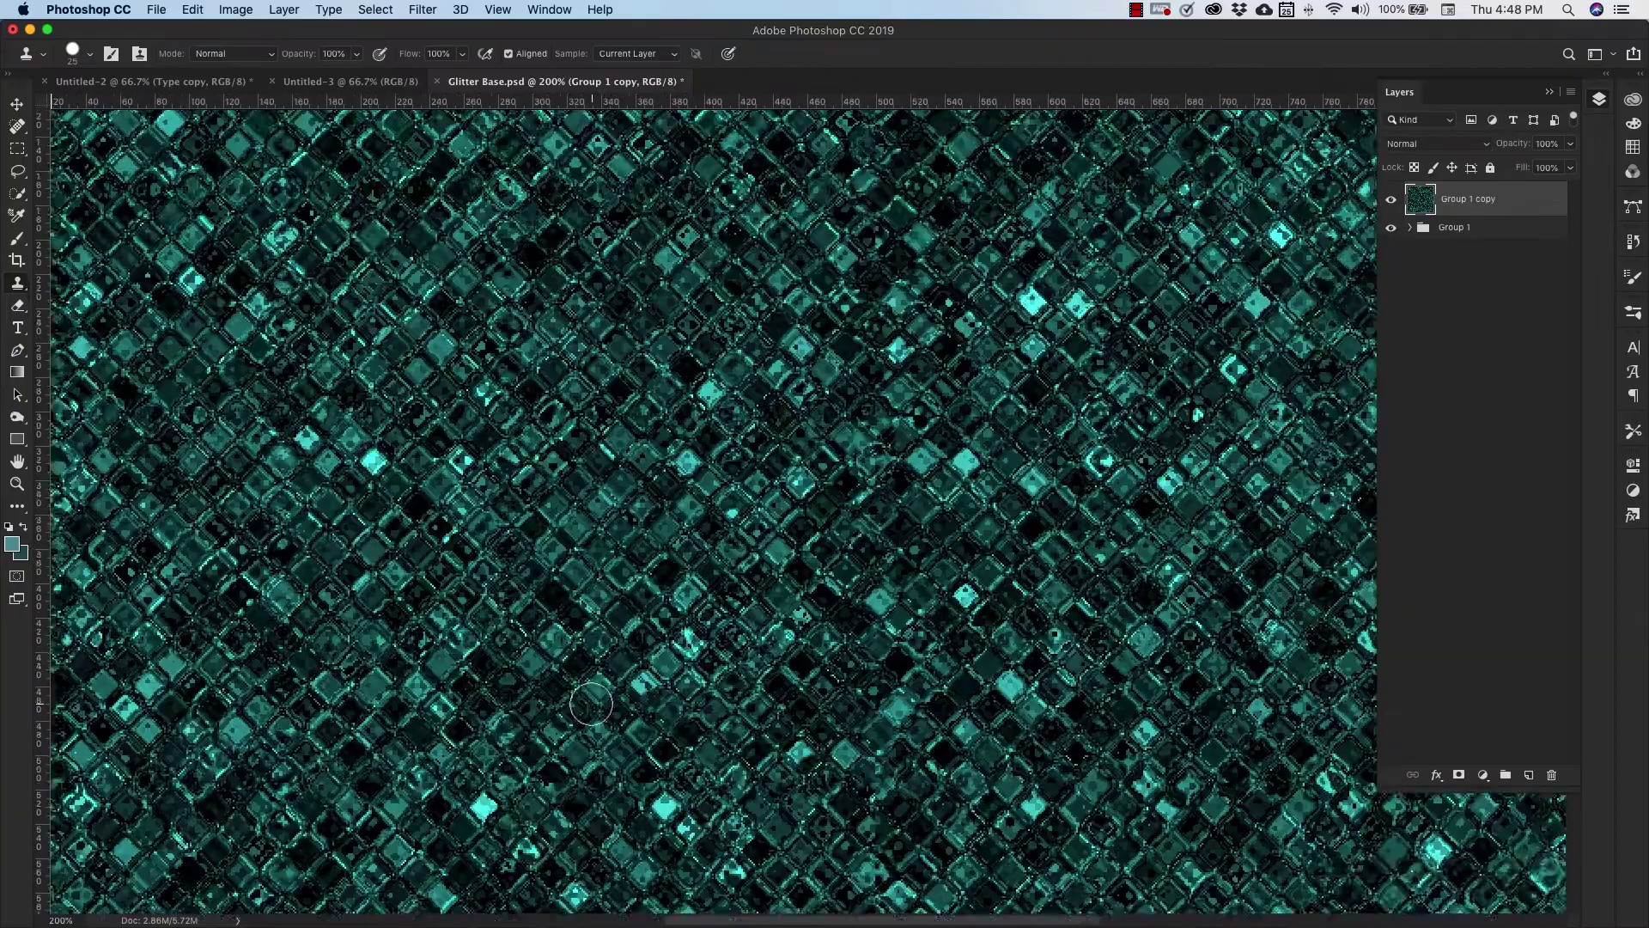
{"action": "key", "text": "z"}
{"action": "left_click", "coordinate": [591, 696]}
{"action": "key", "text": "s"}
{"action": "scroll", "coordinate": [652, 756], "scroll_direction": "left", "scroll_amount": 10}
{"action": "key", "text": "super+1"}
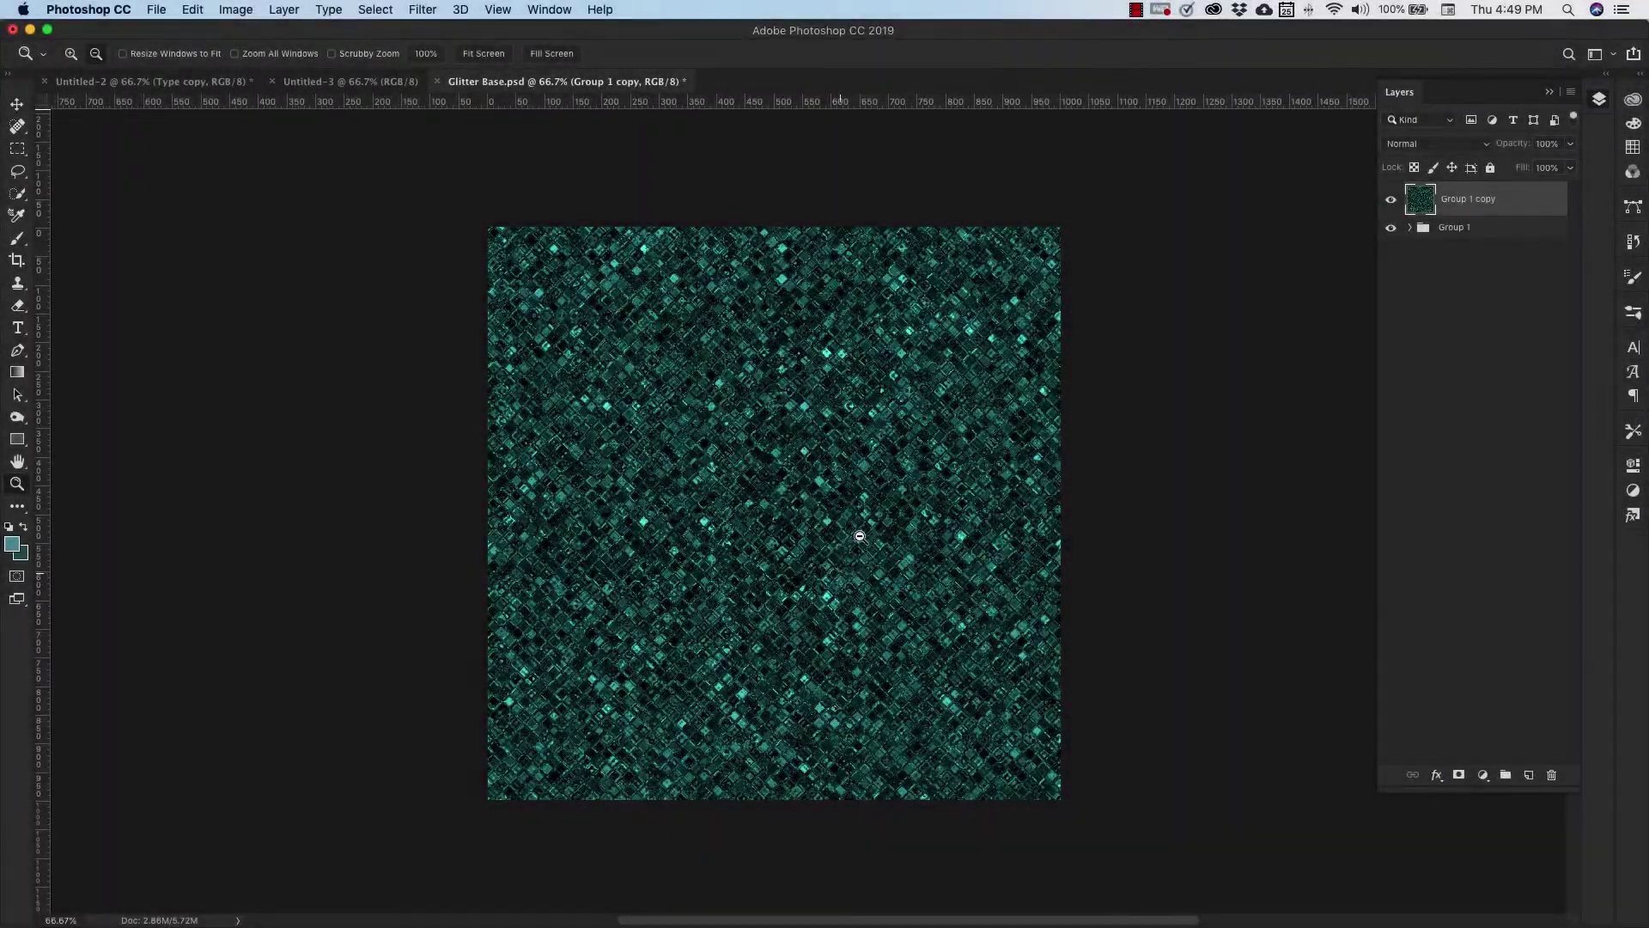
Define the teal glass texture as a new pattern named 'Glitter Tile'
{"action": "left_click", "coordinate": [192, 10]}
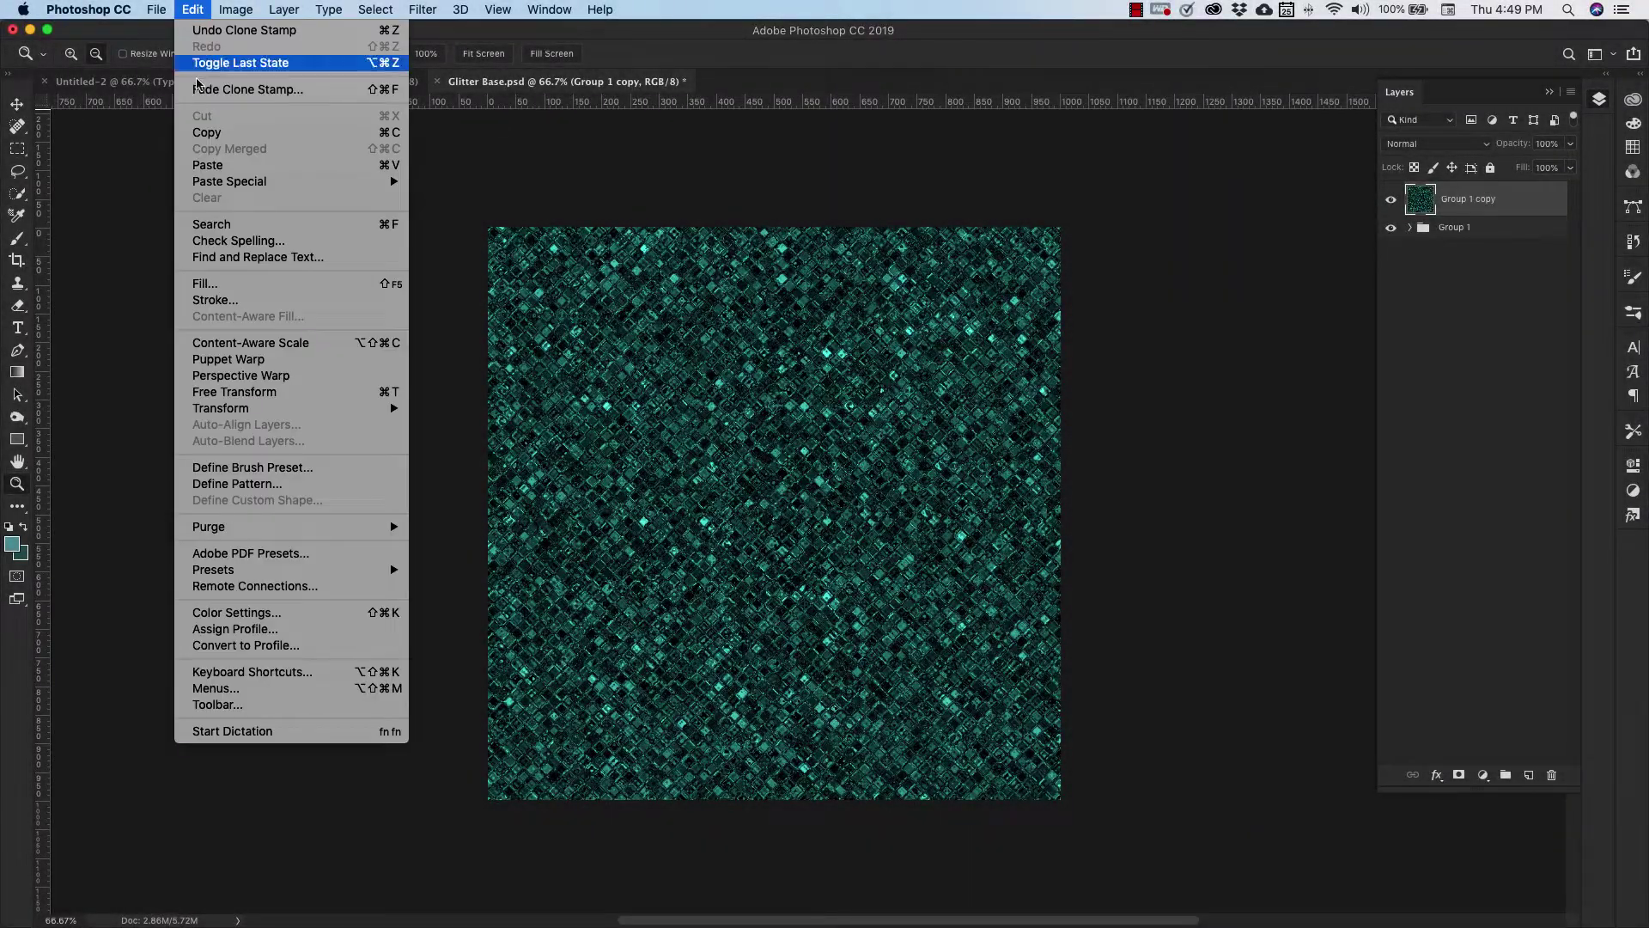
{"action": "left_click", "coordinate": [216, 487]}
{"action": "type", "text": "Glitter Tile"}
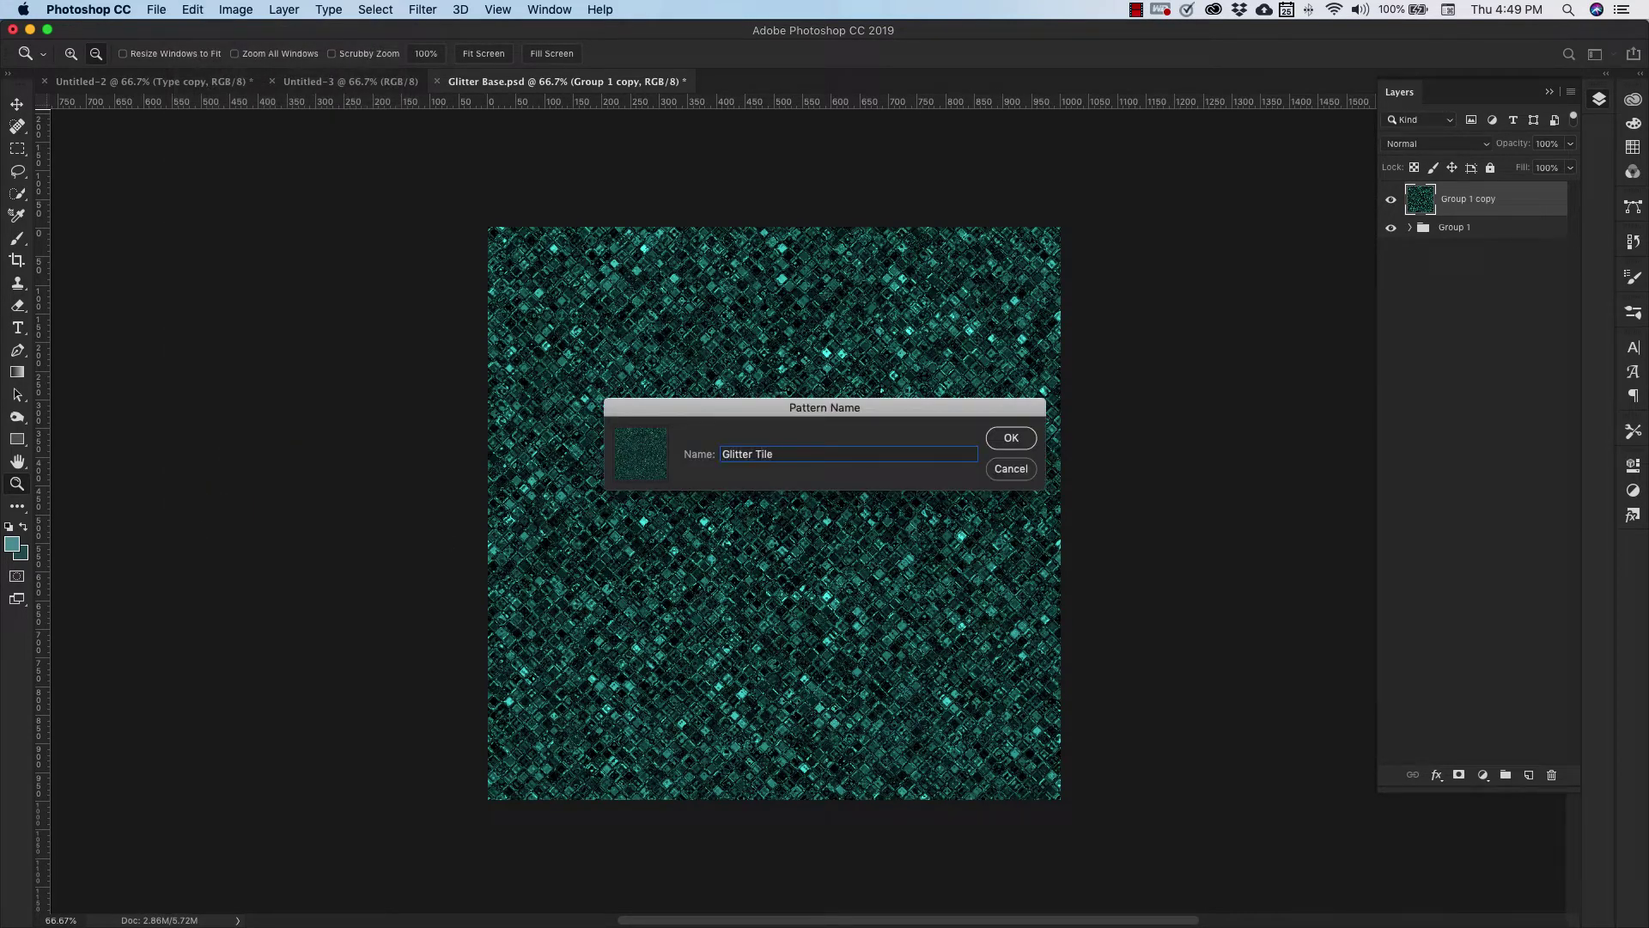
{"action": "left_click", "coordinate": [1023, 440]}
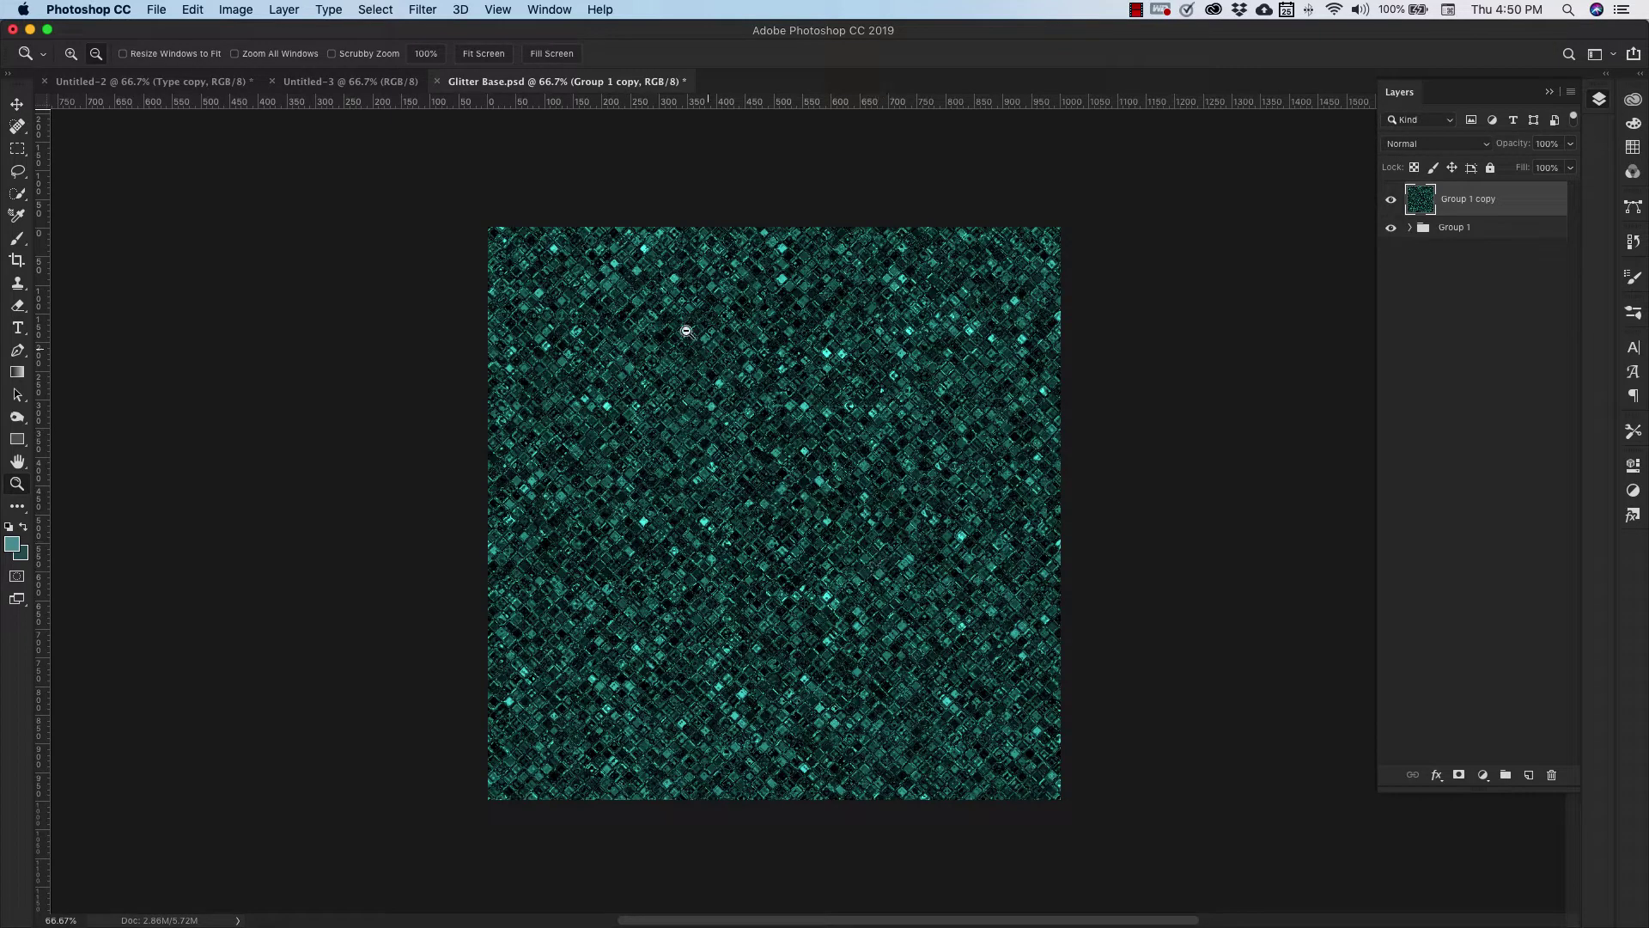
Create a new 1500 by 1500 pixel document
{"action": "left_click", "coordinate": [157, 11]}
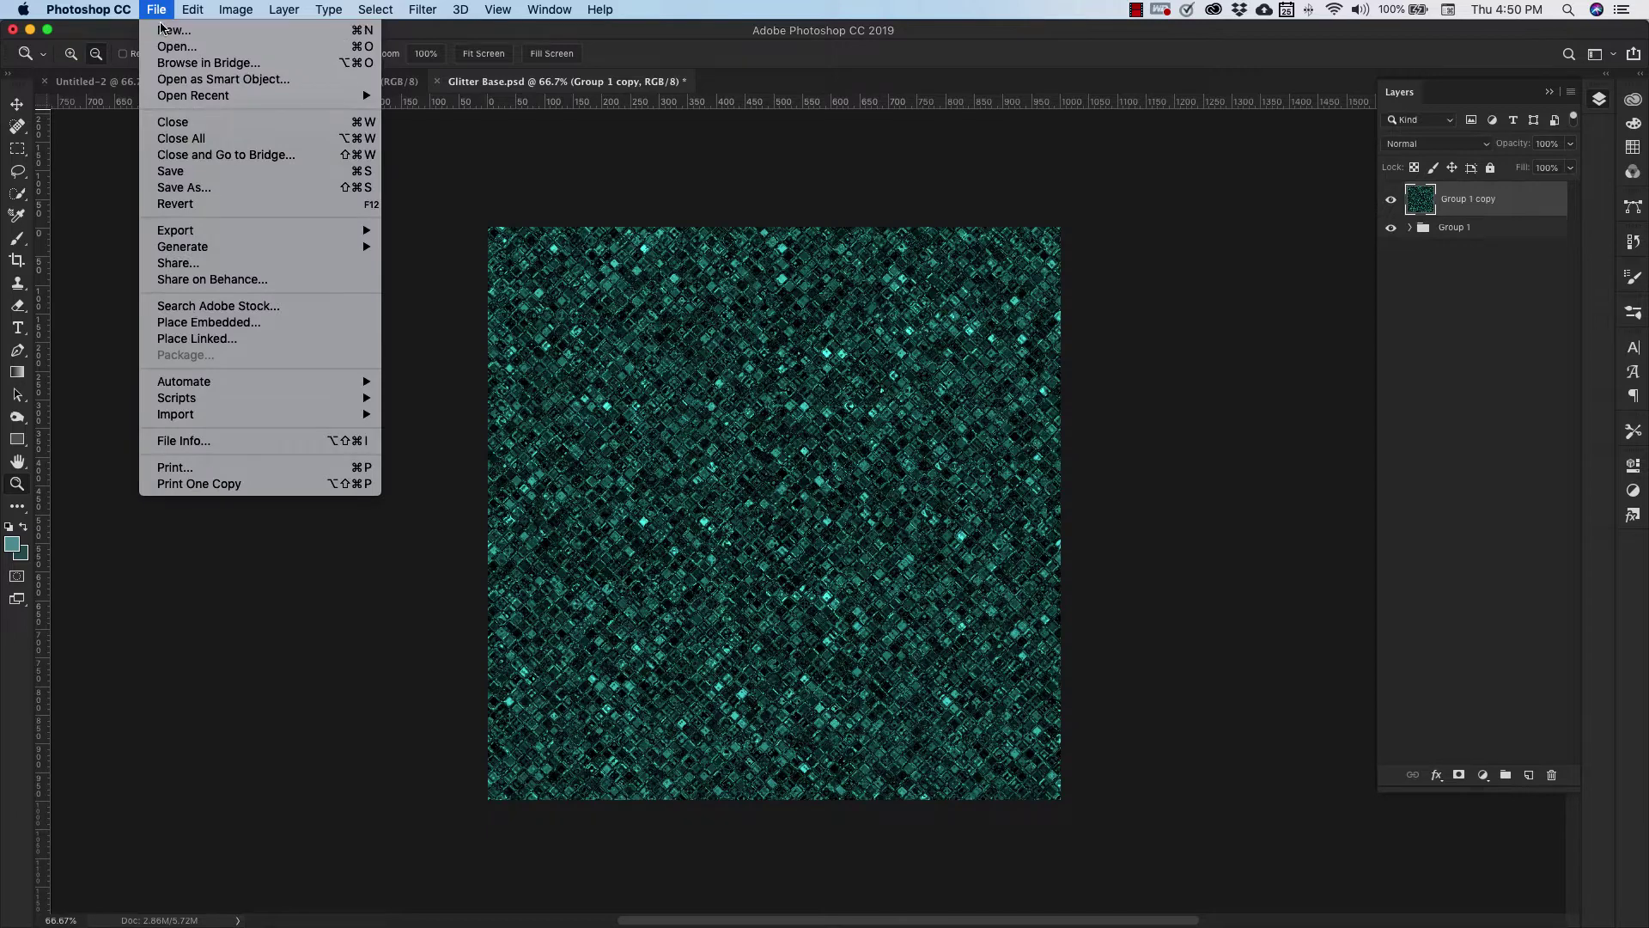
{"action": "left_click", "coordinate": [167, 27]}
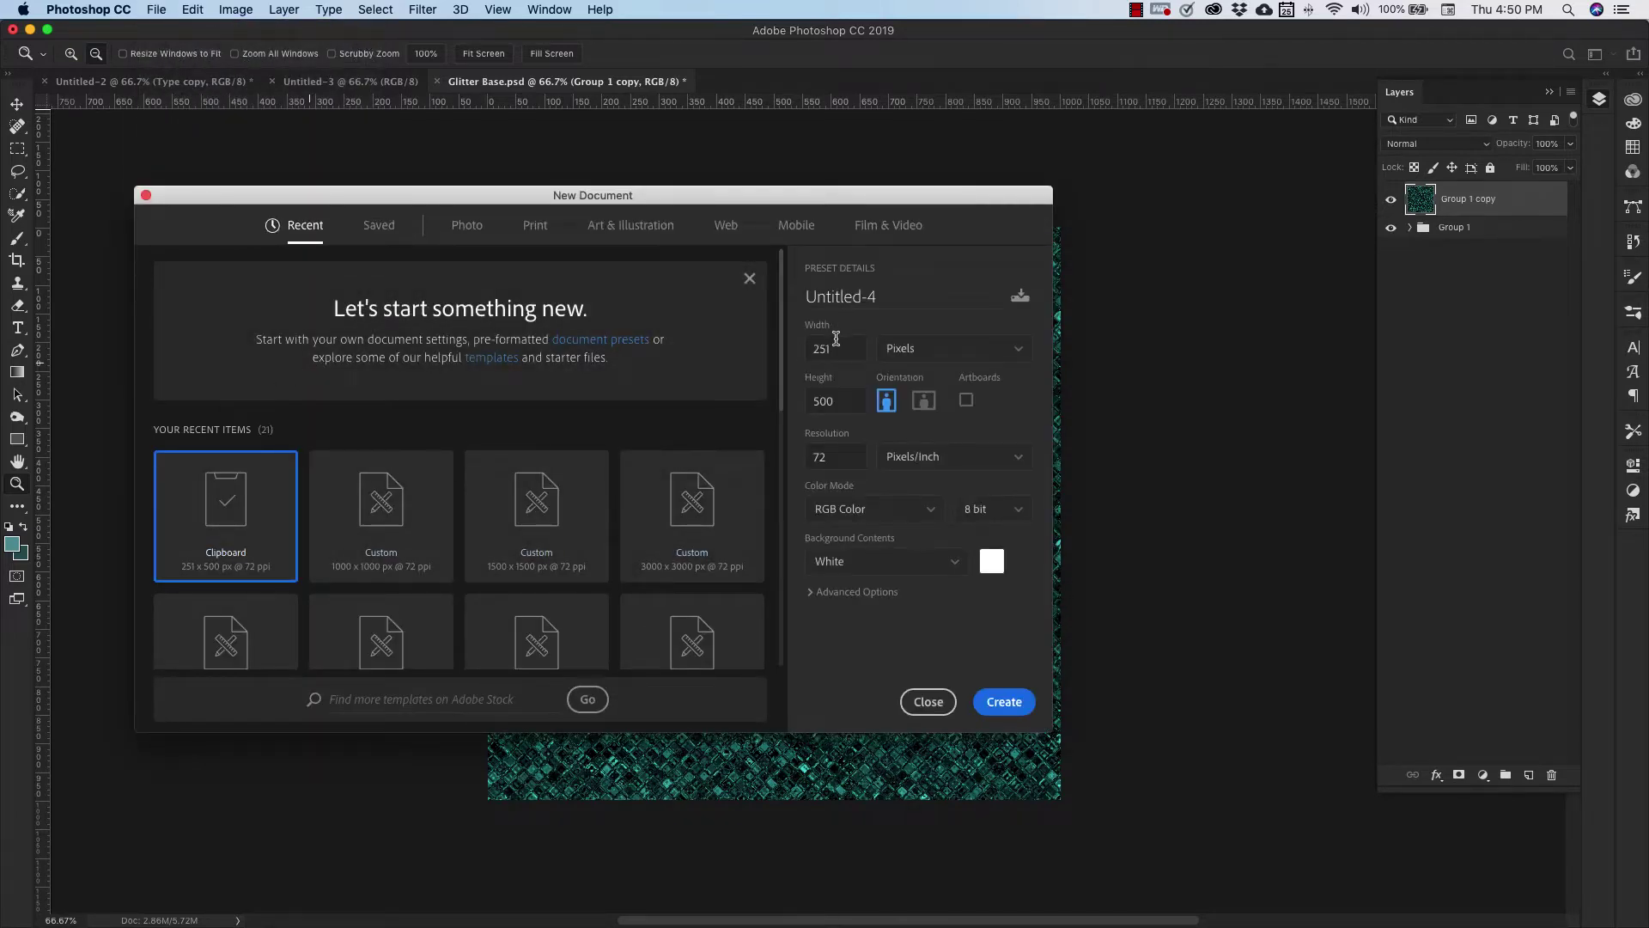
{"action": "left_click", "coordinate": [835, 342]}
{"action": "type", "text": "1500"}
{"action": "key", "text": "Tab"}
{"action": "type", "text": "1"}
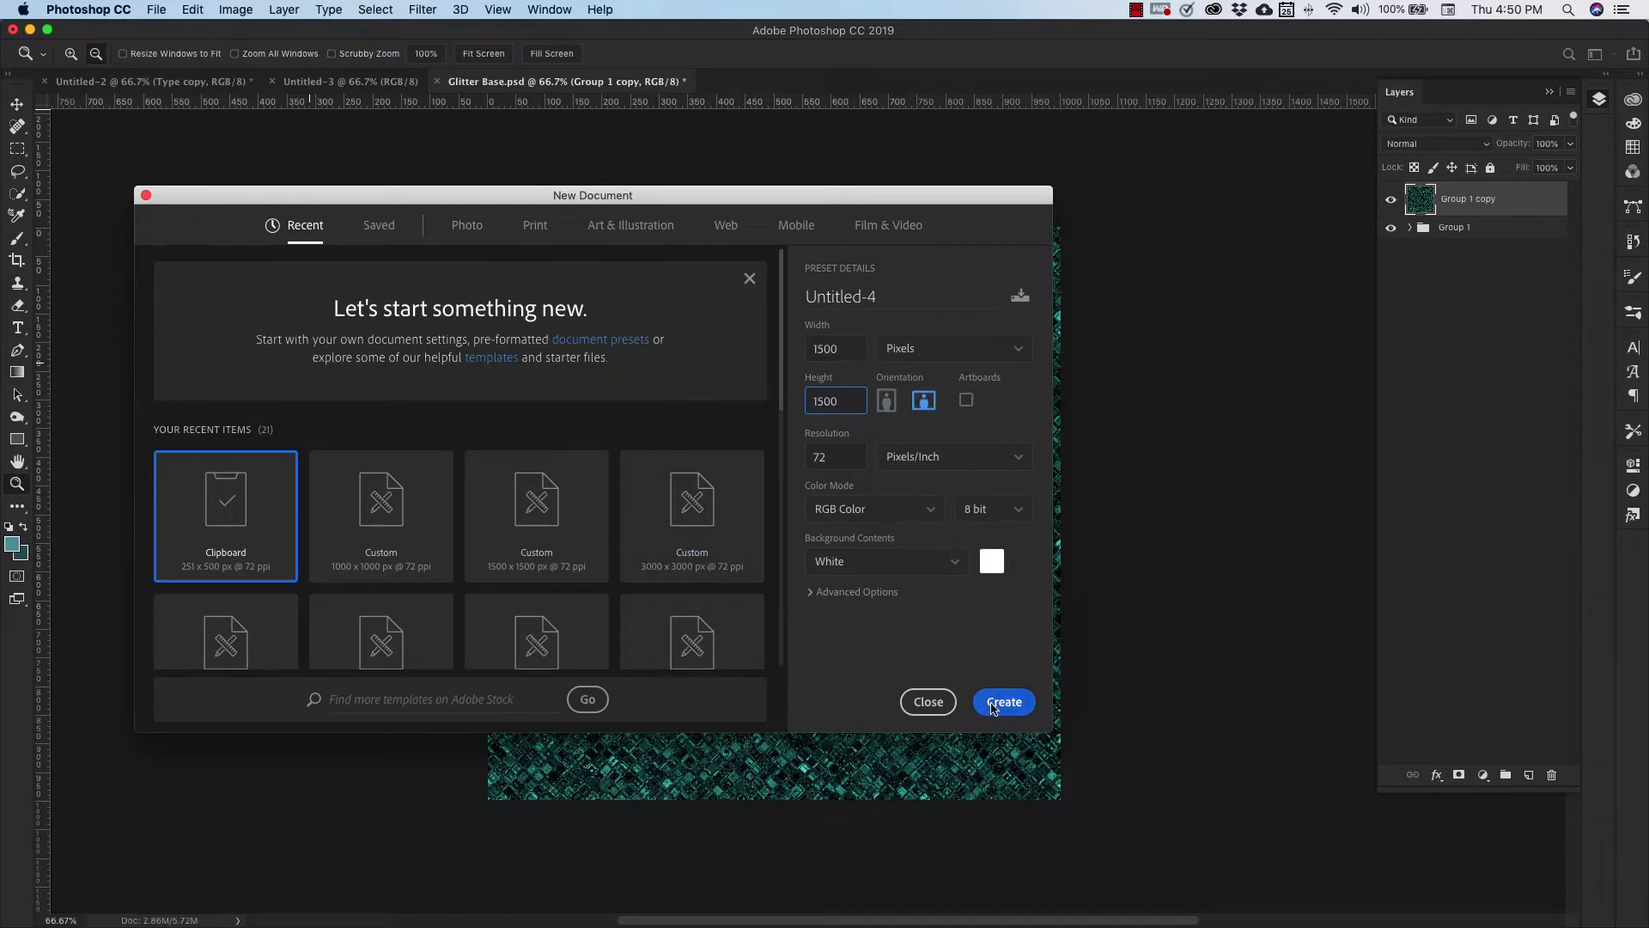
{"action": "left_click", "coordinate": [995, 706]}
Set the background colour to #255155 and the foreground colour to teal #52949e
{"action": "left_click", "coordinate": [20, 556]}
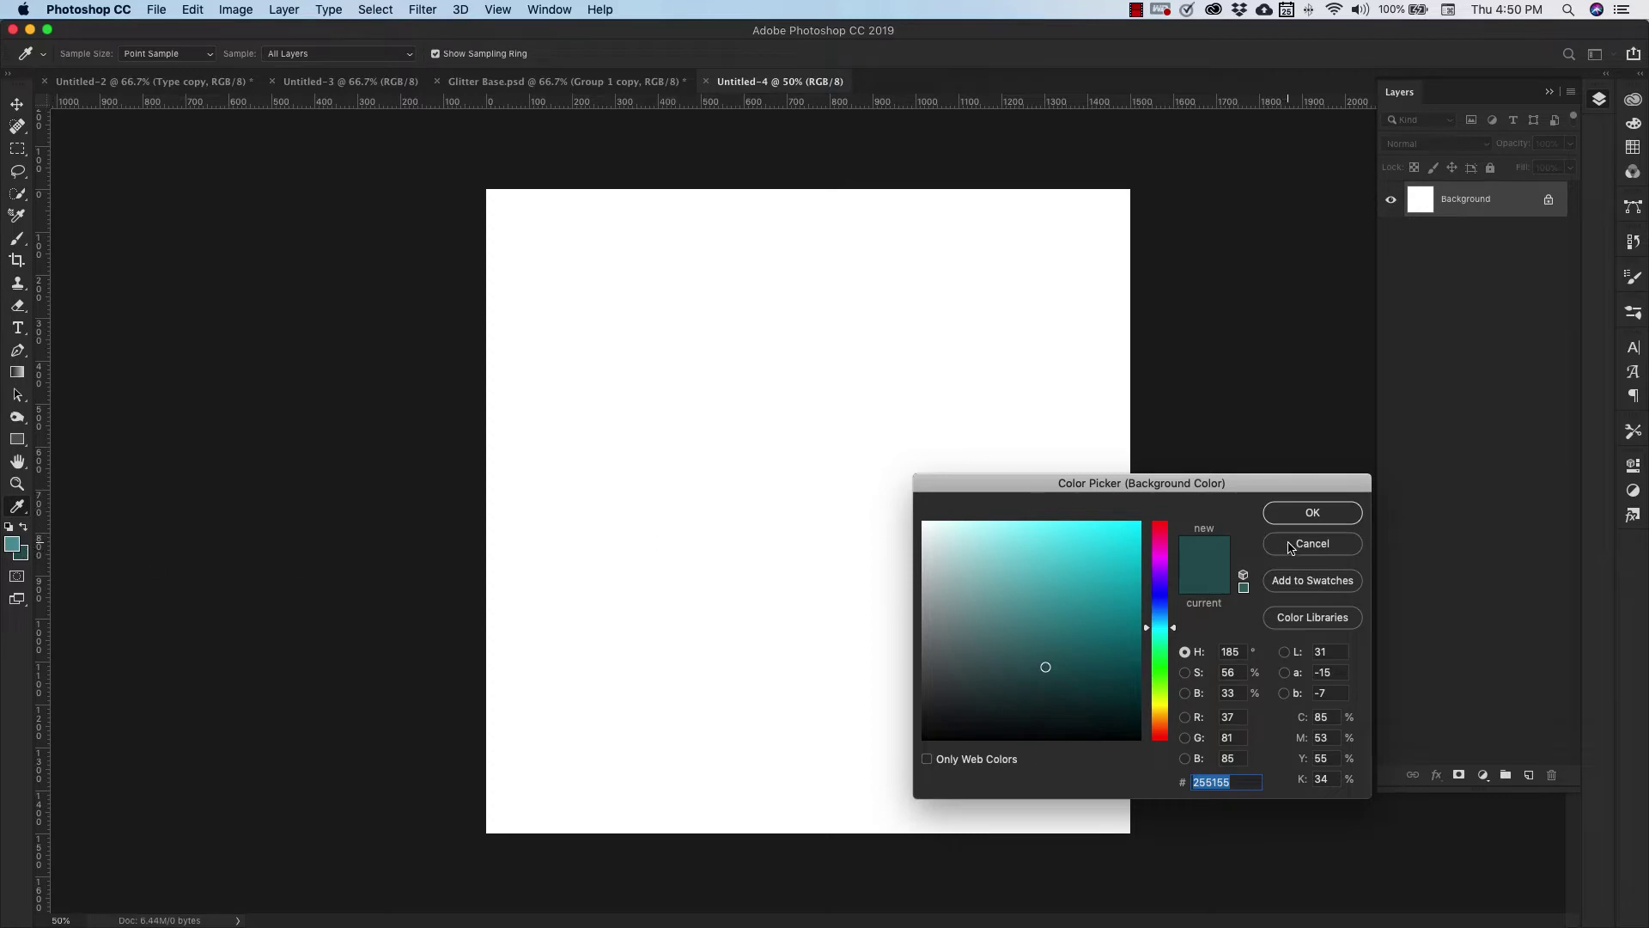
{"action": "key", "text": "Return"}
{"action": "left_click", "coordinate": [13, 543]}
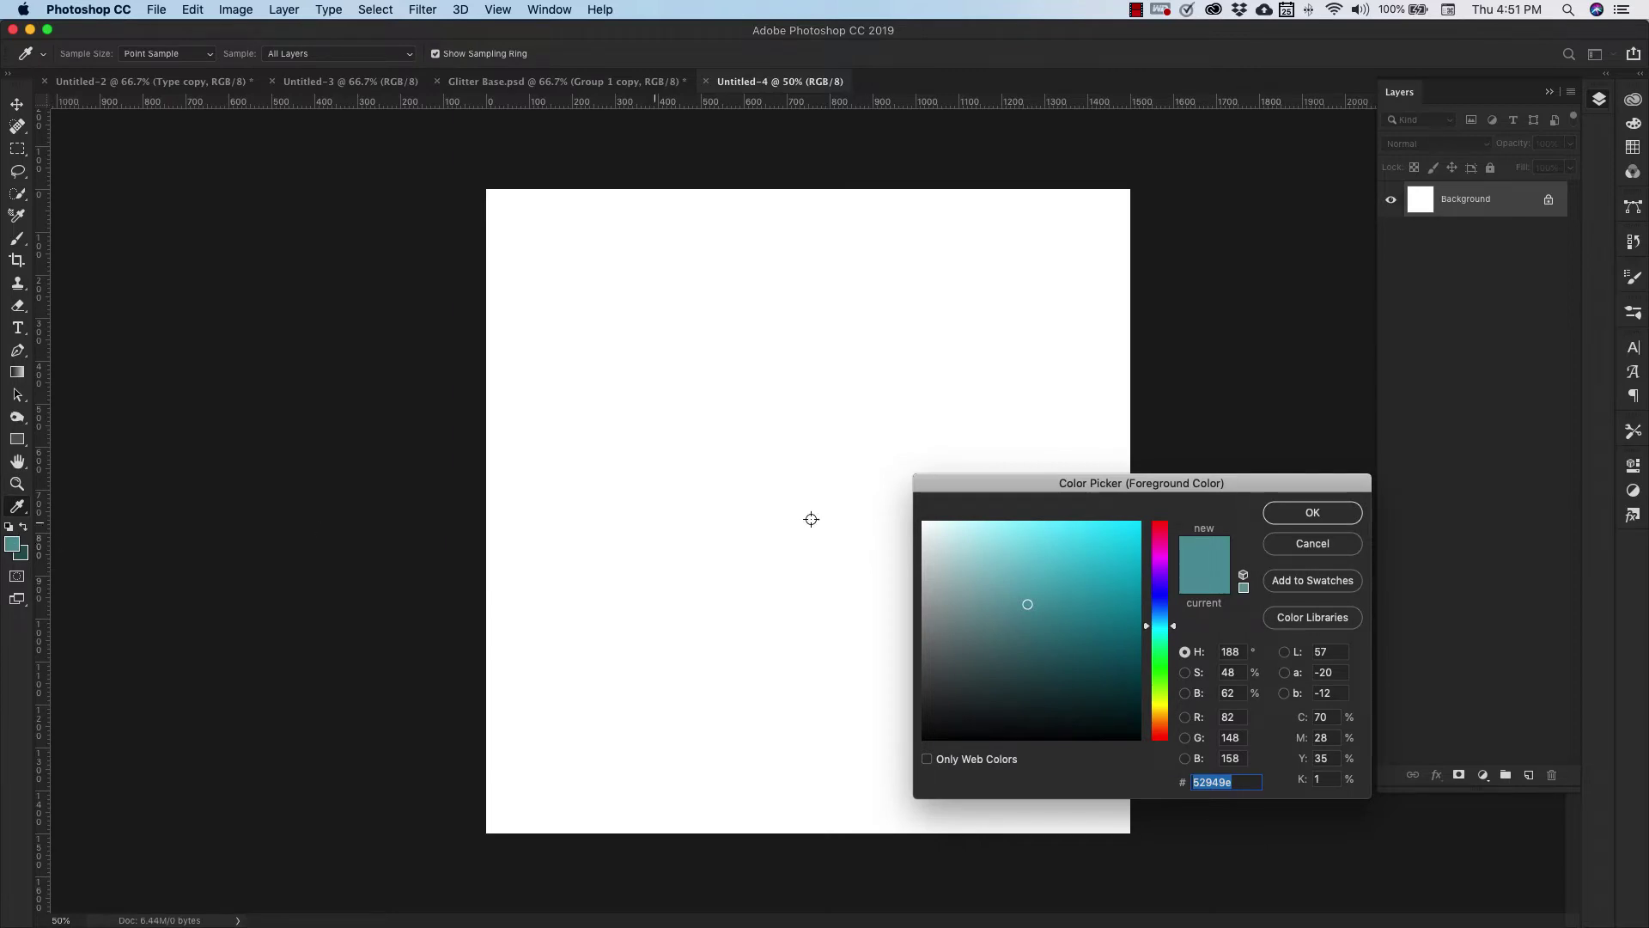
{"action": "left_click", "coordinate": [1300, 518]}
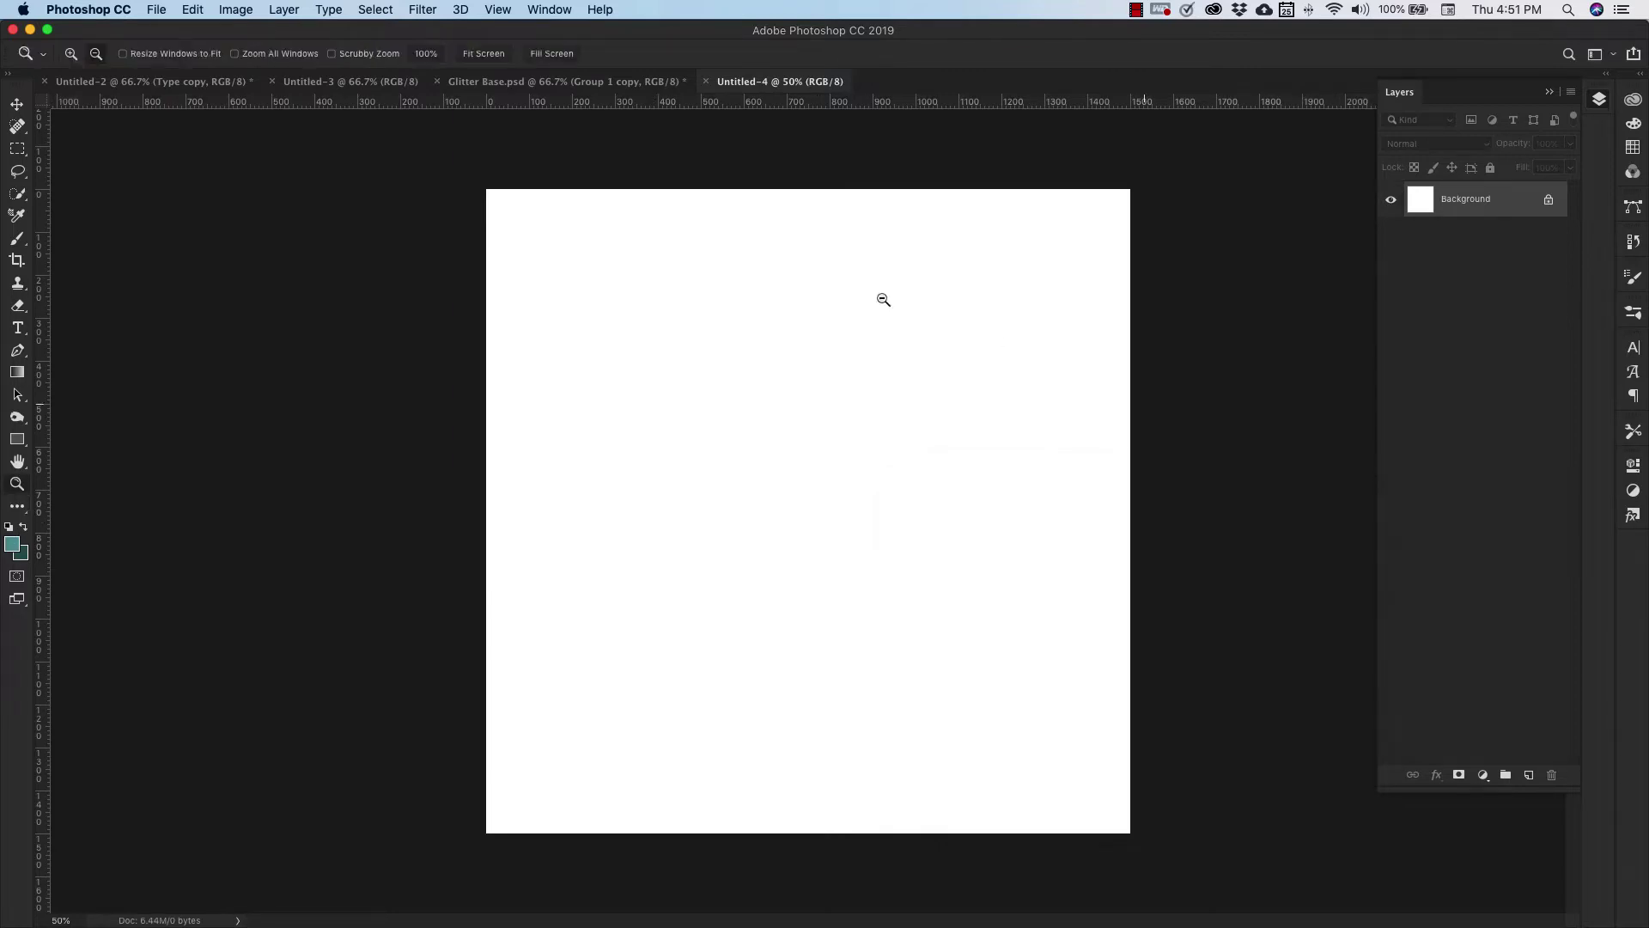
Drag a radial teal gradient from the canvas centre outward across the Background layer
{"action": "left_click", "coordinate": [17, 372]}
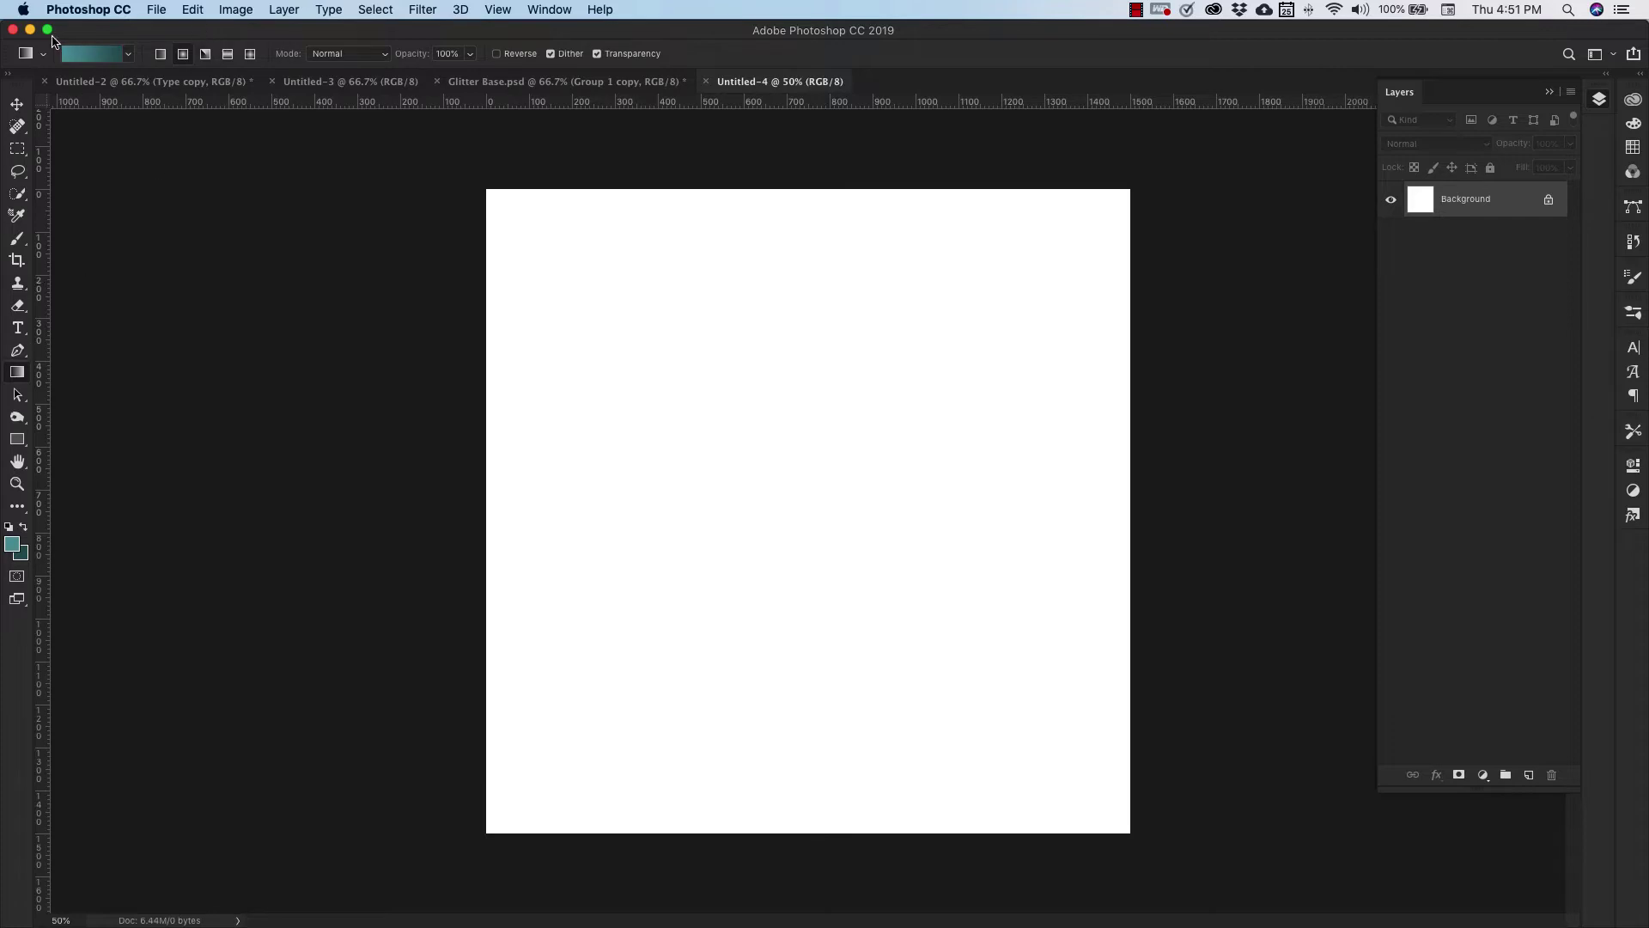
{"action": "left_click", "coordinate": [95, 55]}
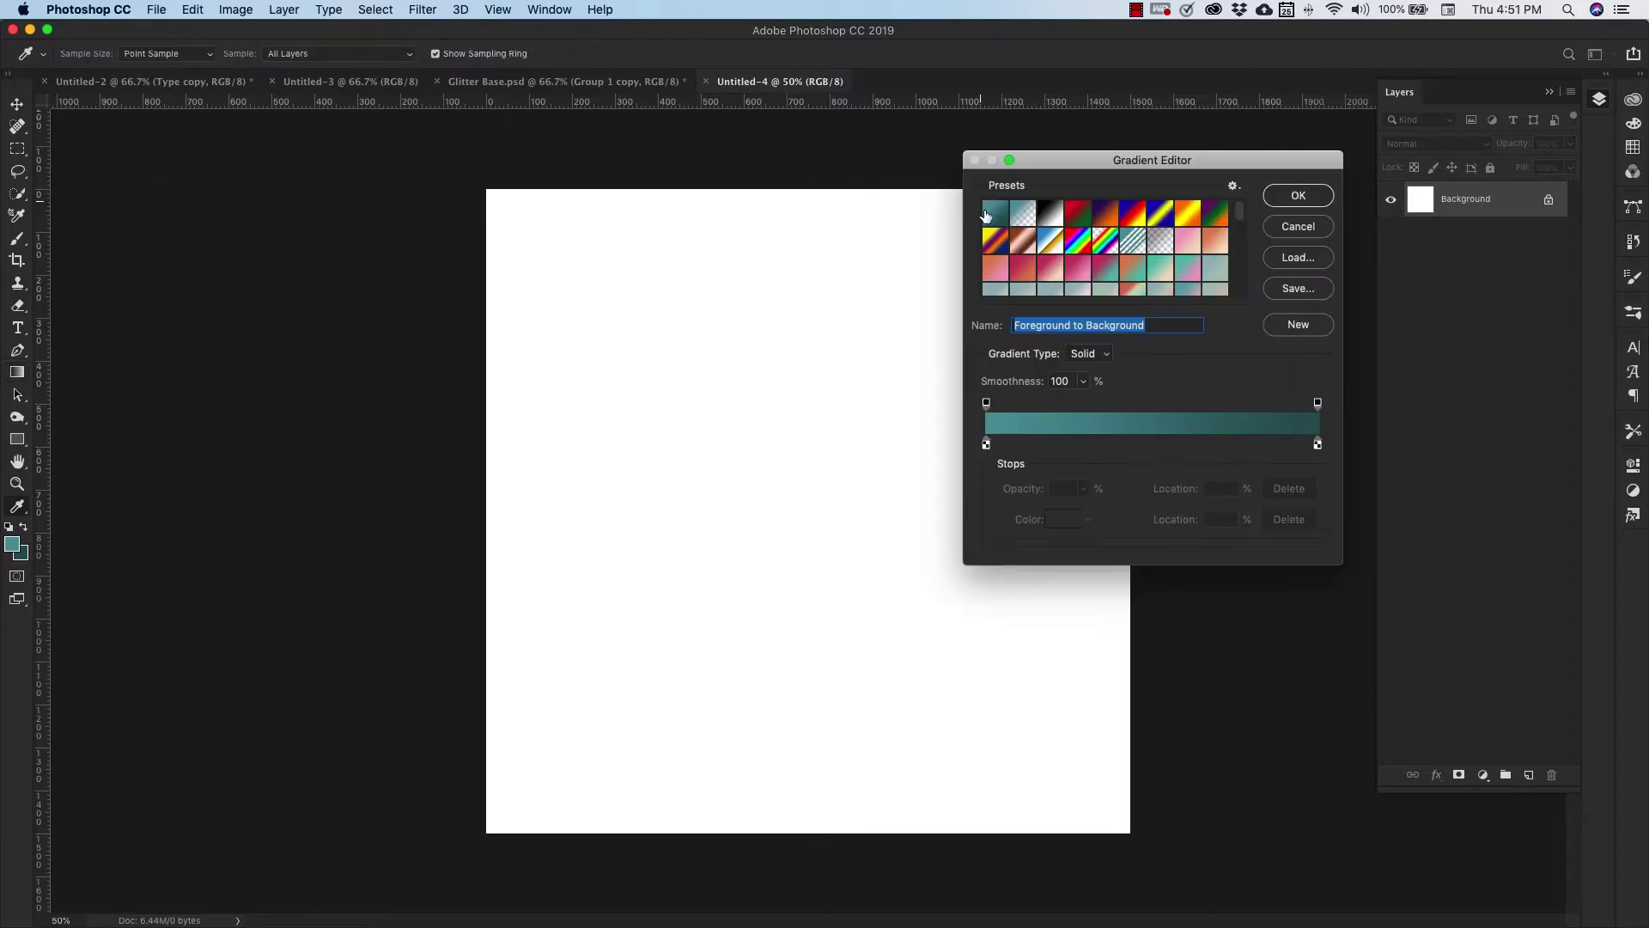
{"action": "left_click", "coordinate": [1301, 228]}
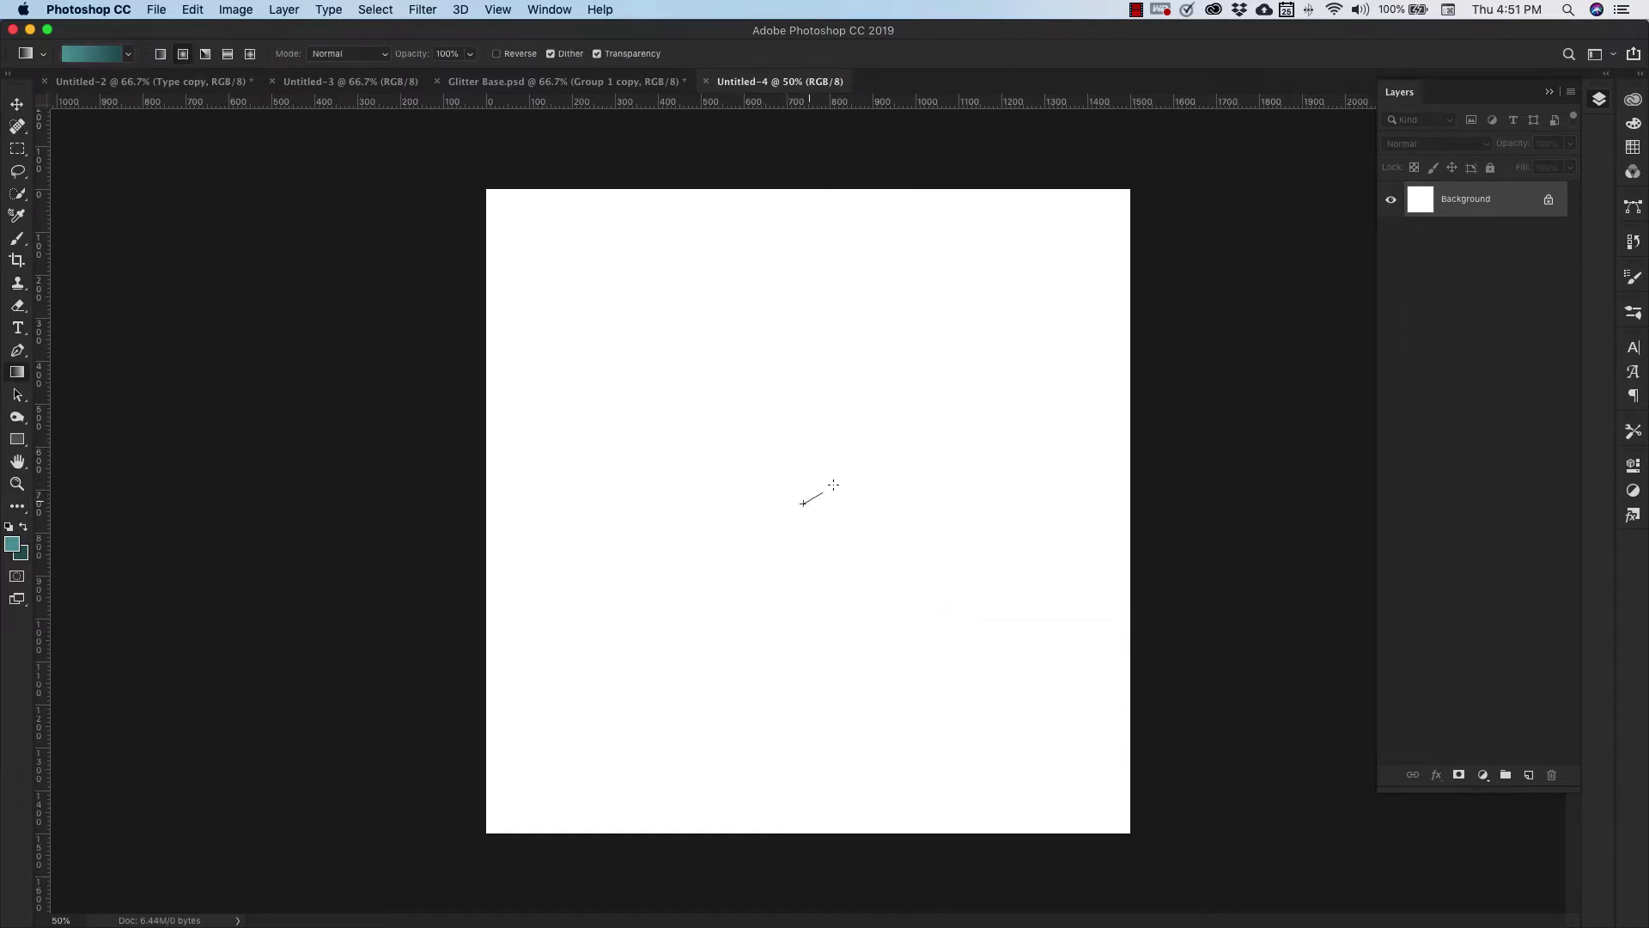
{"action": "left_click_drag", "start_coordinate": [840, 477], "coordinate": [1033, 272]}
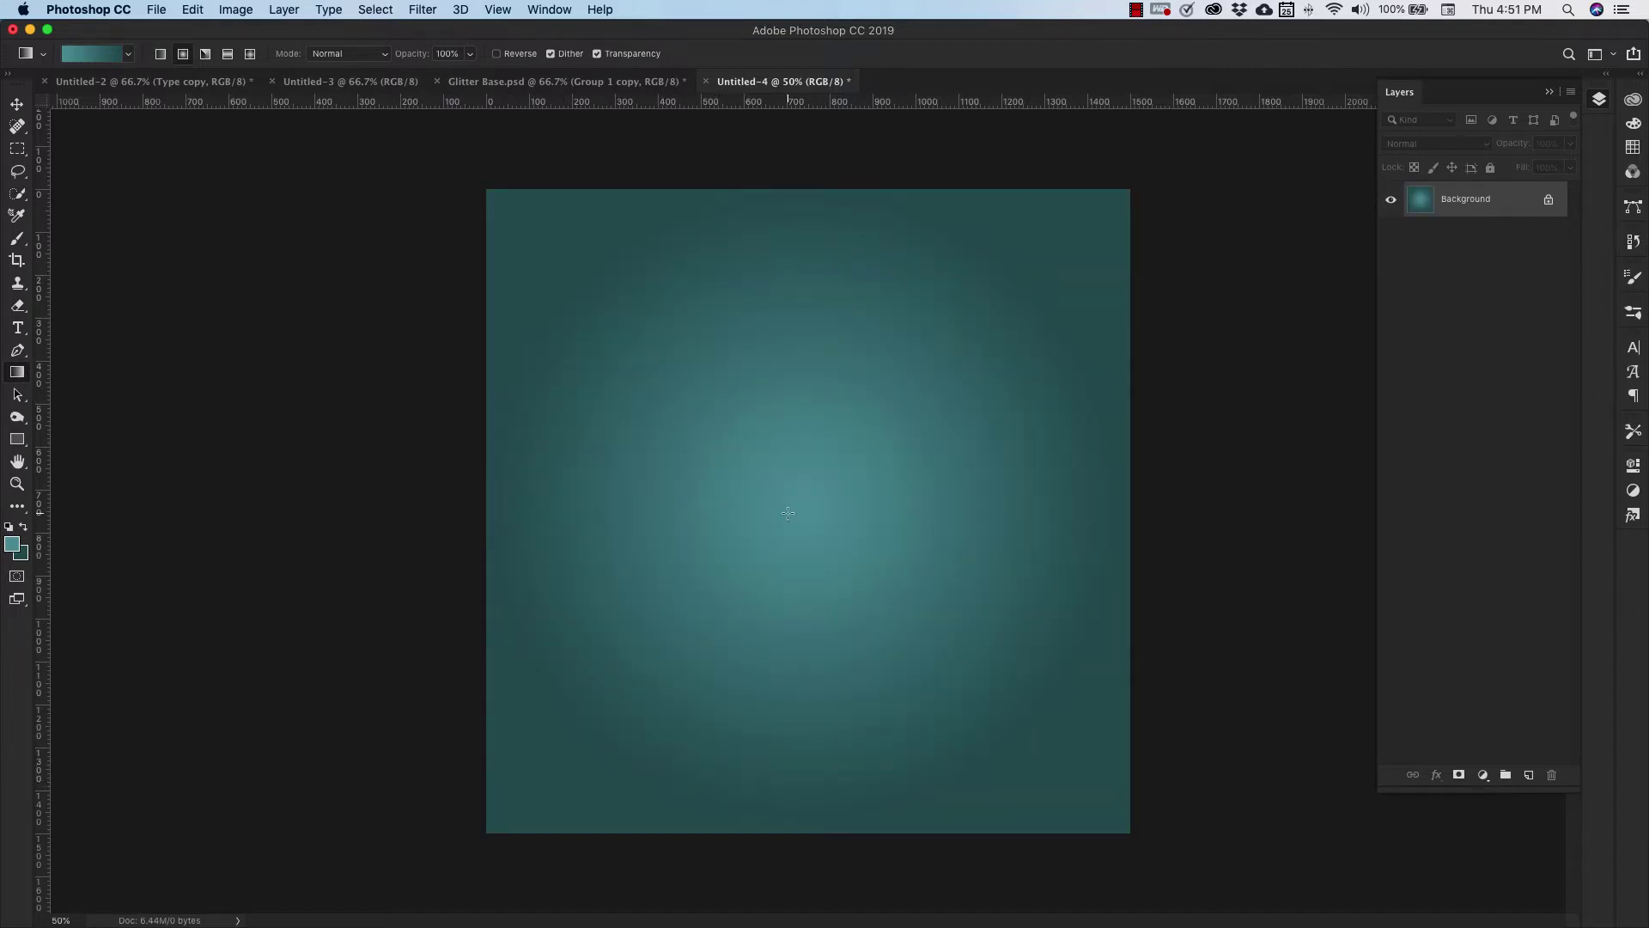
Add the text TYPE and scale it up to span most of the canvas width
{"action": "left_click", "coordinate": [18, 328]}
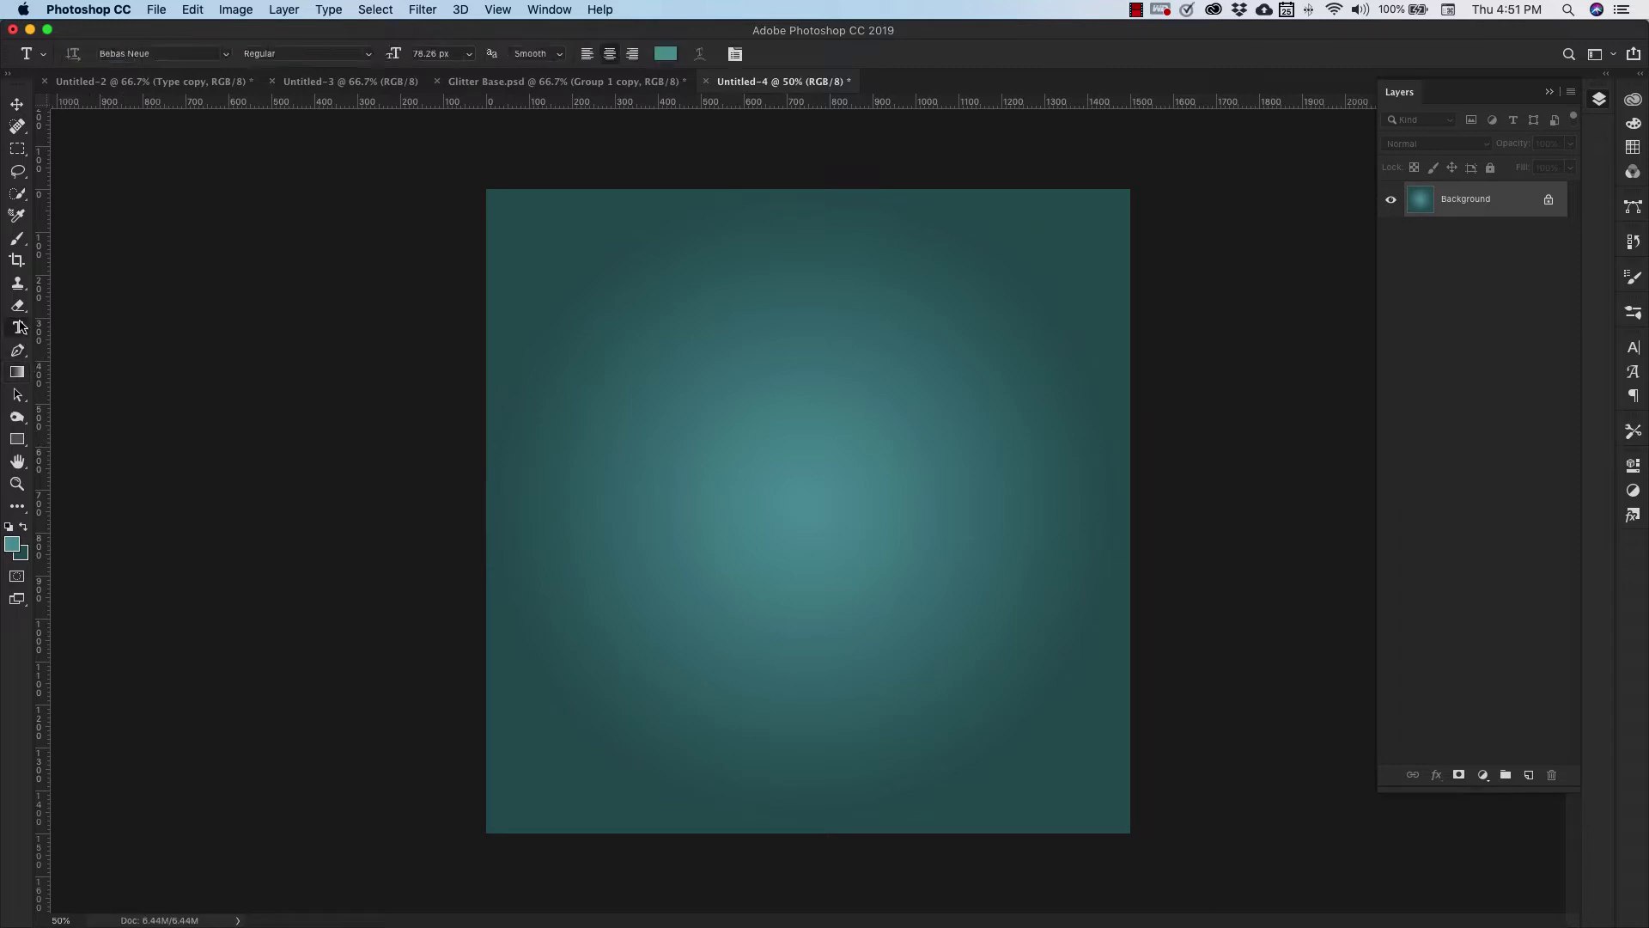
{"action": "left_click", "coordinate": [712, 415]}
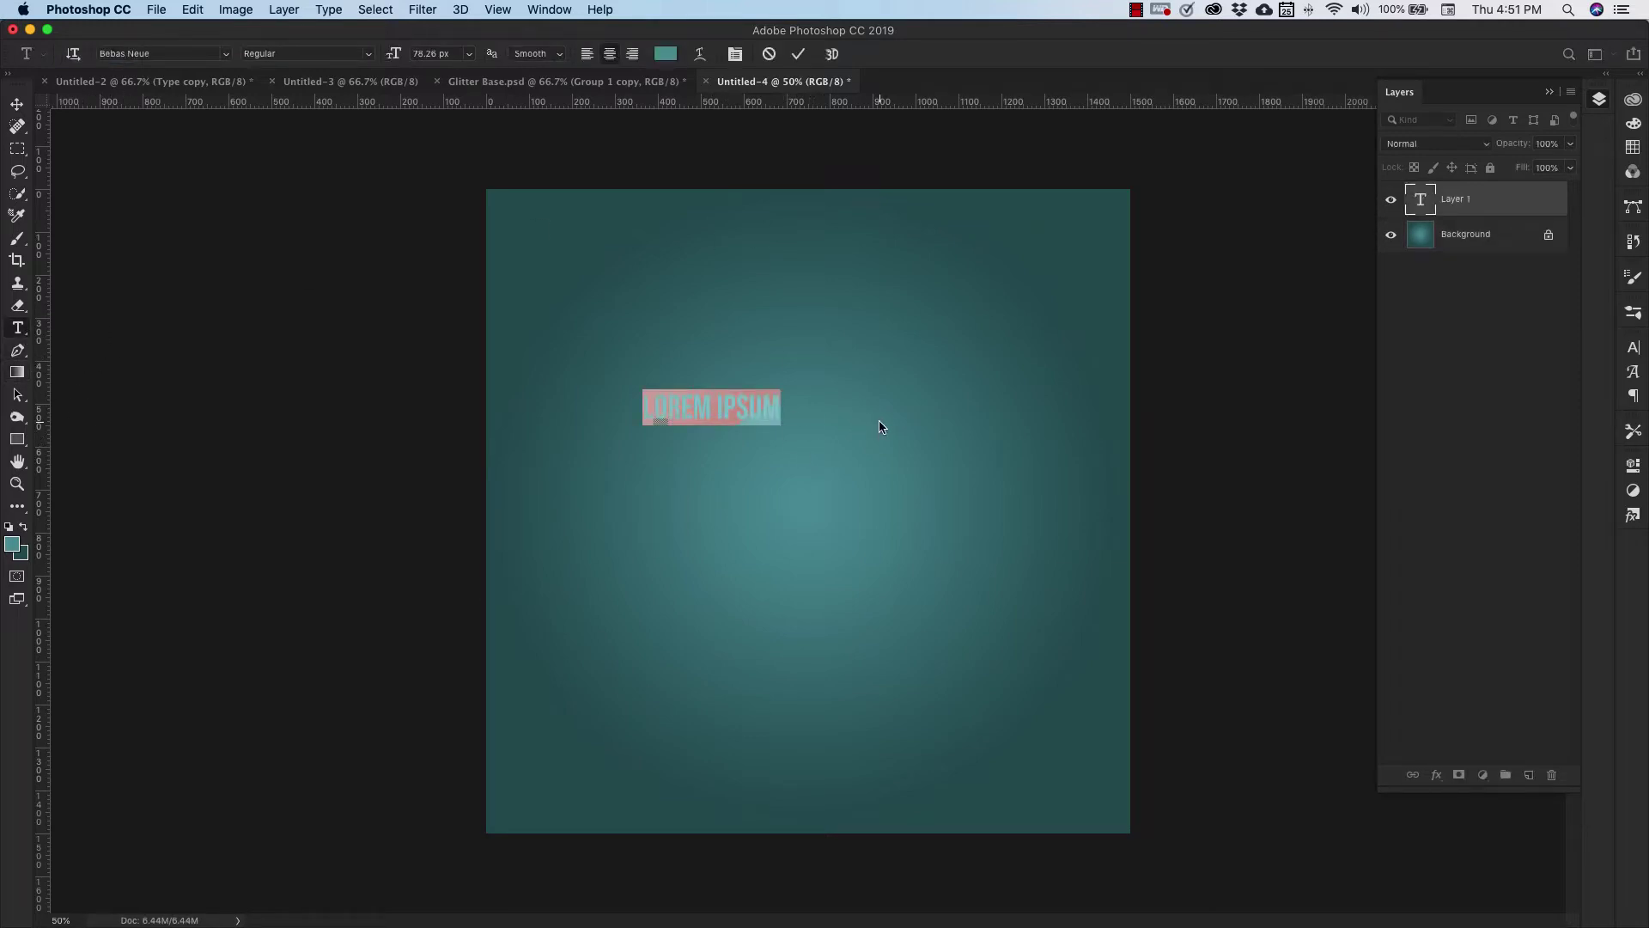
{"action": "type", "text": "Type"}
{"action": "key", "text": "super+Return"}
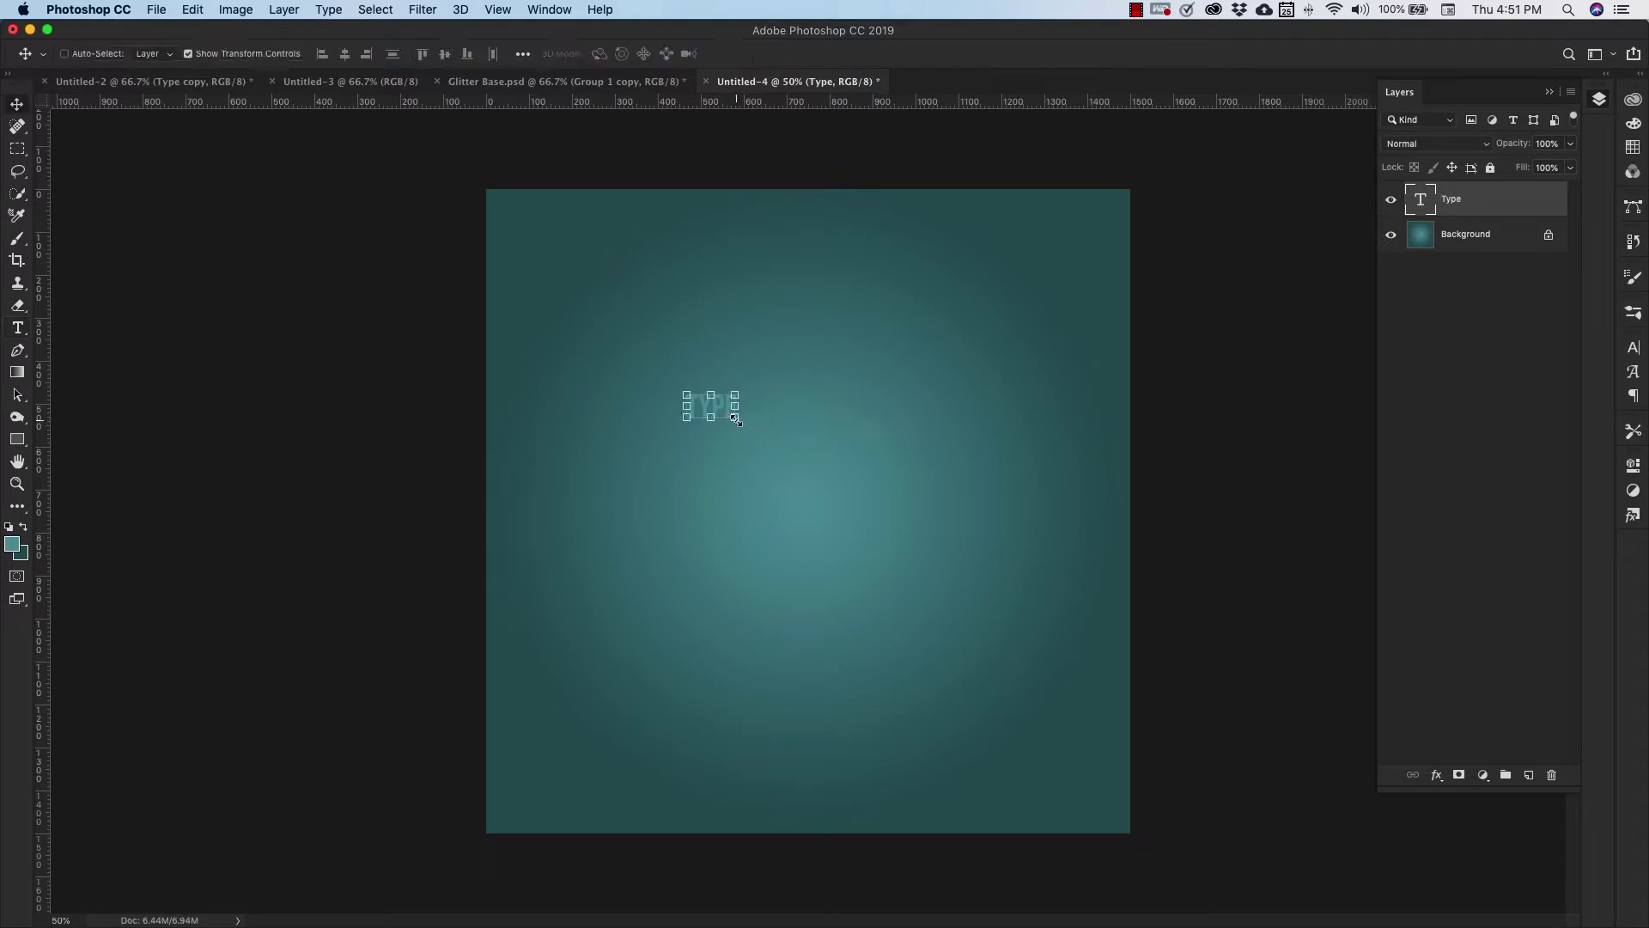
{"action": "left_click_drag", "start_coordinate": [736, 420], "coordinate": [1044, 640]}
{"action": "left_click_drag", "start_coordinate": [686, 389], "coordinate": [708, 434]}
{"action": "key", "text": "Return"}
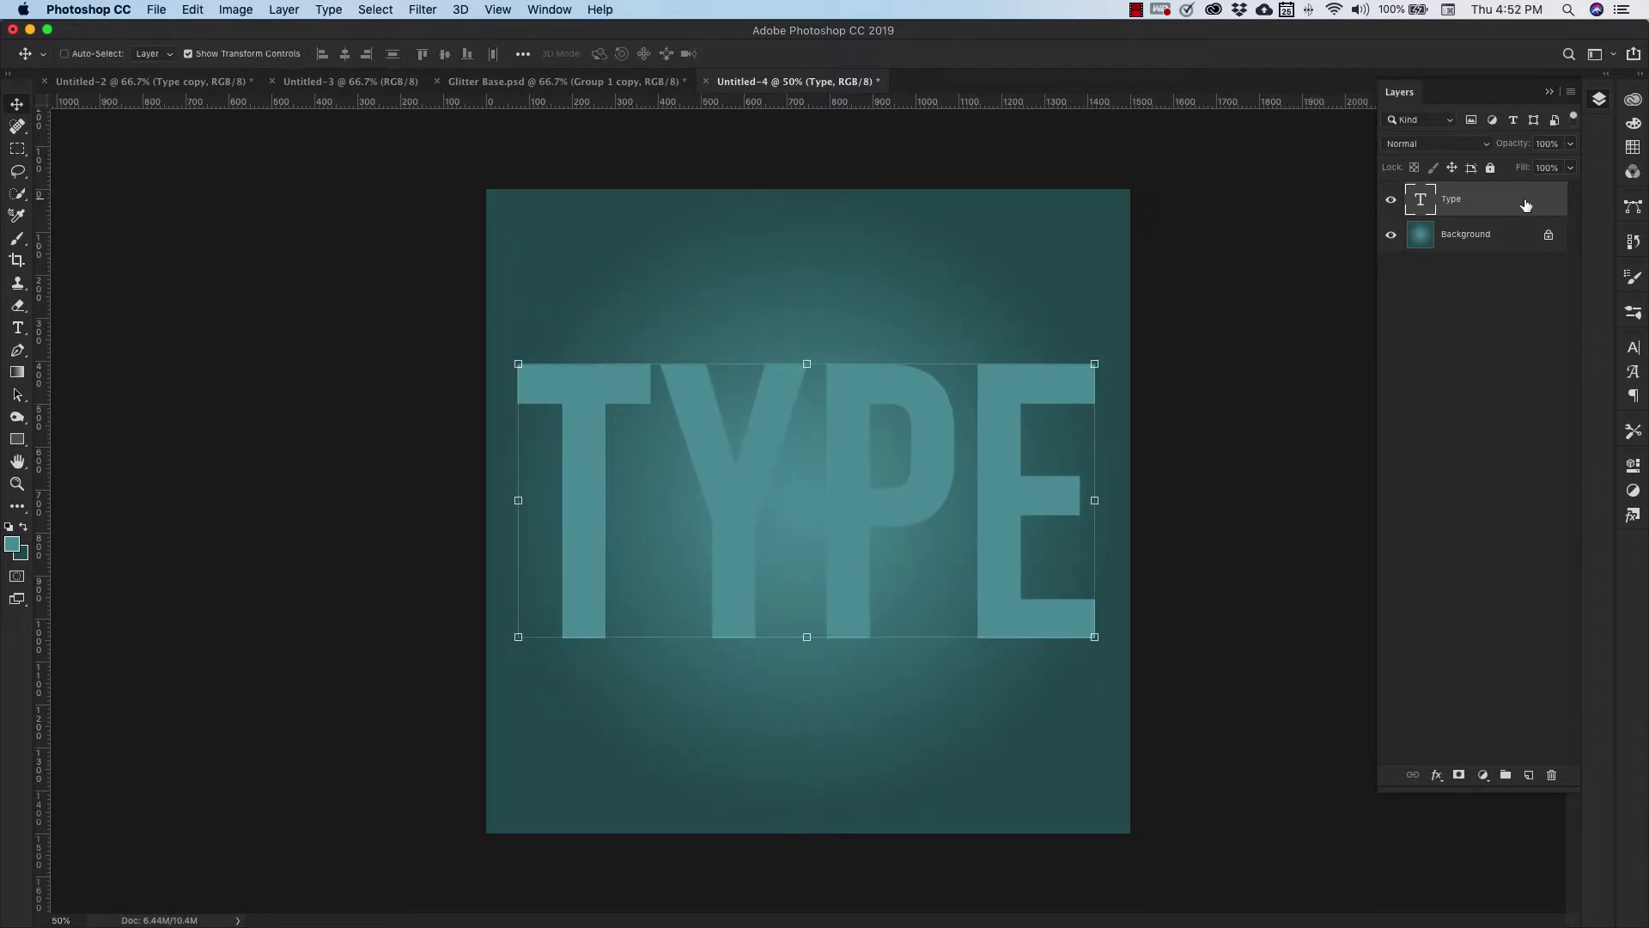
Enable Bevel & Emboss on the TYPE layer: Chisel Hard, depth 292%, size 18 px
{"action": "double_click", "coordinate": [1526, 205]}
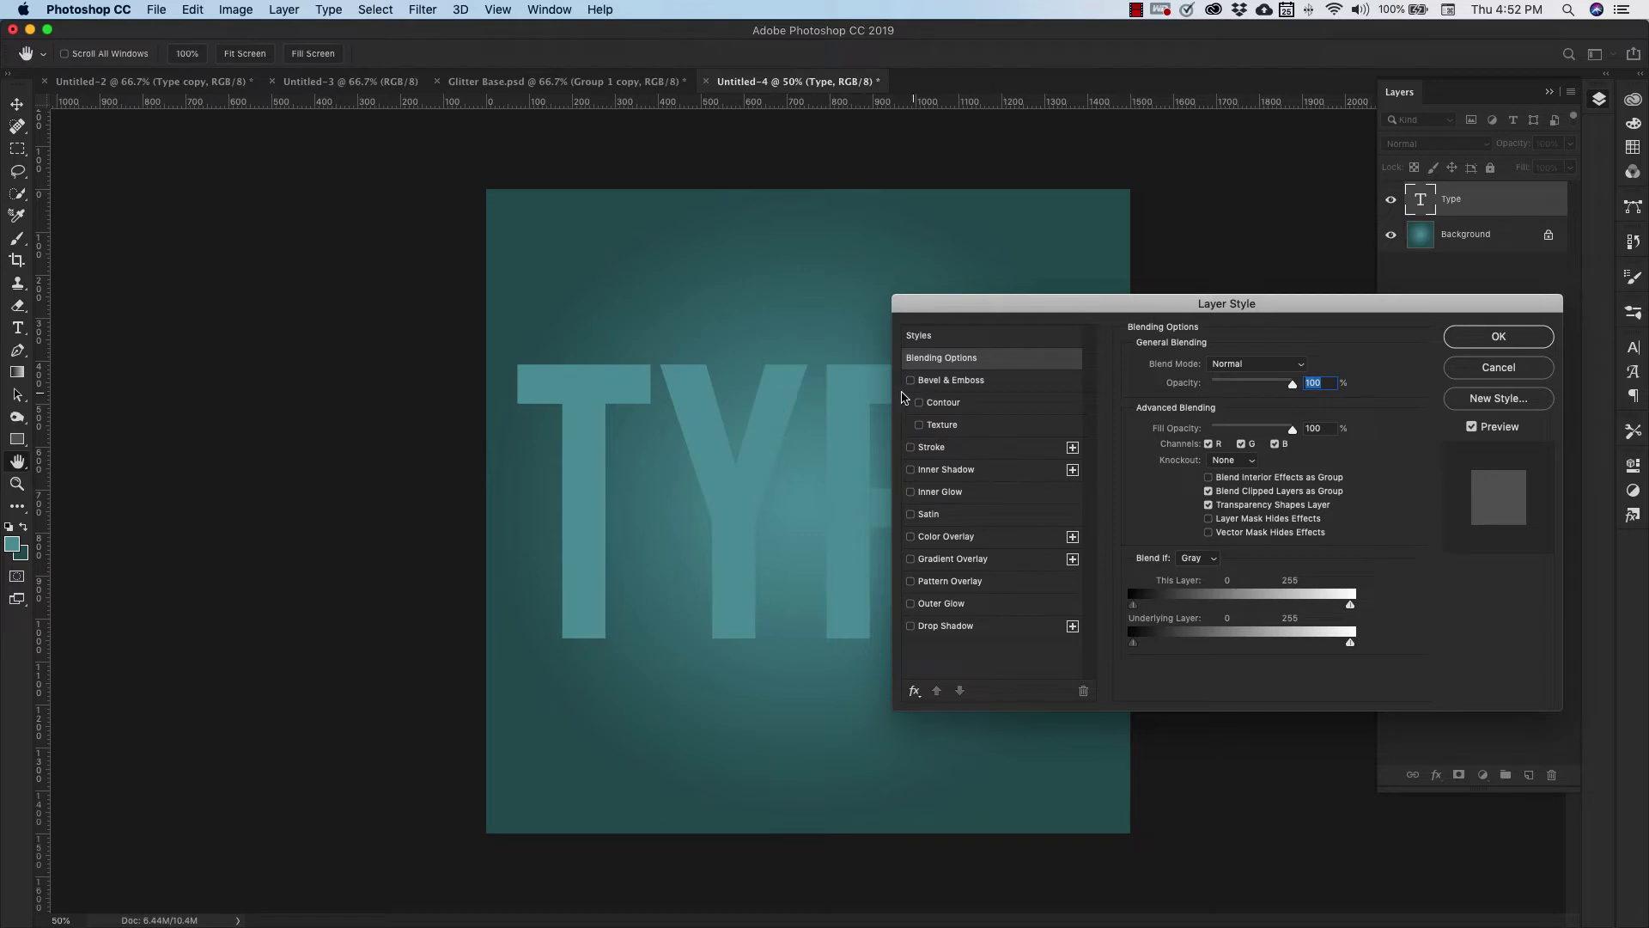
{"action": "left_click", "coordinate": [911, 380]}
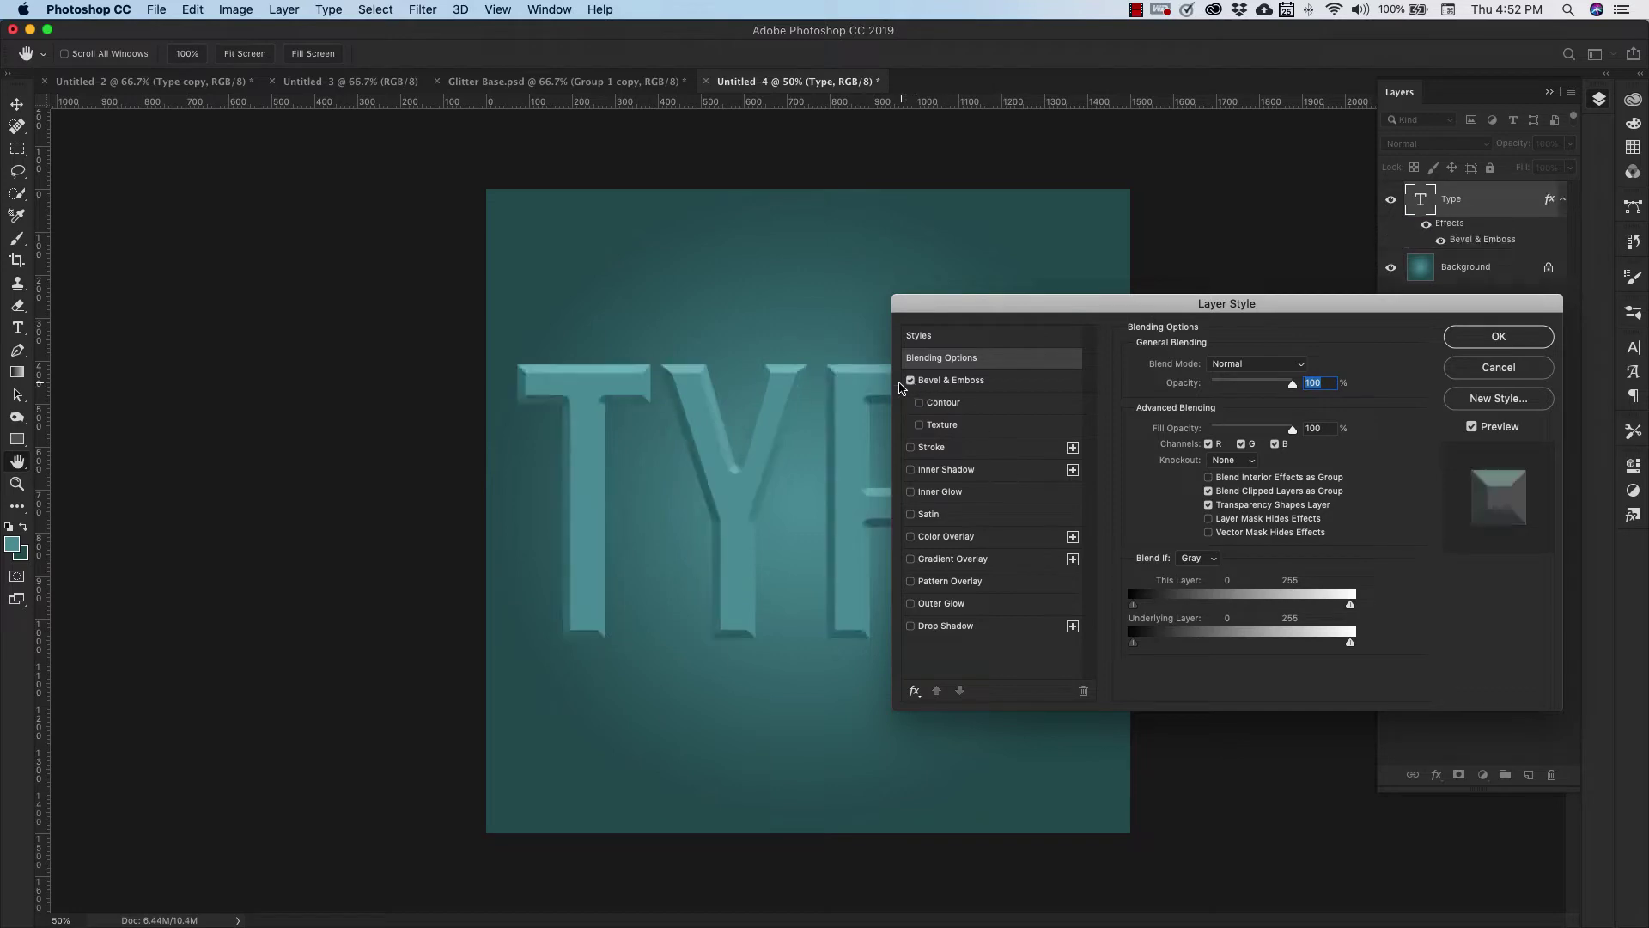
{"action": "left_click", "coordinate": [972, 389]}
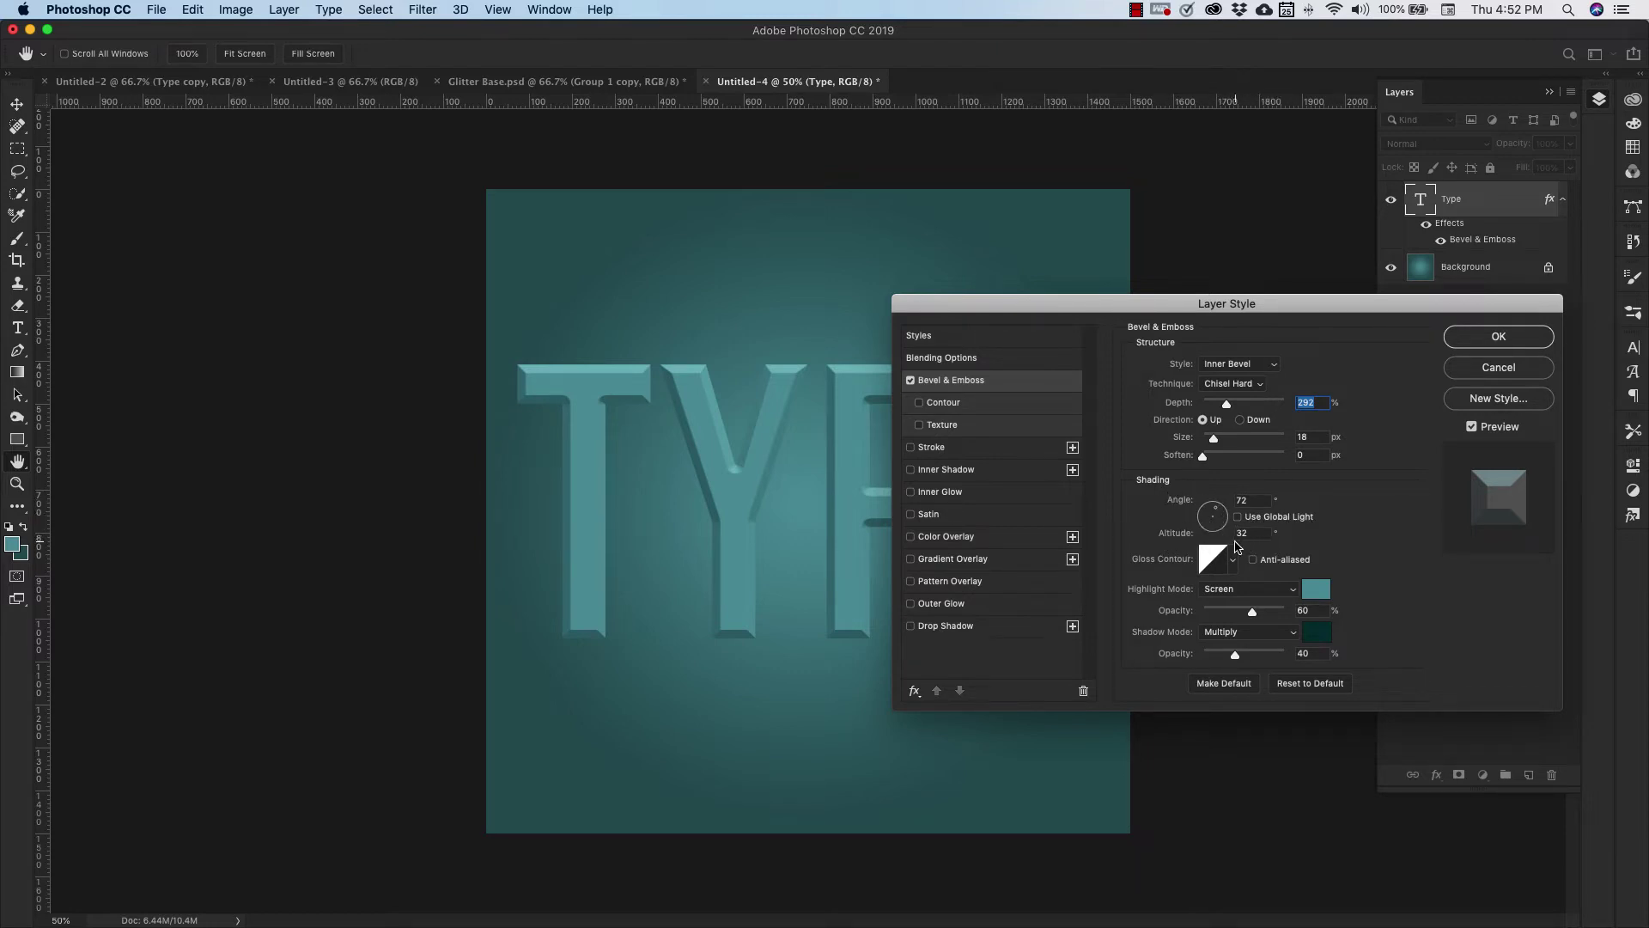
{"action": "left_click", "coordinate": [1192, 555]}
Make the bevel highlight teal and the shadow dark teal 255155 at 60% opacity
{"action": "left_click", "coordinate": [1316, 590]}
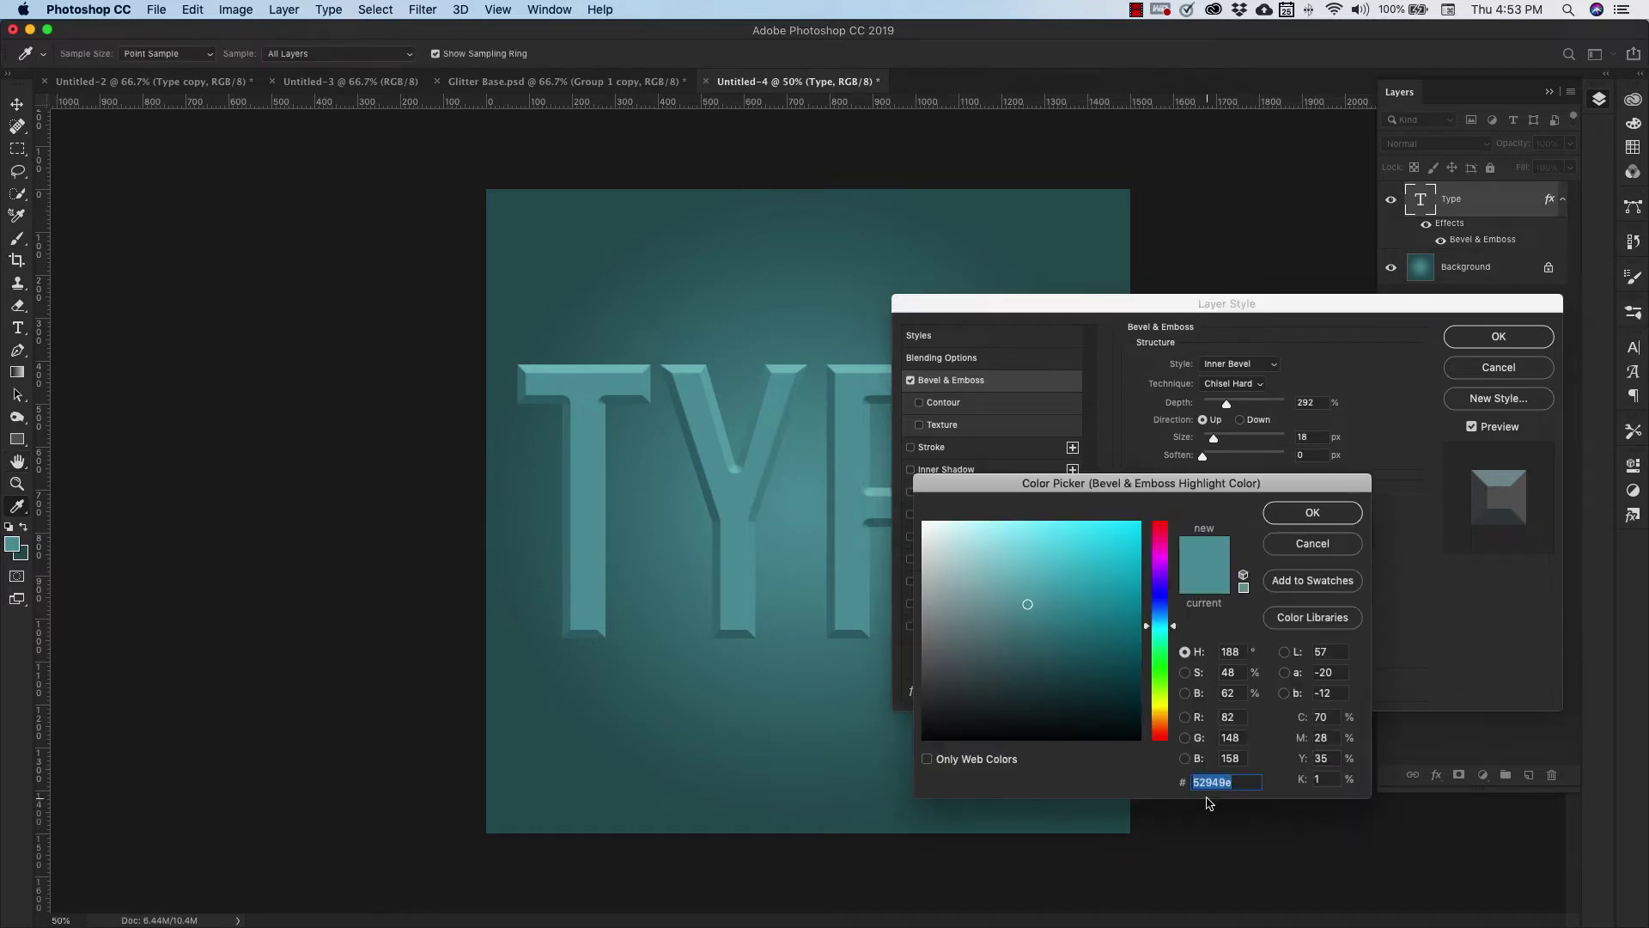
{"action": "left_click", "coordinate": [1312, 525]}
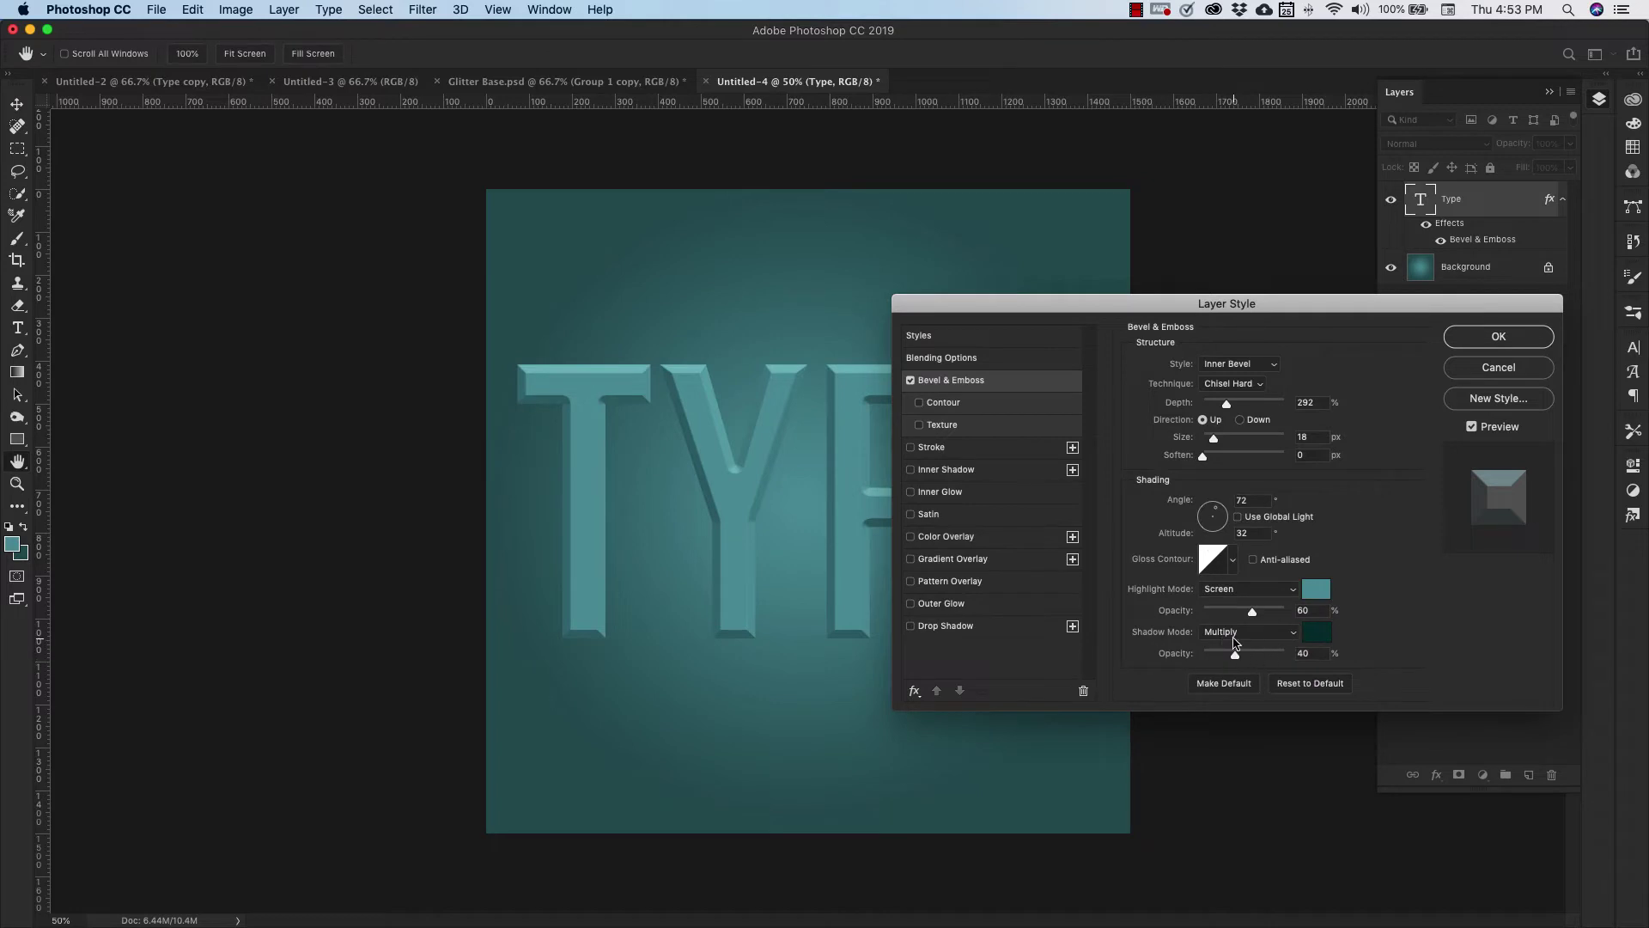
{"action": "left_click", "coordinate": [1322, 636]}
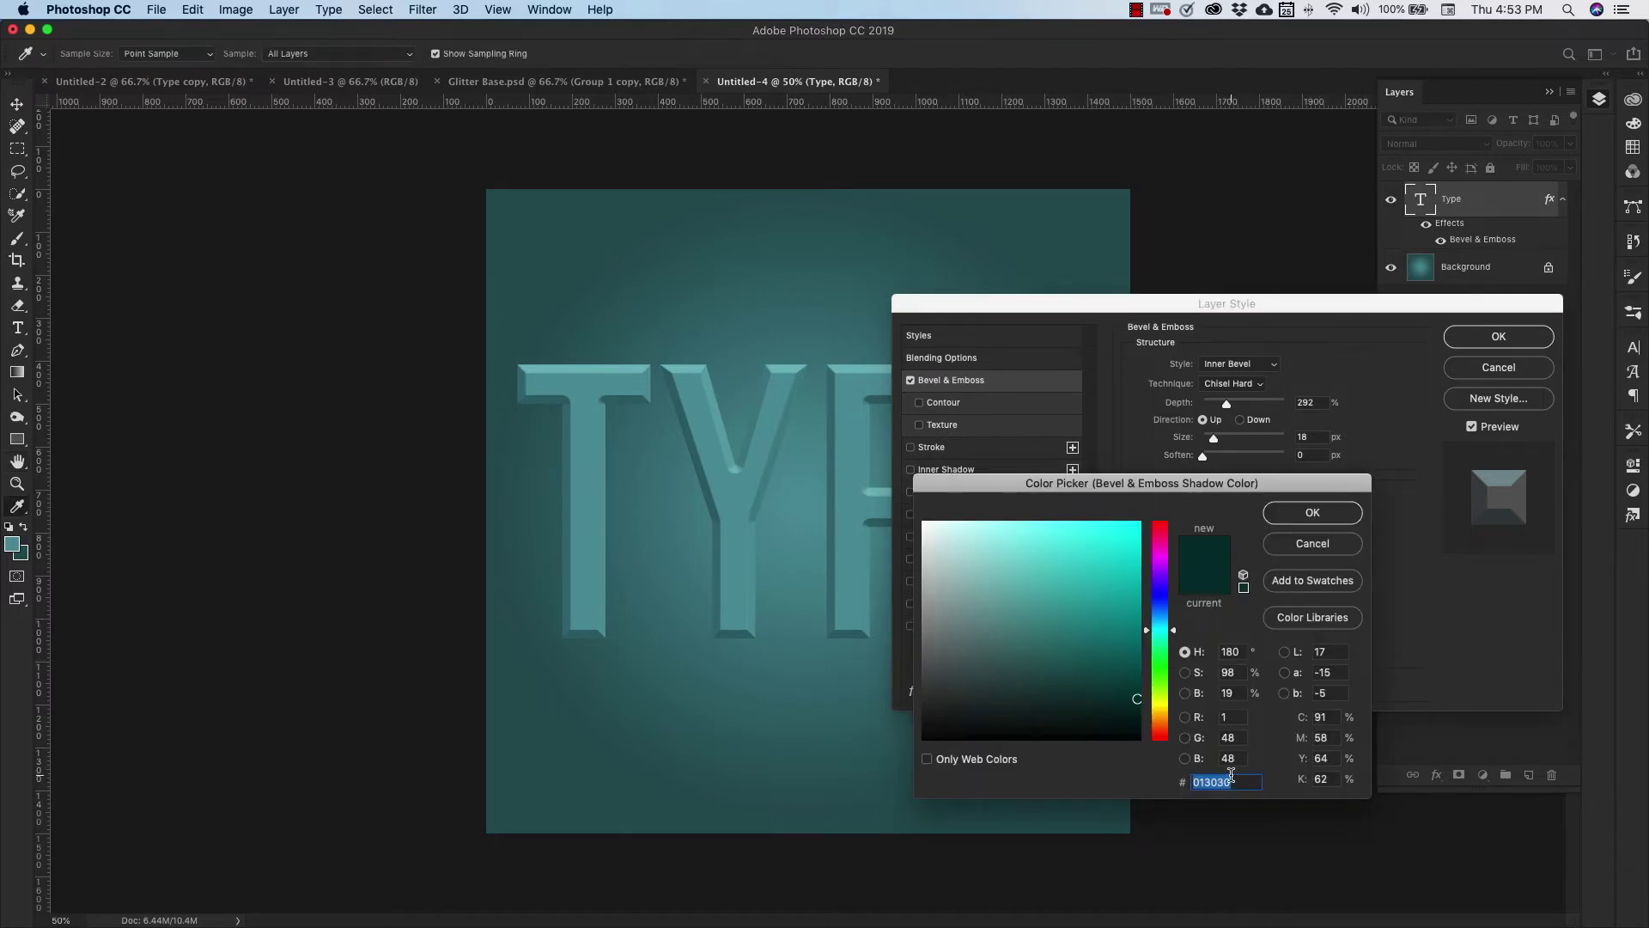
{"action": "type", "text": "255155"}
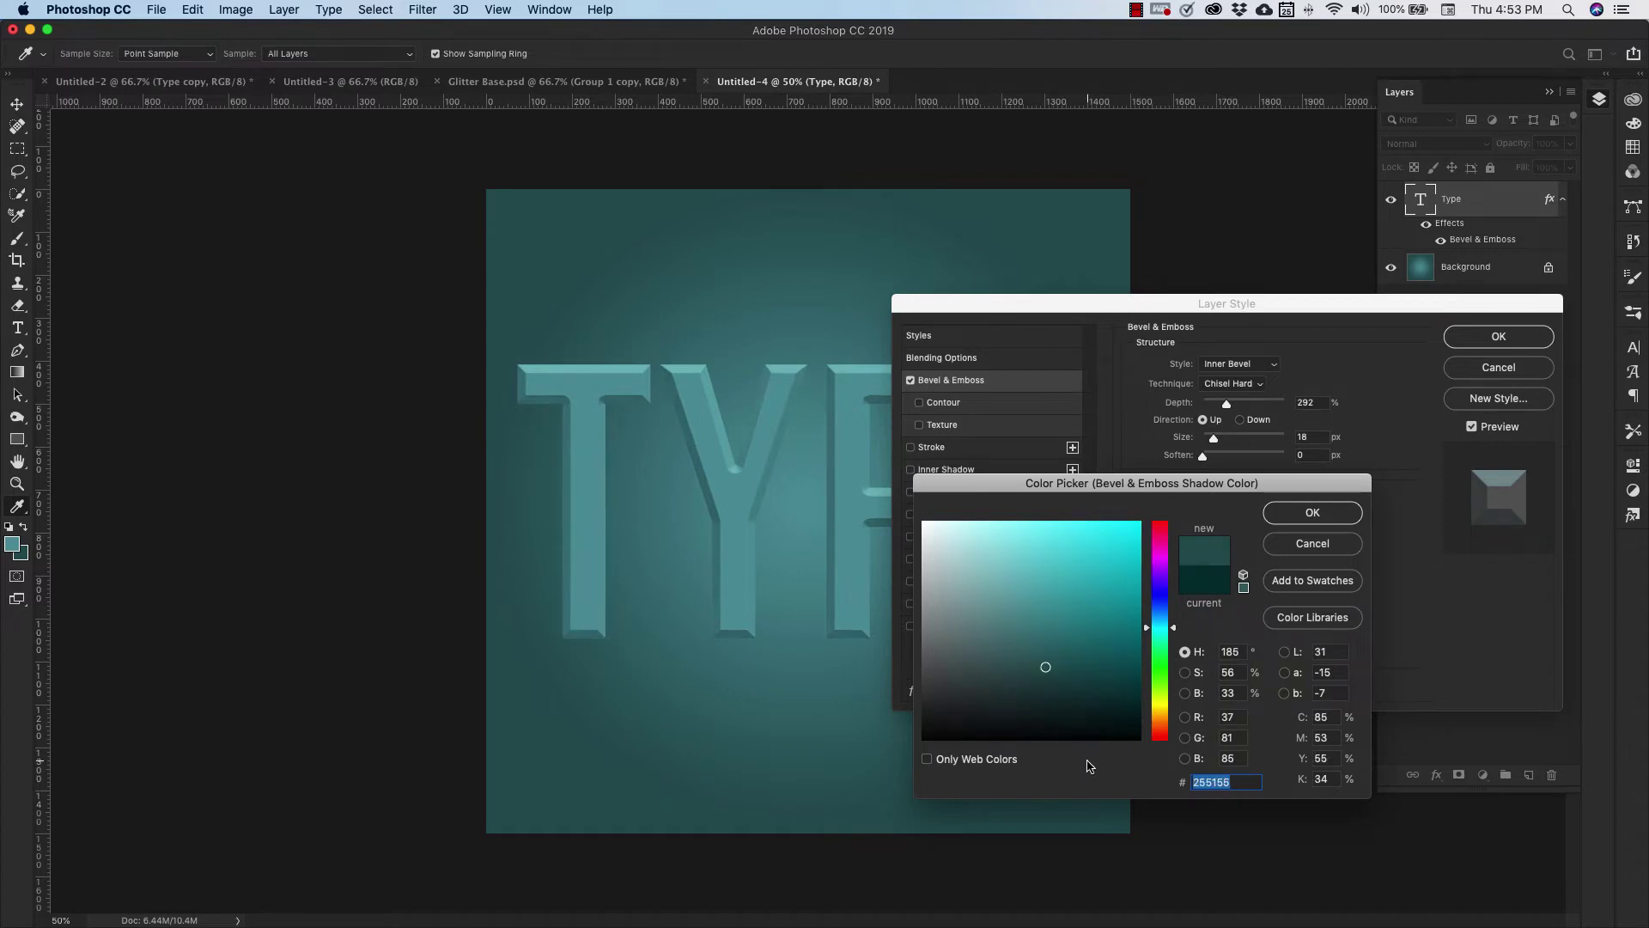
{"action": "left_click", "coordinate": [1336, 519]}
{"action": "left_click", "coordinate": [1245, 657]}
{"action": "left_click_drag", "start_coordinate": [1247, 658], "coordinate": [1255, 659]}
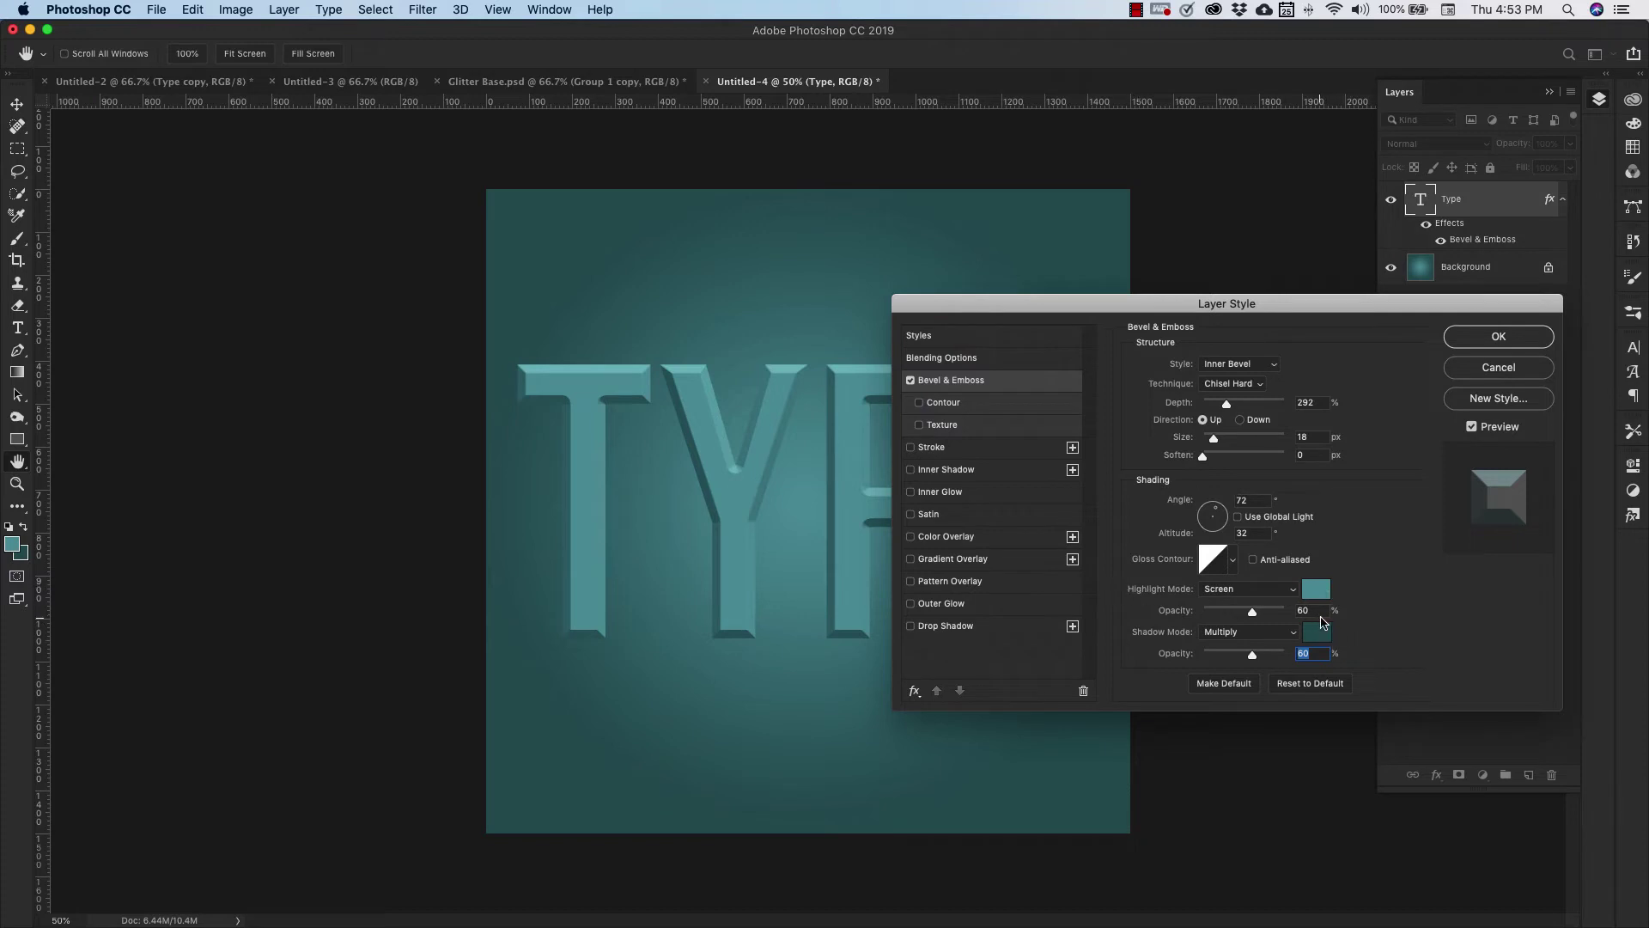
Give the TYPE letters an Inner Glow at Screen 59%, choke 18, size 10, range 62, with a spiky contour
{"action": "left_click", "coordinate": [911, 492]}
{"action": "left_click", "coordinate": [945, 497]}
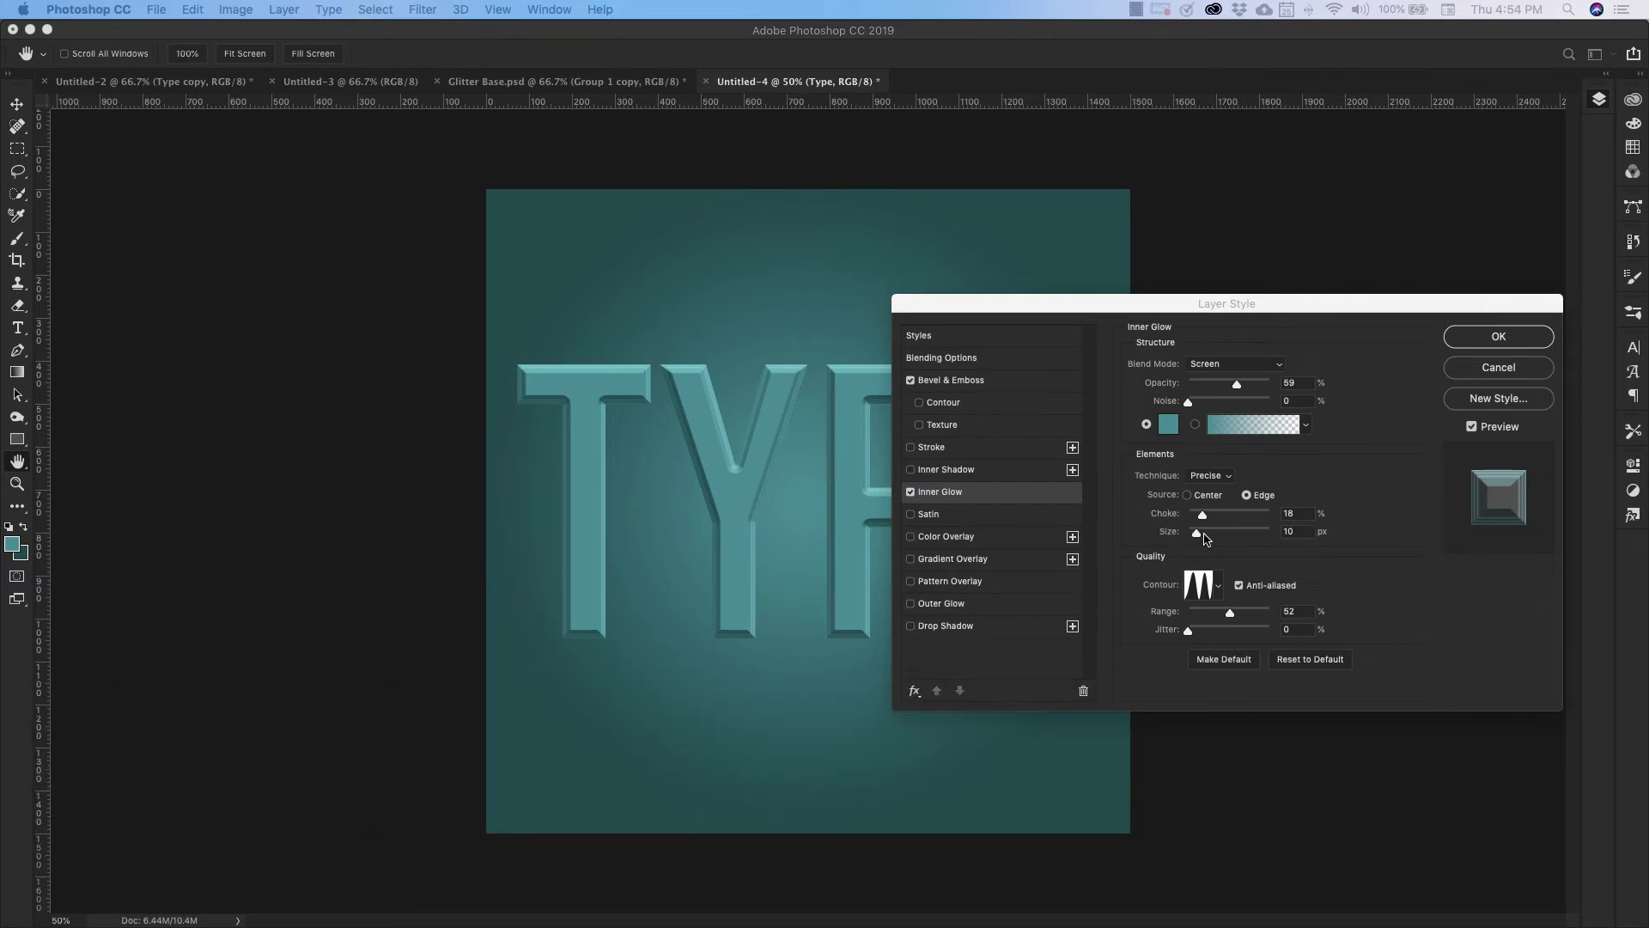
{"action": "left_click", "coordinate": [1218, 588]}
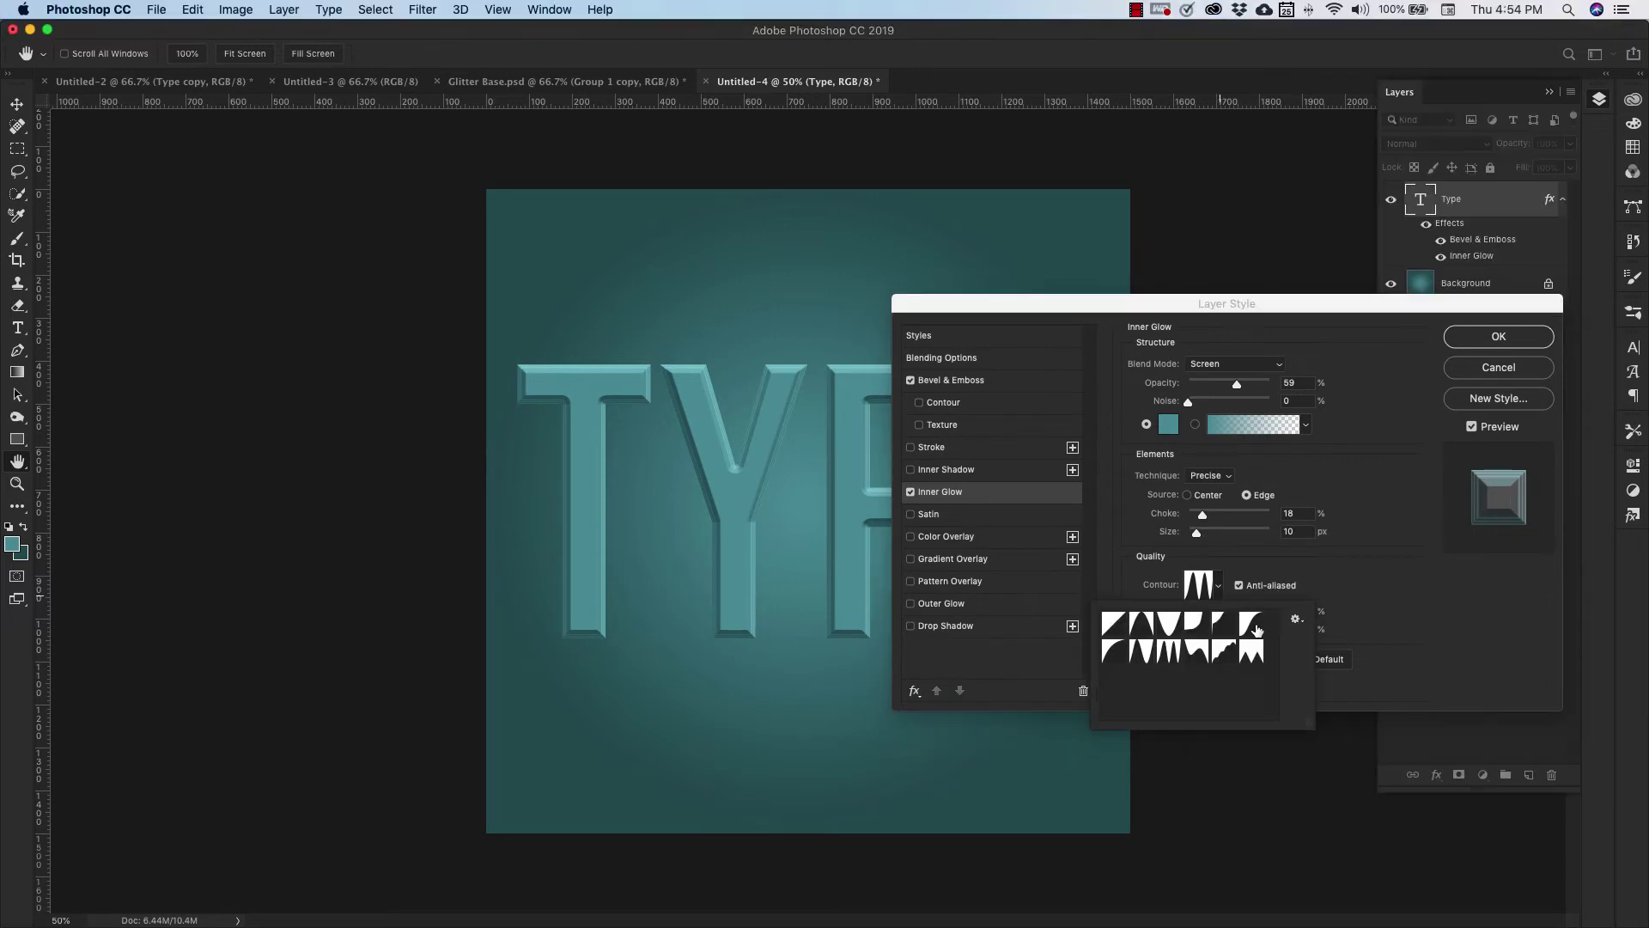
{"action": "left_click", "coordinate": [1170, 659]}
{"action": "left_click", "coordinate": [1384, 591]}
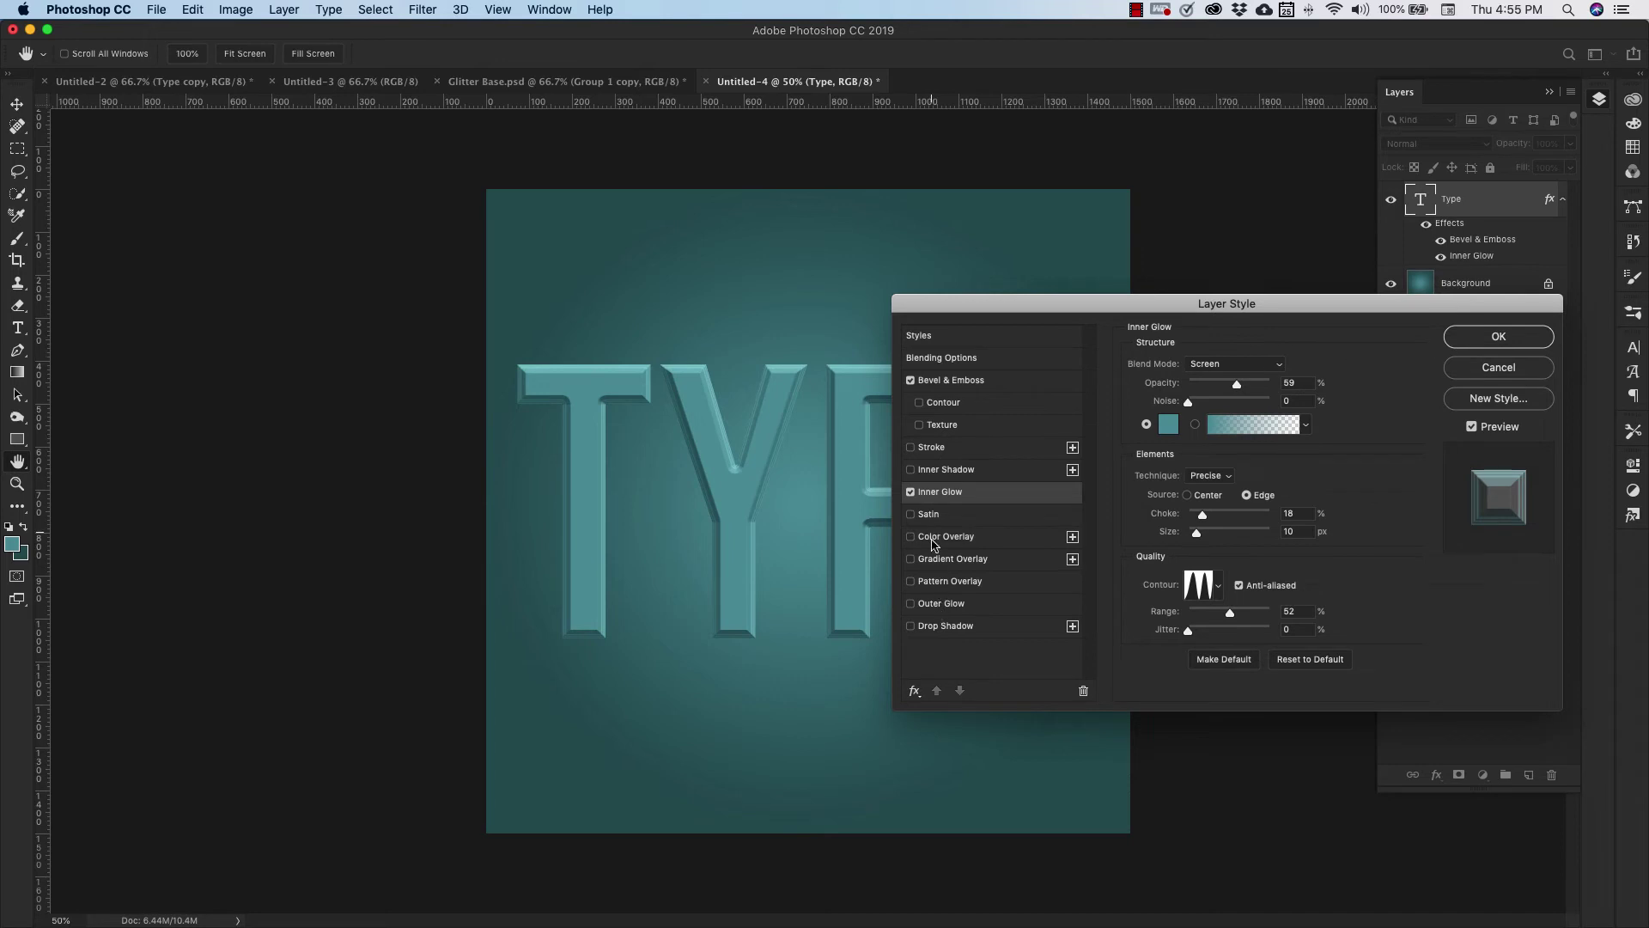
Add a Pattern Overlay using the teal diamond glitter tile at Normal, 100% opacity and scale
{"action": "left_click", "coordinate": [934, 583]}
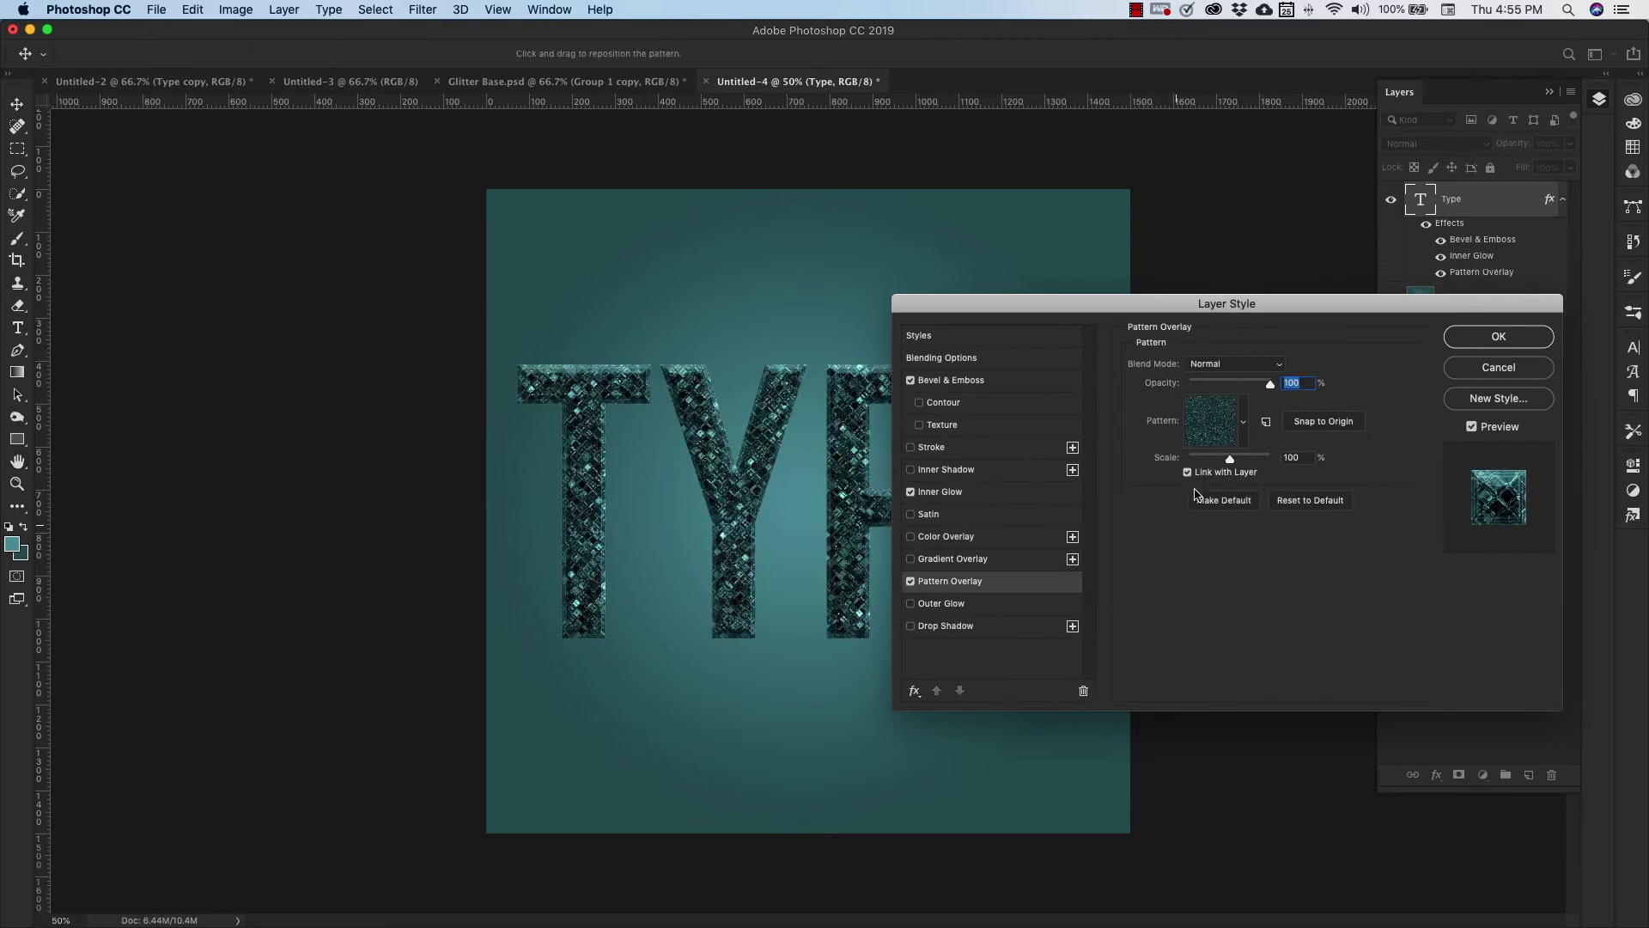
{"action": "left_click", "coordinate": [1244, 430]}
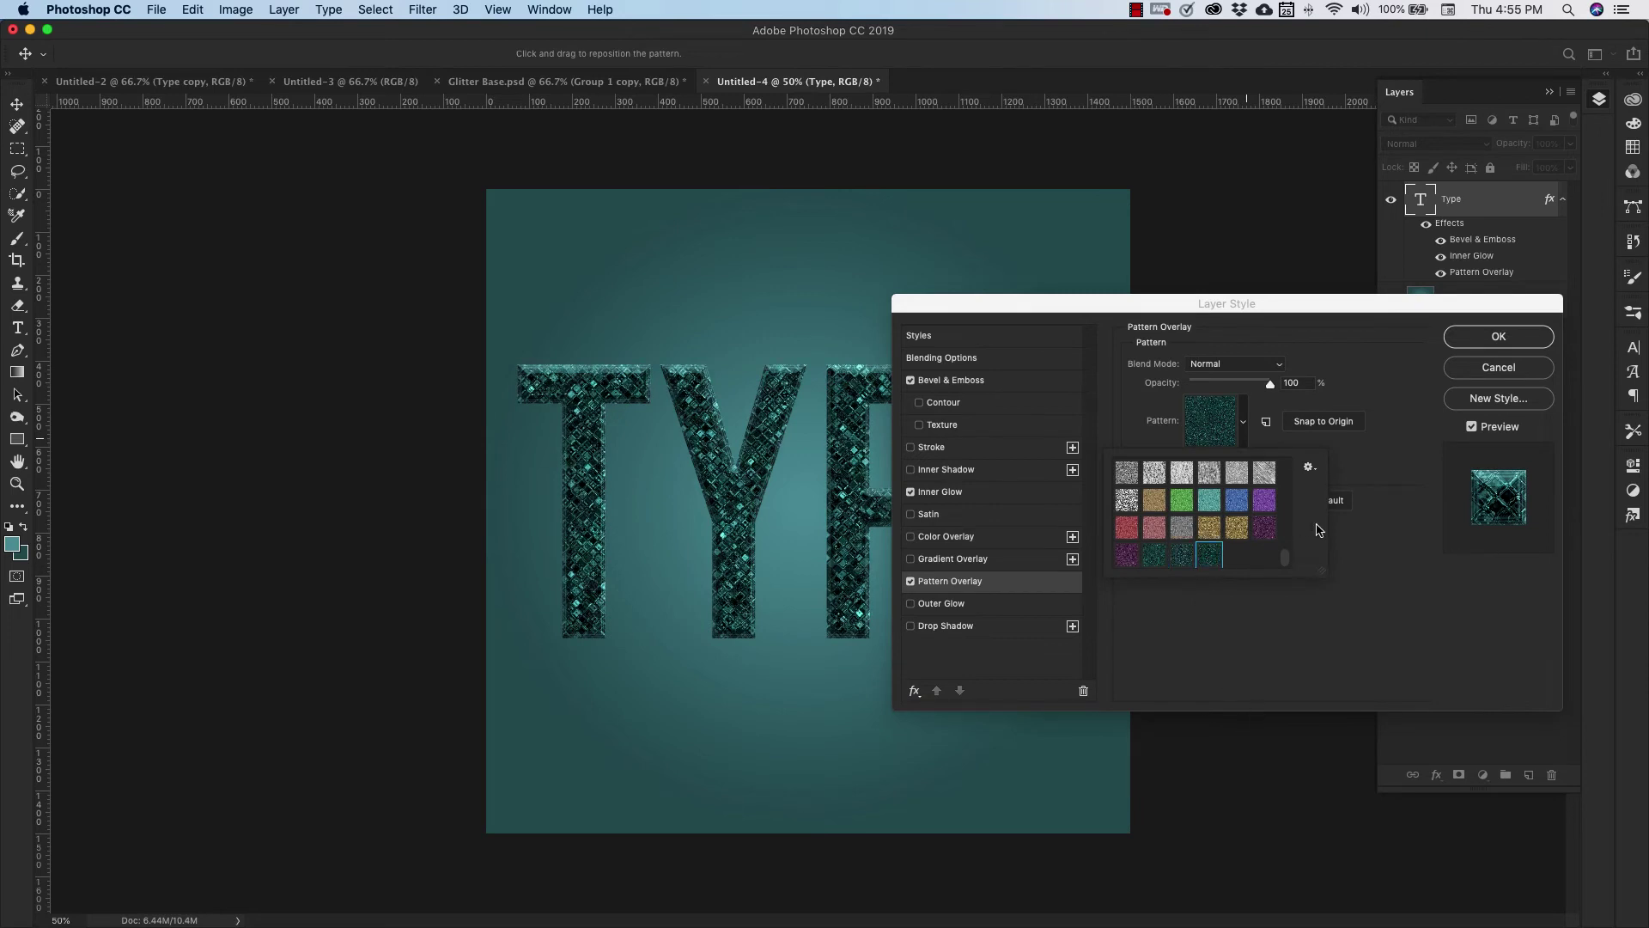
{"action": "double_click", "coordinate": [1213, 557]}
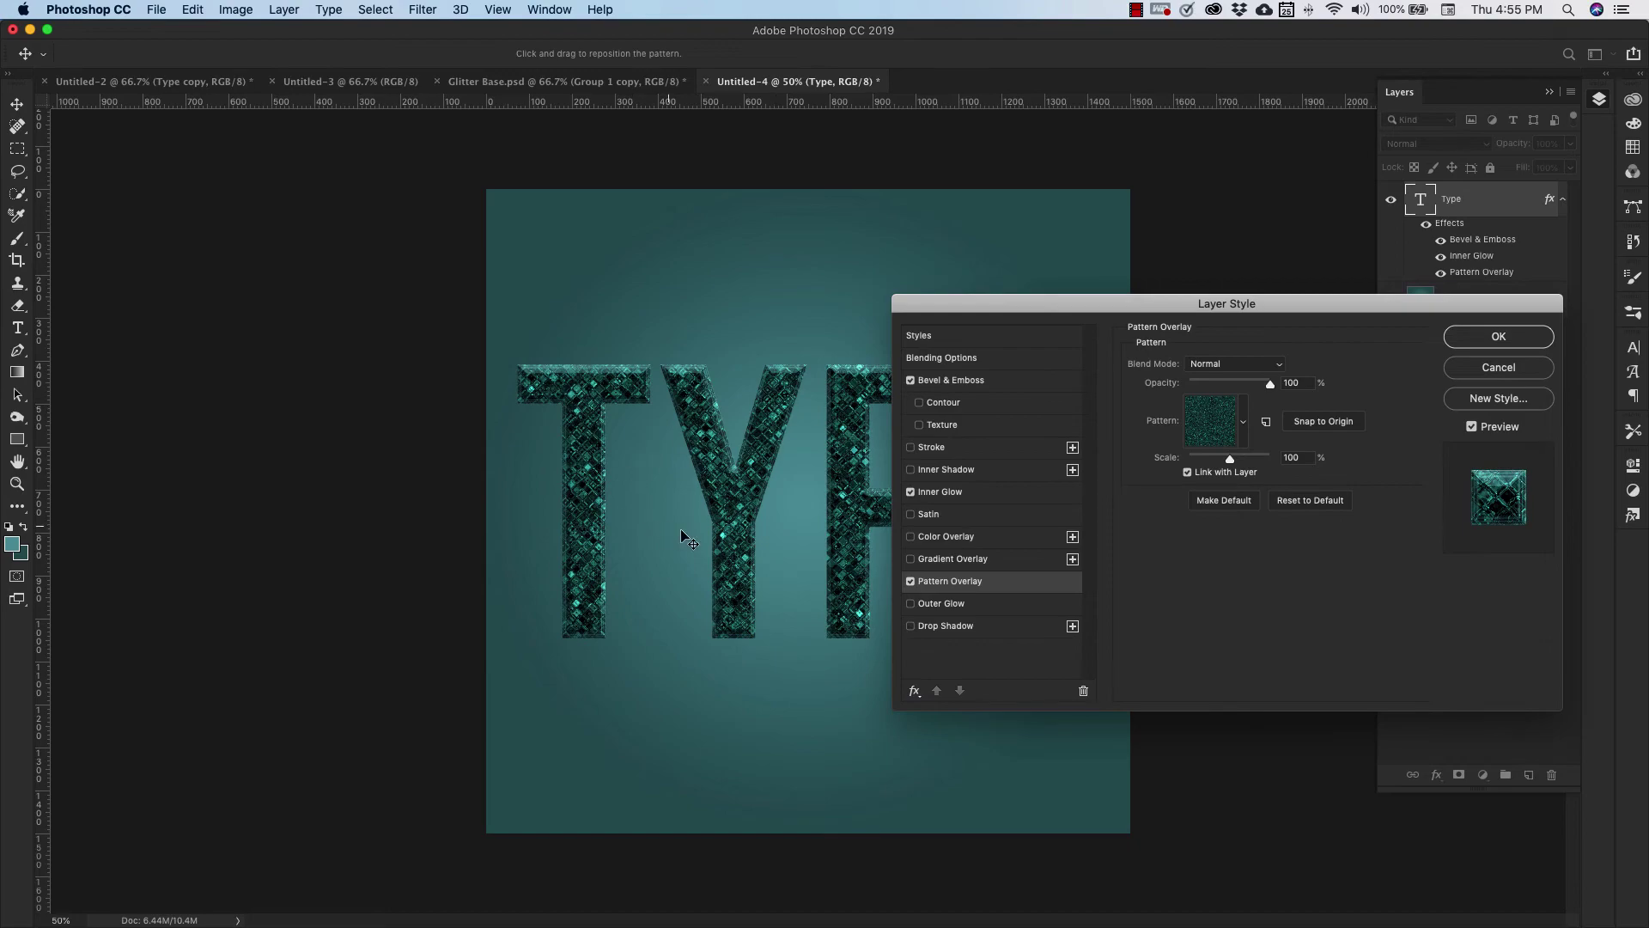